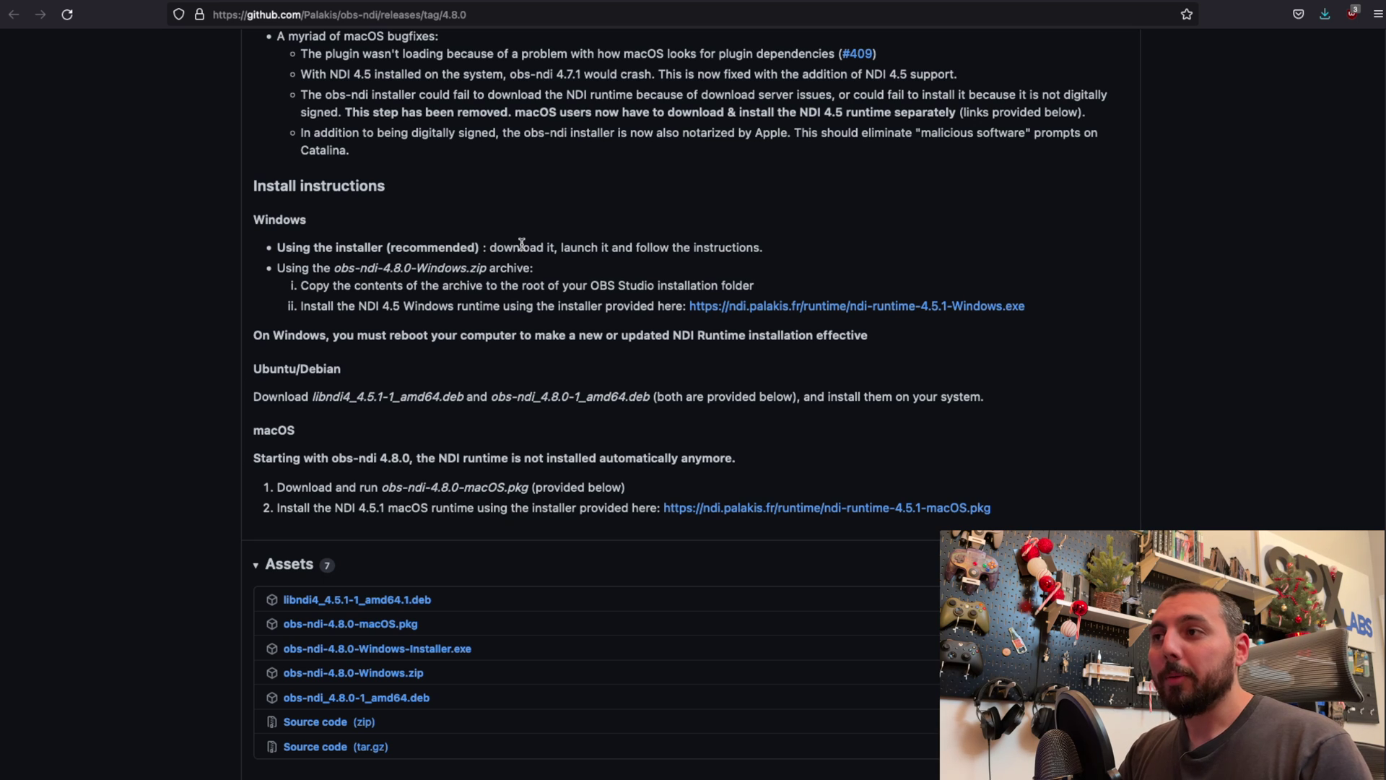
- Scroll back to the top of the obs-ndi 4.8.0 release notes
{"action": "scroll", "coordinate": [521, 244], "scroll_direction": "up", "scroll_amount": 8}
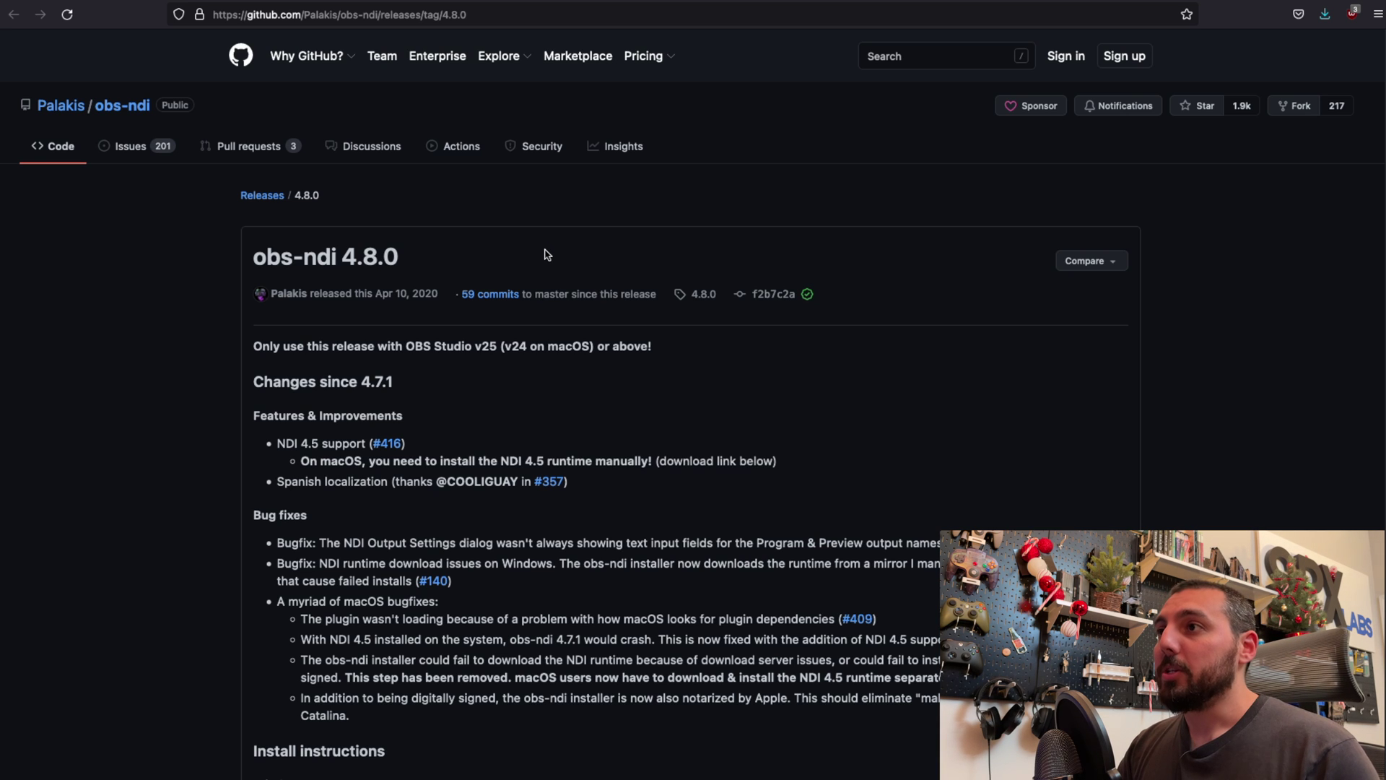
{"action": "scroll", "coordinate": [546, 254], "scroll_direction": "down", "scroll_amount": 6}
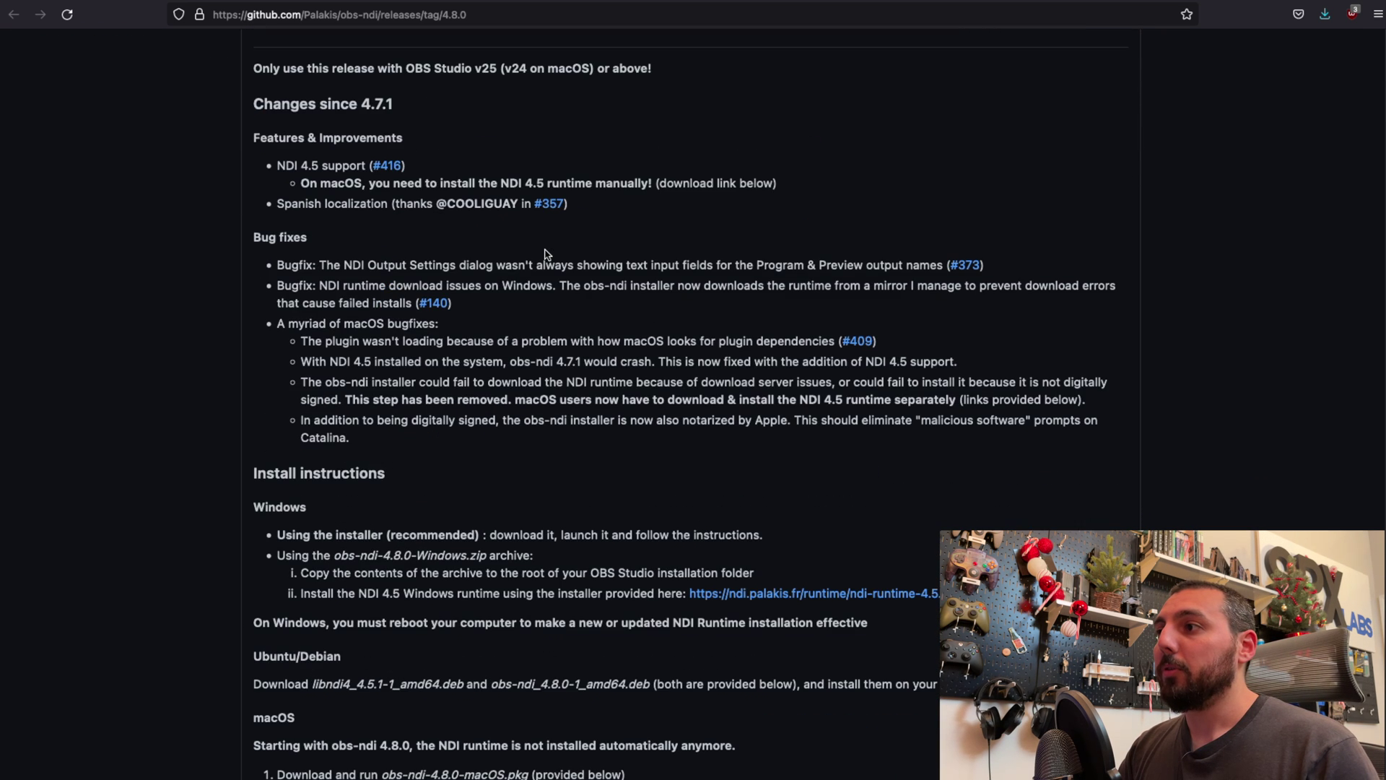
{"action": "scroll", "coordinate": [545, 249], "scroll_direction": "down", "scroll_amount": 2}
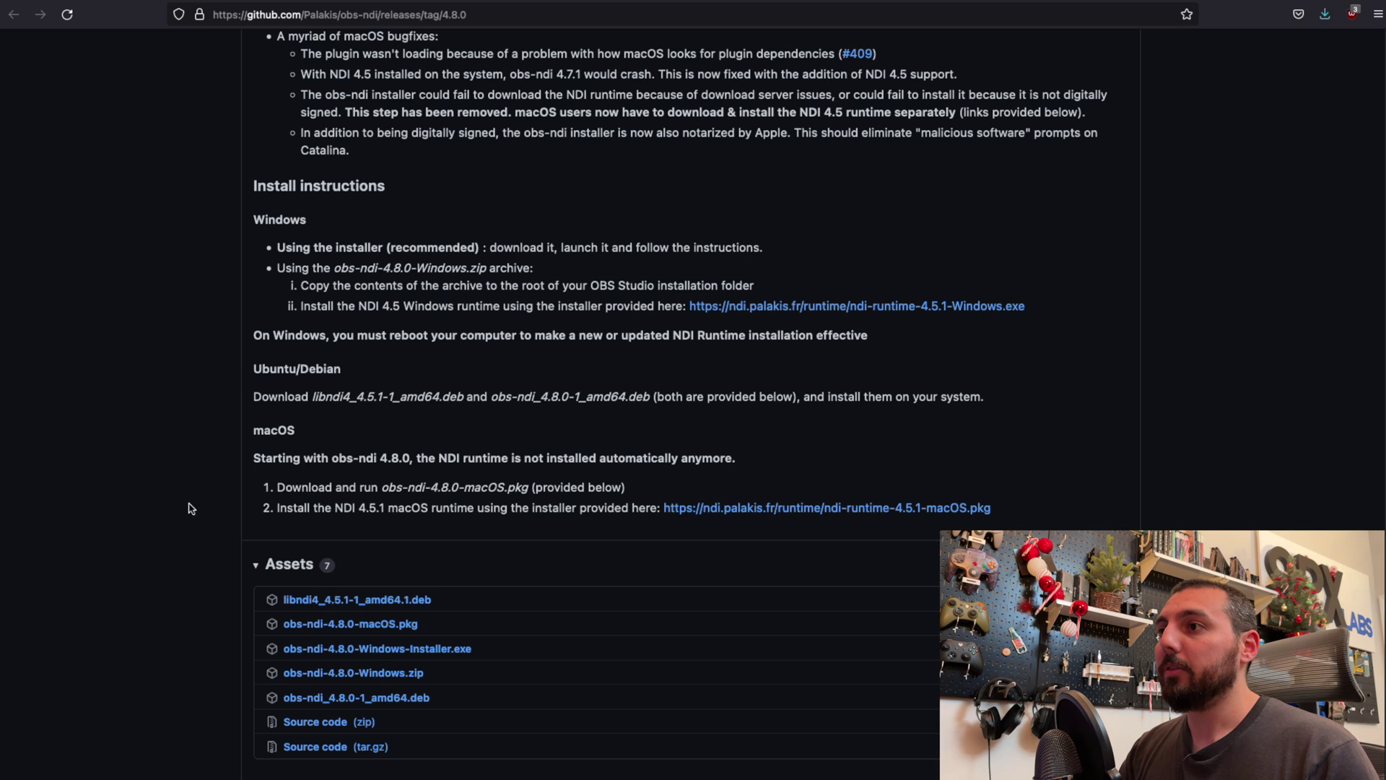
{"action": "left_click_drag", "start_coordinate": [252, 427], "coordinate": [322, 454]}
{"action": "left_click", "coordinate": [338, 461]}
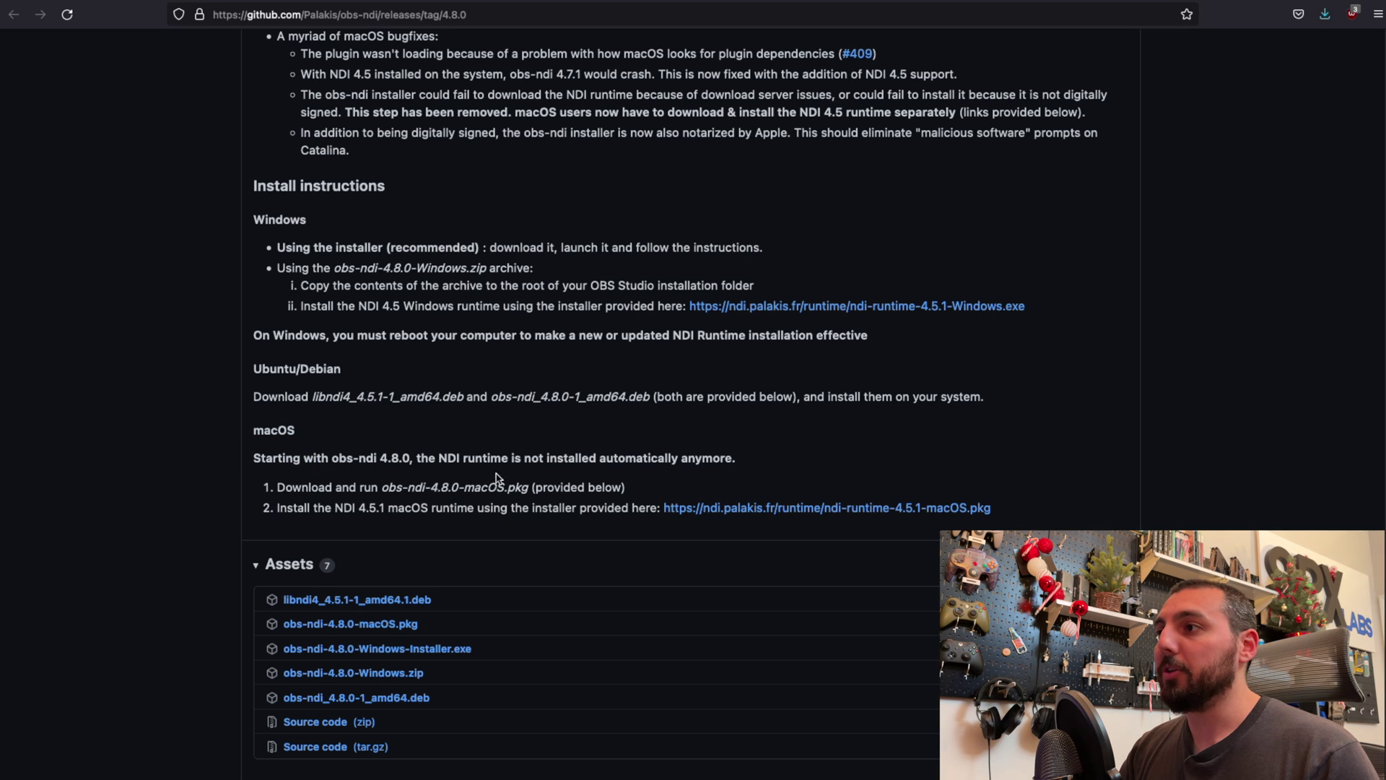
{"action": "left_click_drag", "start_coordinate": [440, 457], "coordinate": [504, 457]}
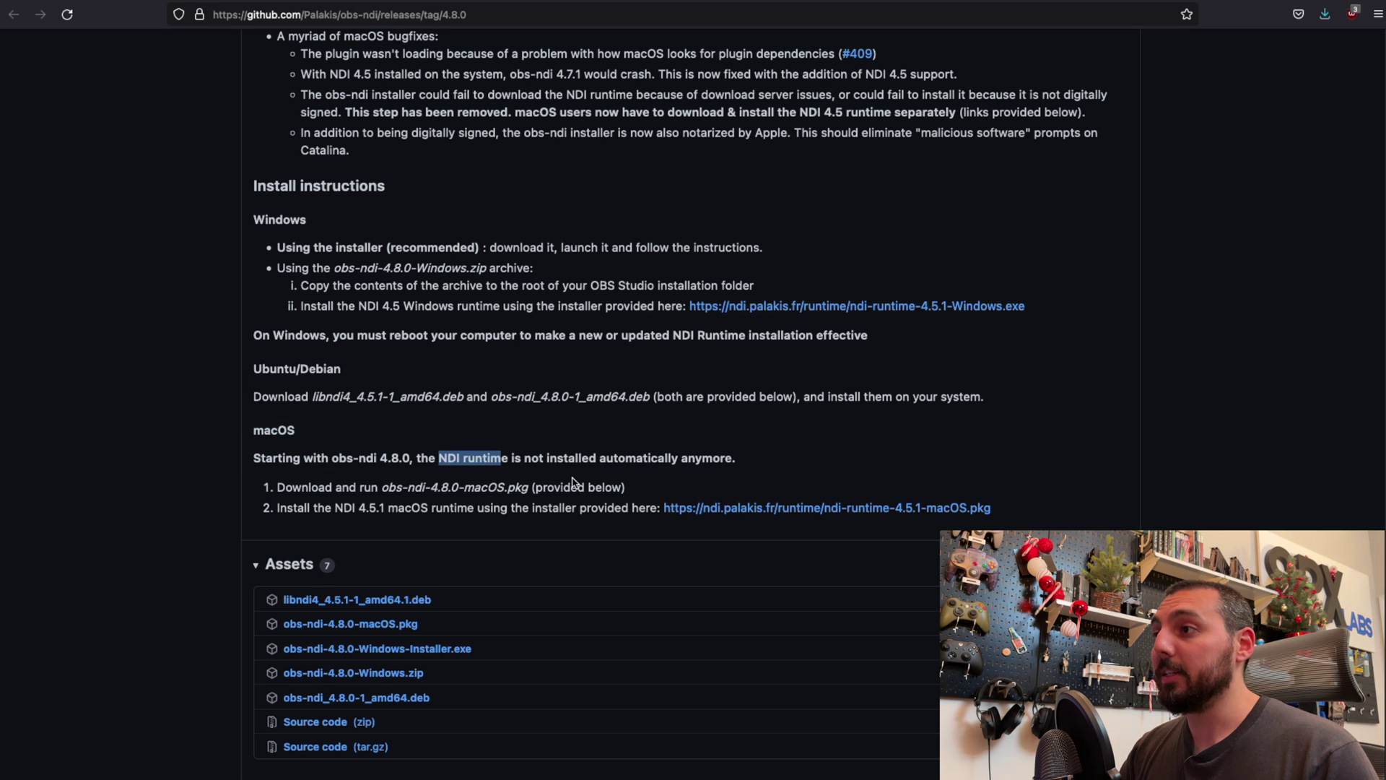
{"action": "left_click", "coordinate": [830, 485]}
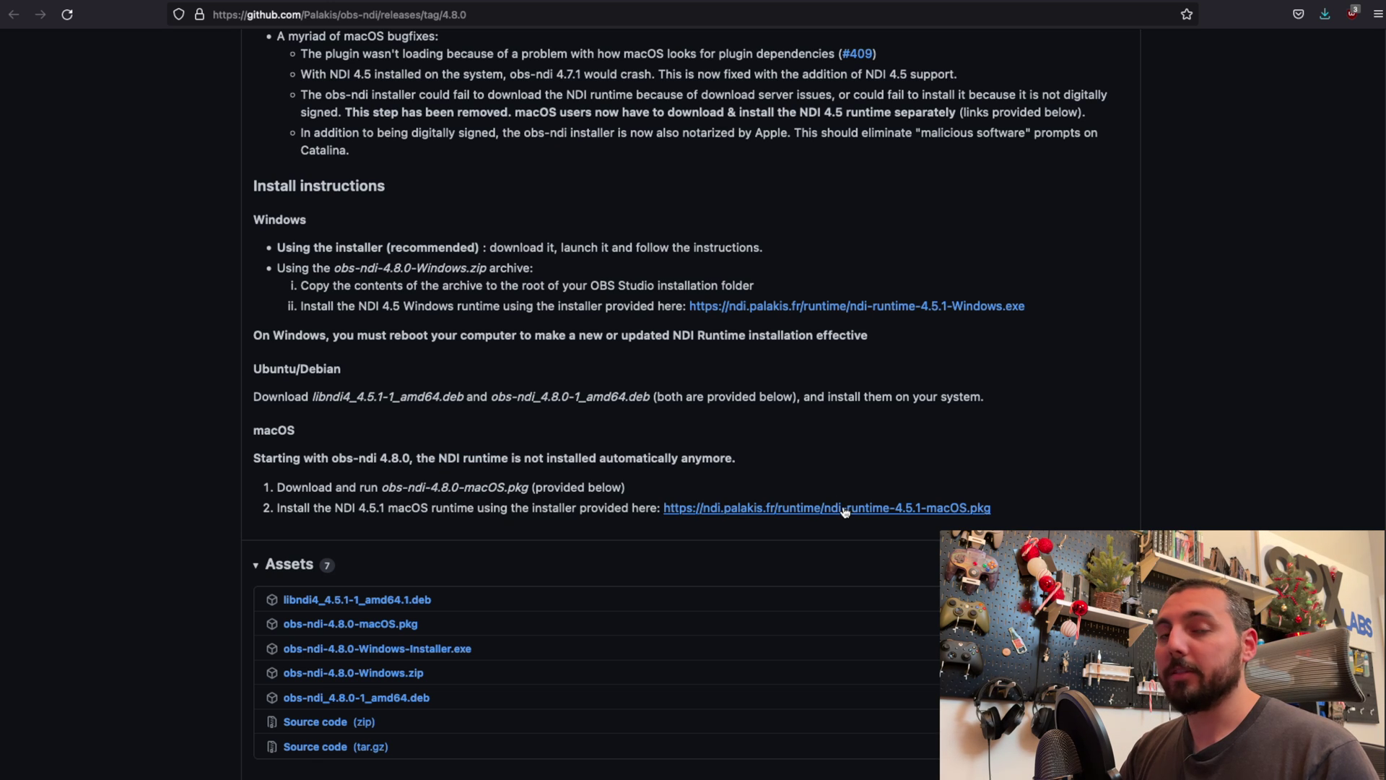
{"action": "left_click", "coordinate": [845, 509]}
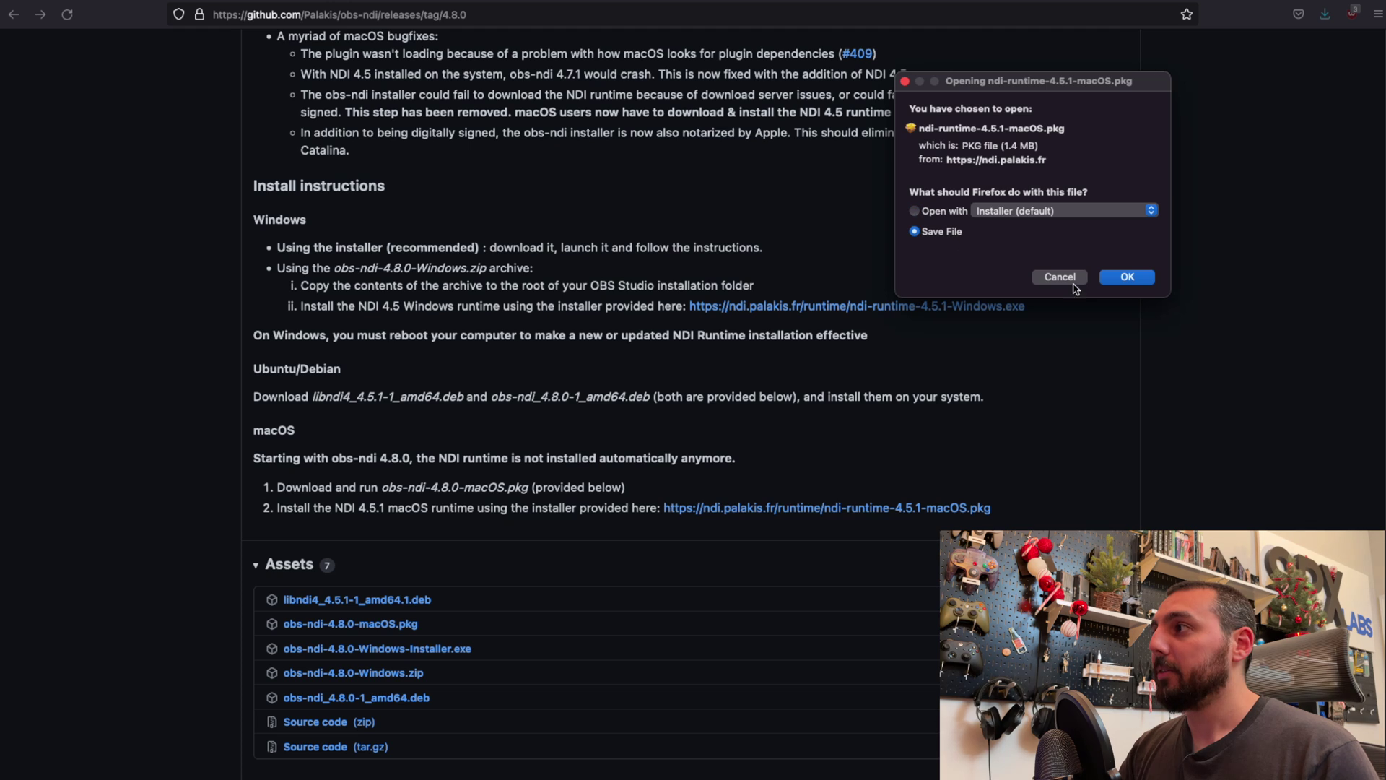
{"action": "left_click", "coordinate": [1069, 279]}
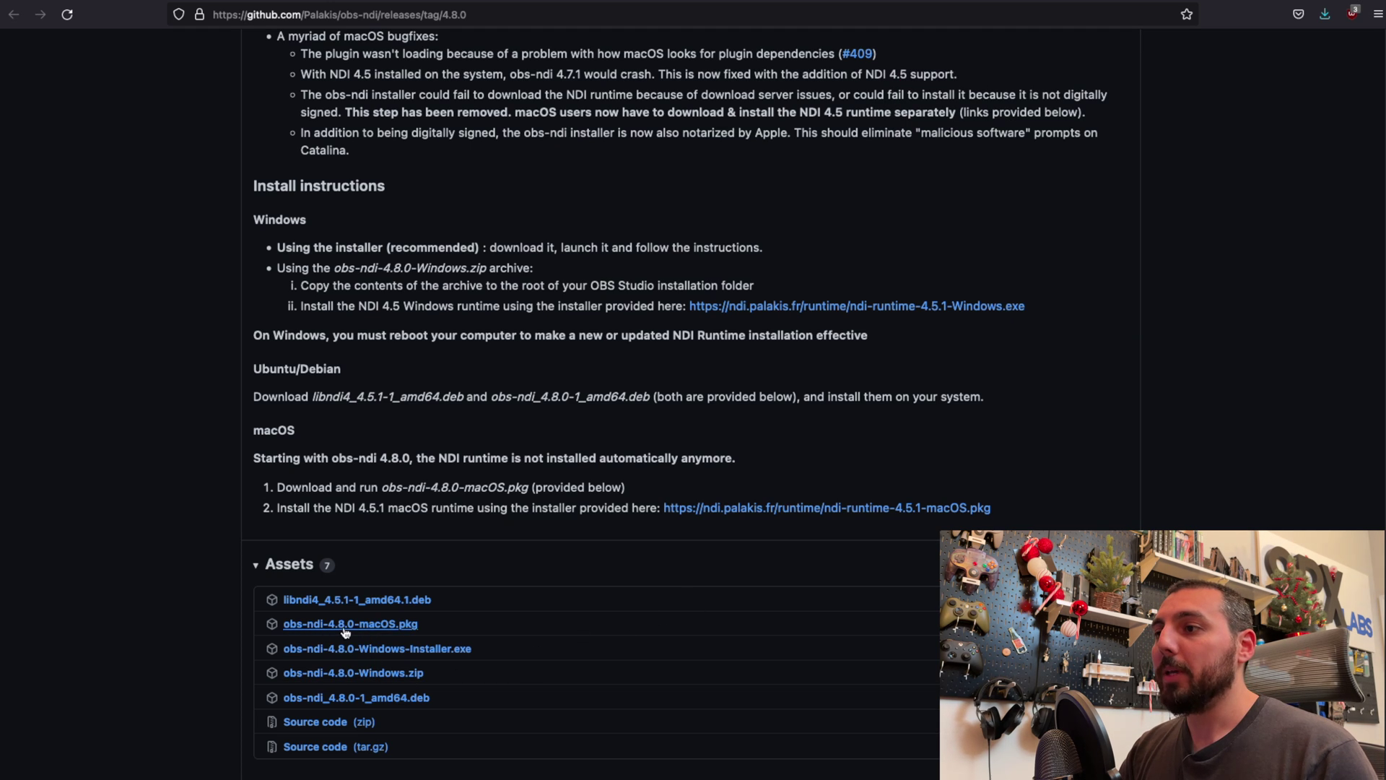
{"action": "left_click", "coordinate": [397, 630]}
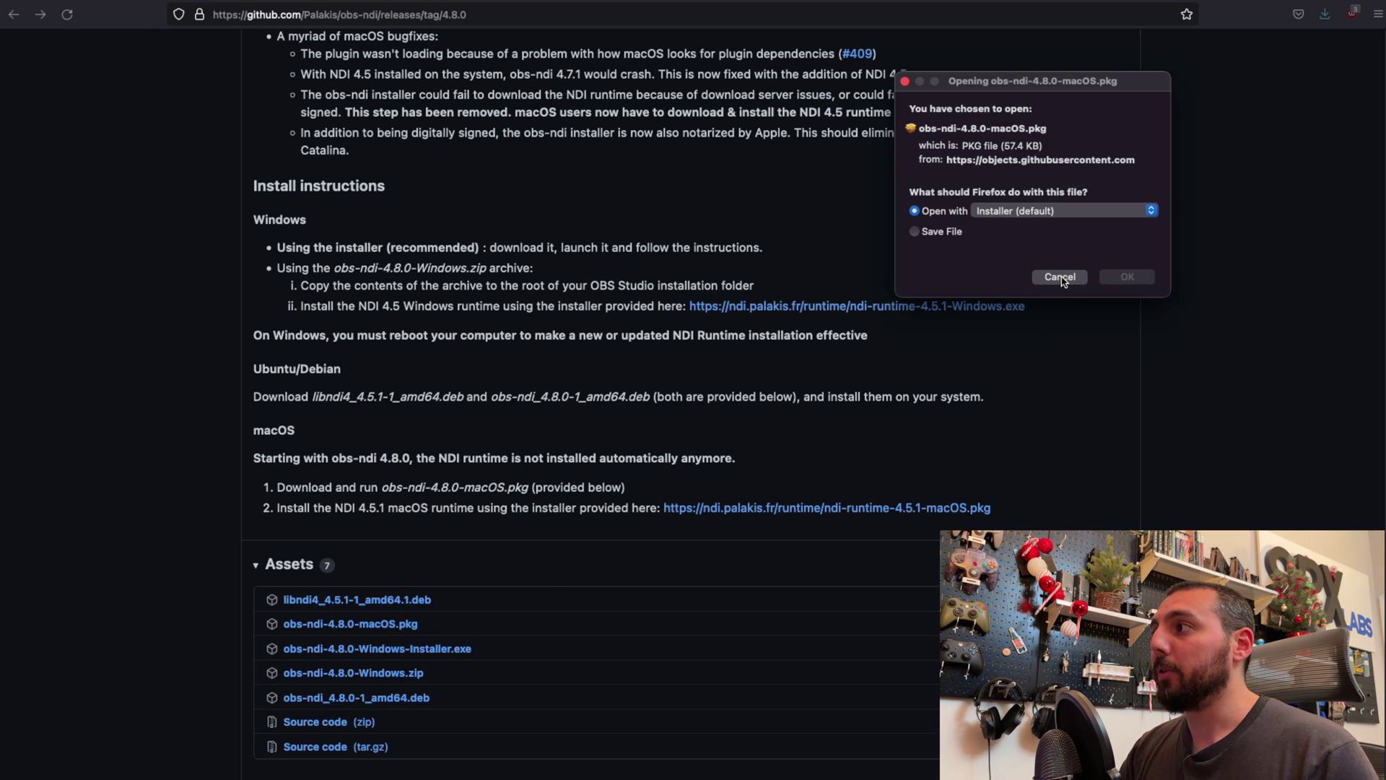
{"action": "left_click", "coordinate": [1060, 278]}
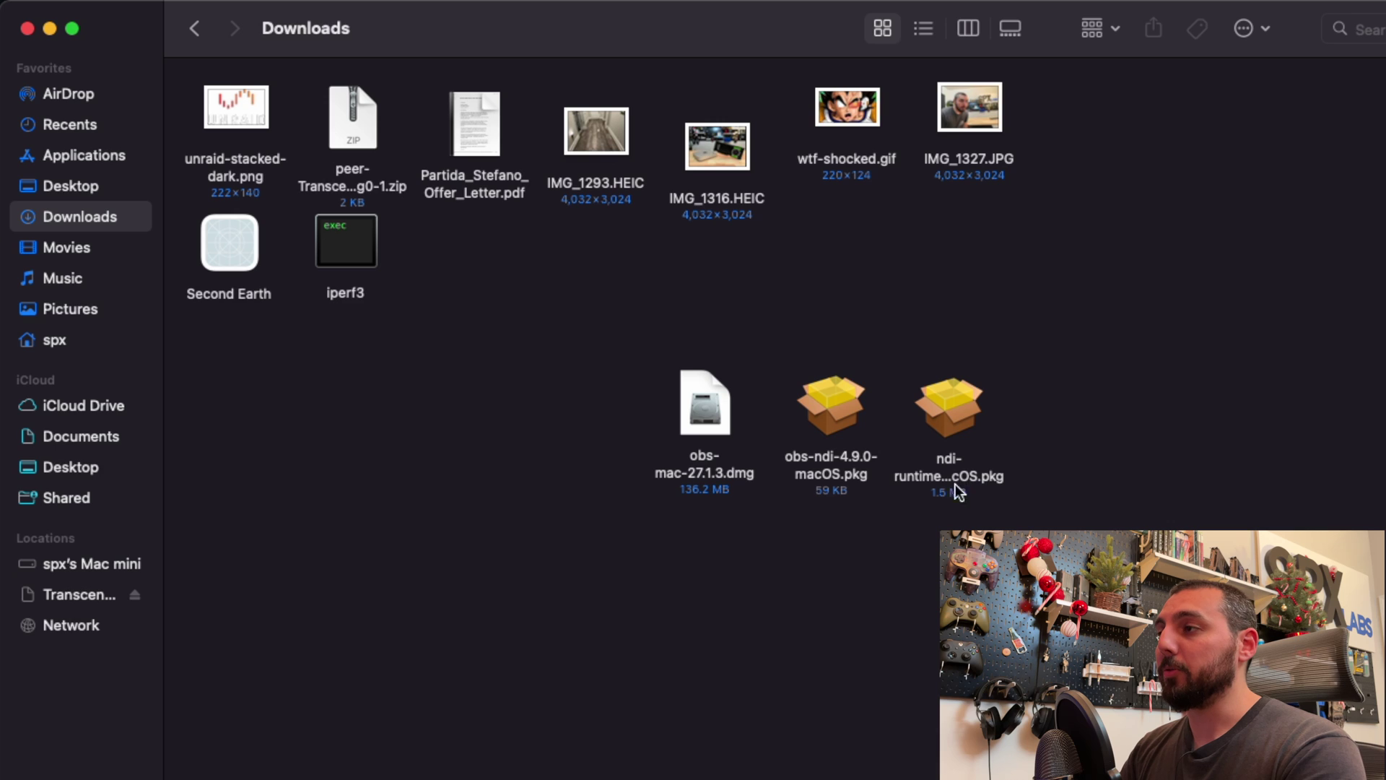
- Select obs-mac-27.1.3.dmg in the Downloads folder
{"action": "left_click", "coordinate": [716, 418]}
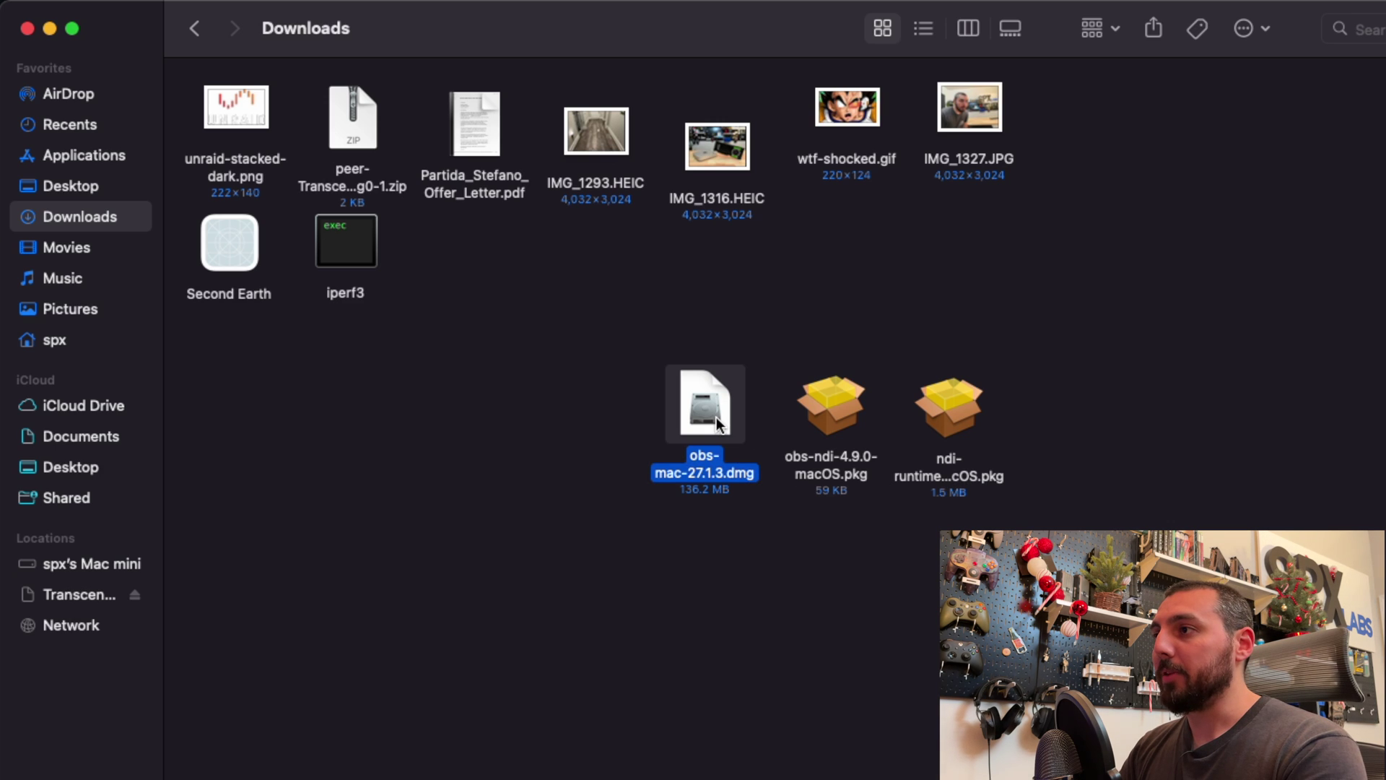
- Mount obs-mac-27.1.3.dmg, centre its window, and drag the OBS app onto Applications
{"action": "double_click", "coordinate": [716, 417]}
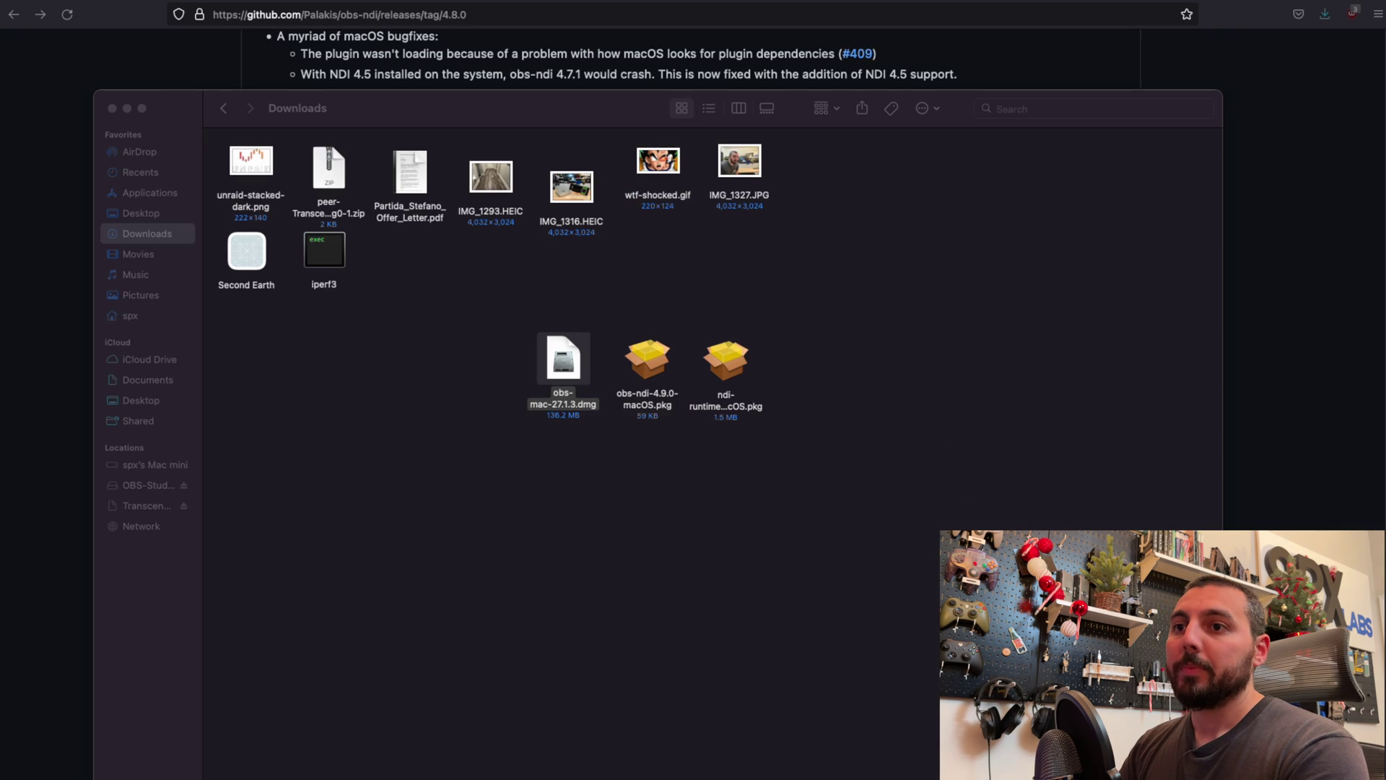
{"action": "left_click_drag", "start_coordinate": [610, 464], "coordinate": [770, 278]}
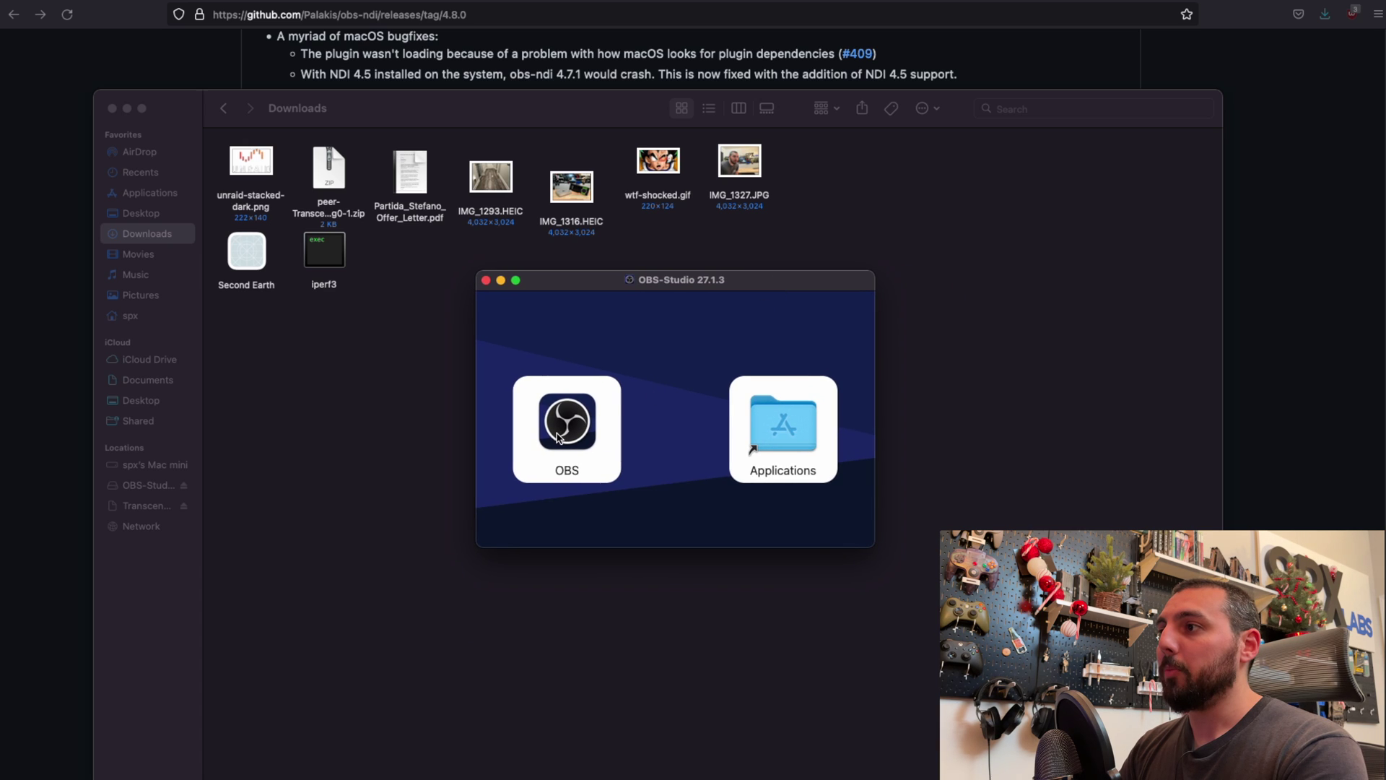
{"action": "left_click_drag", "start_coordinate": [562, 433], "coordinate": [790, 442]}
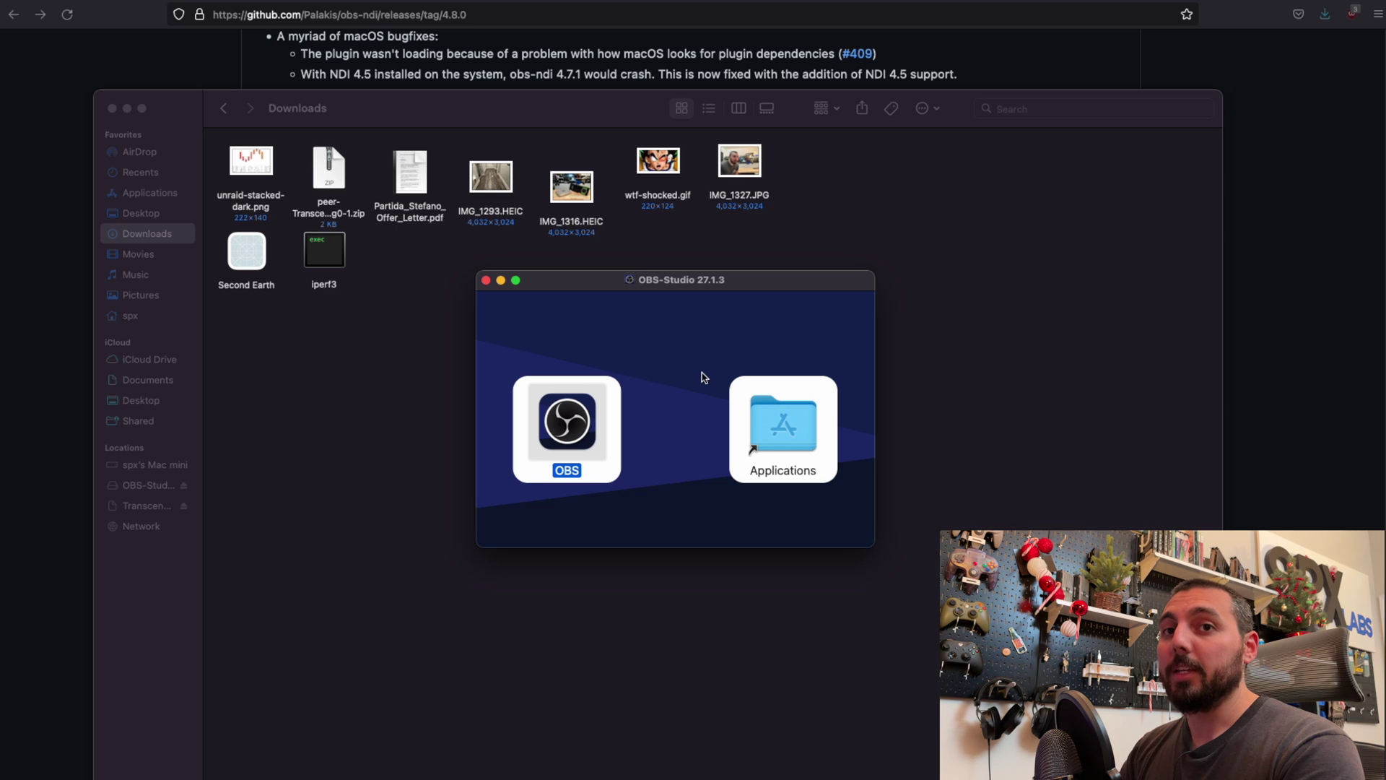
- Close the OBS disk image window and search for 'obs' in Spotlight
{"action": "left_click", "coordinate": [486, 281]}
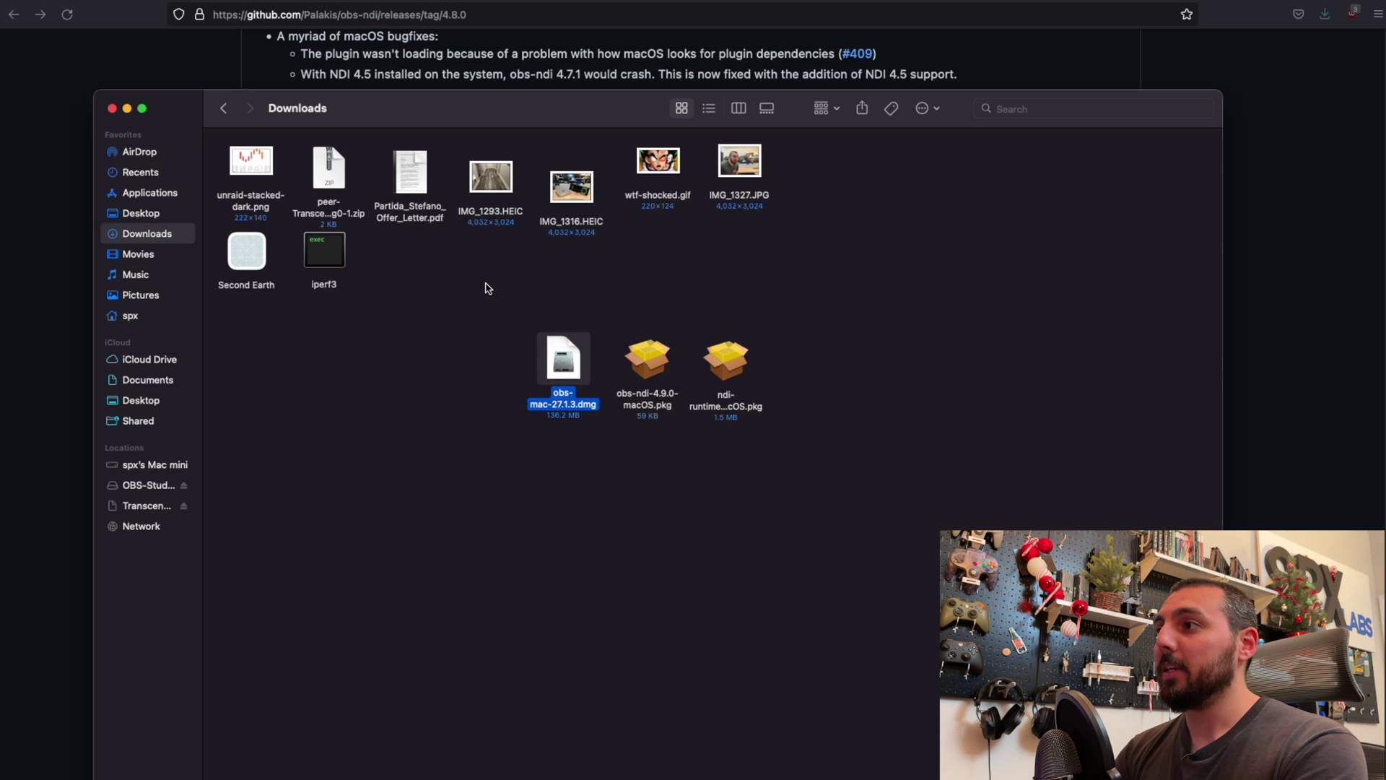
{"action": "key", "text": "super+space"}
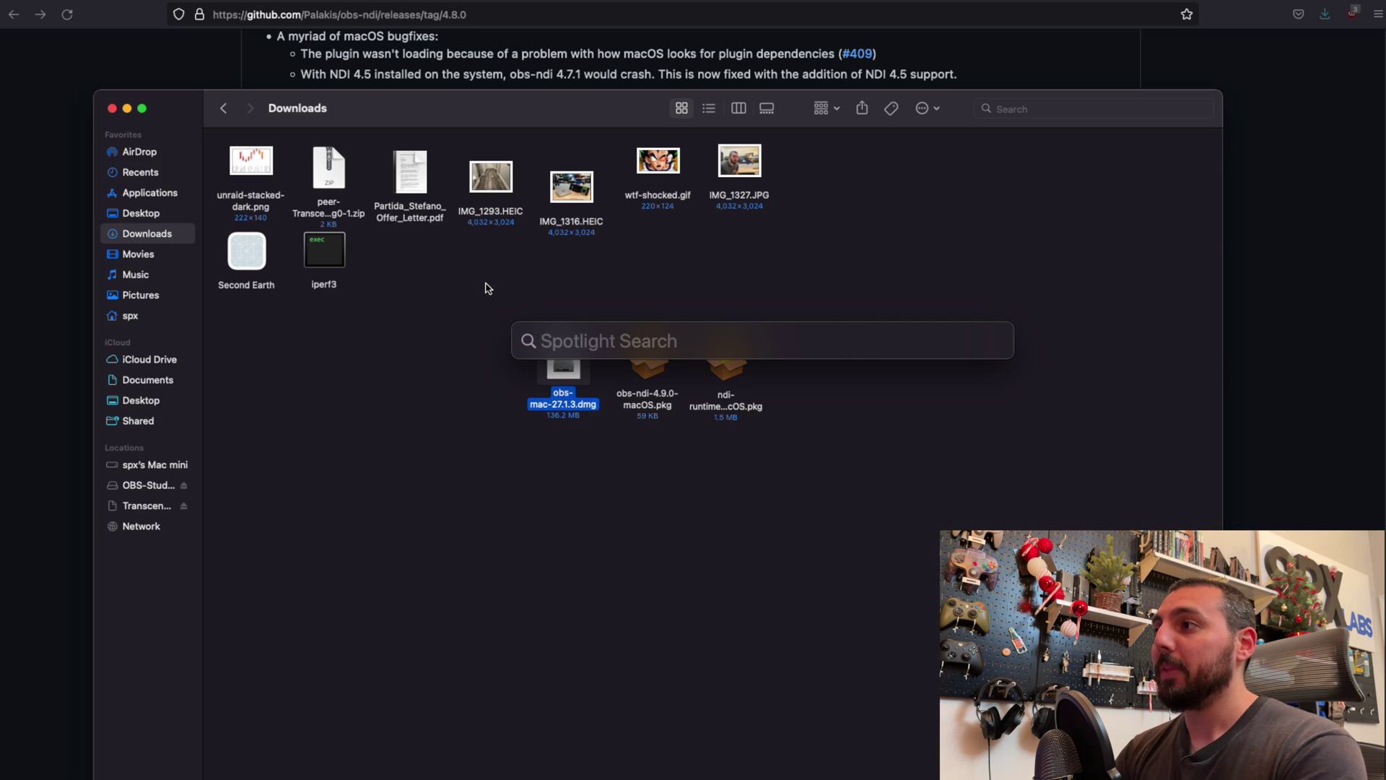
{"action": "type", "text": "finder"}
{"action": "key", "text": "BackSpace"}
{"action": "key", "text": "BackSpace"}
{"action": "key", "text": "BackSpace"}
{"action": "key", "text": "BackSpace"}
{"action": "key", "text": "BackSpace"}
{"action": "key", "text": "BackSpace"}
{"action": "type", "text": "obs"}
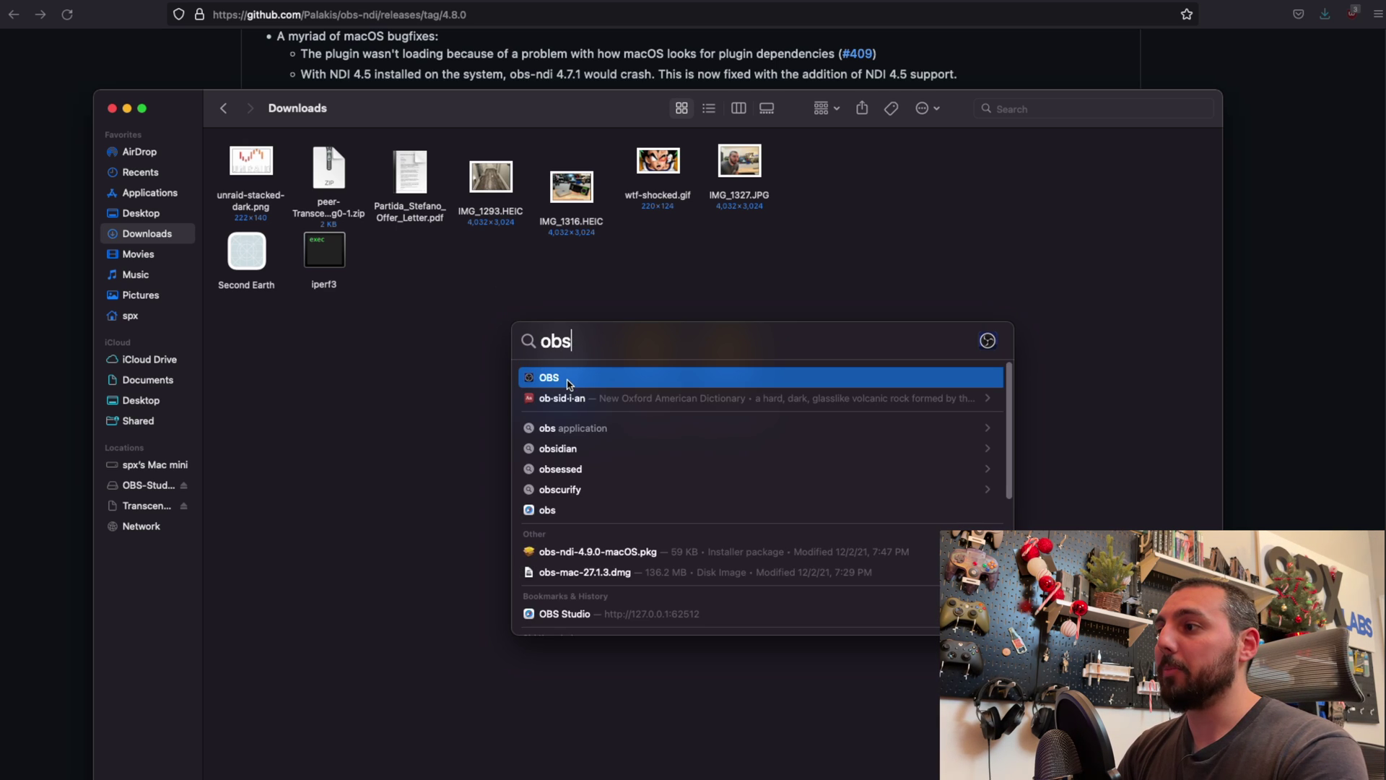
- Check that OBS is listed in Applications, then return to Downloads
{"action": "left_click", "coordinate": [569, 383]}
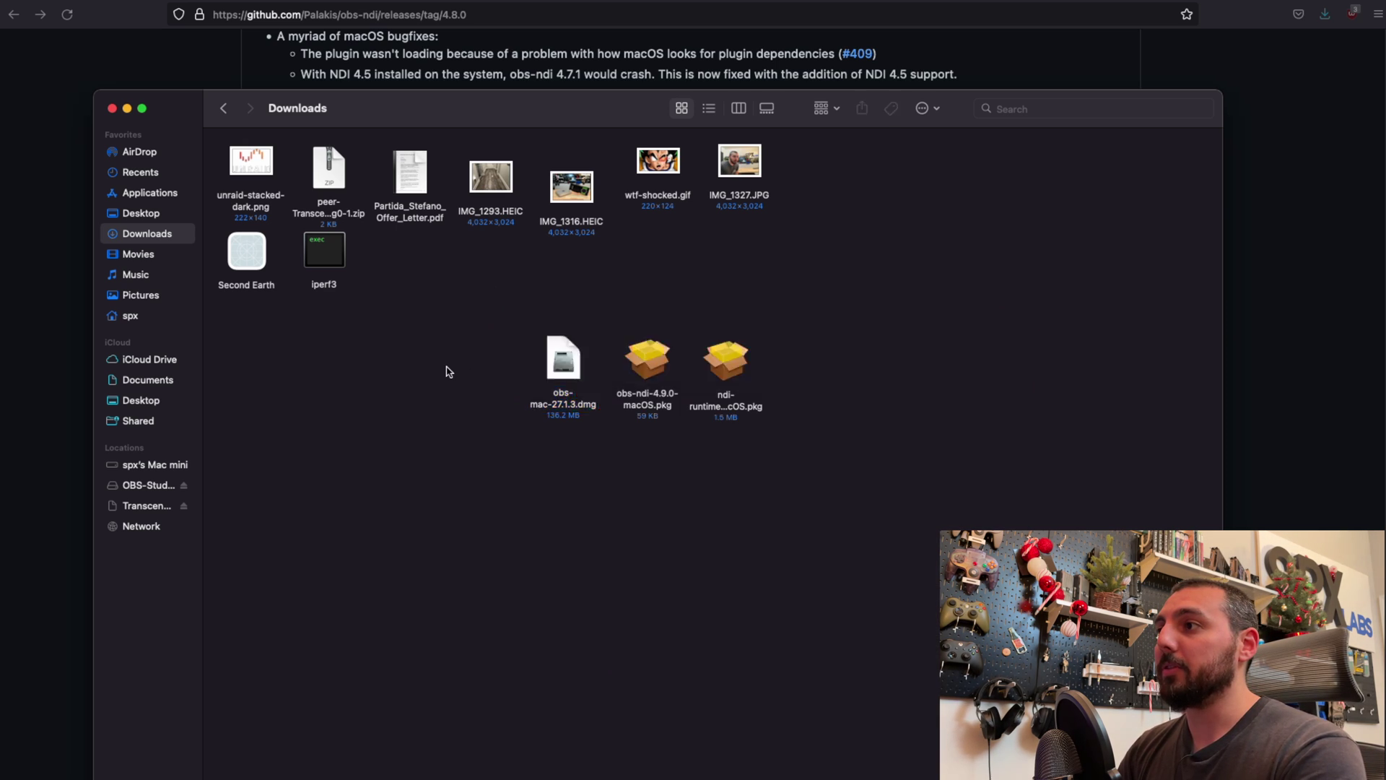
{"action": "left_click", "coordinate": [139, 193]}
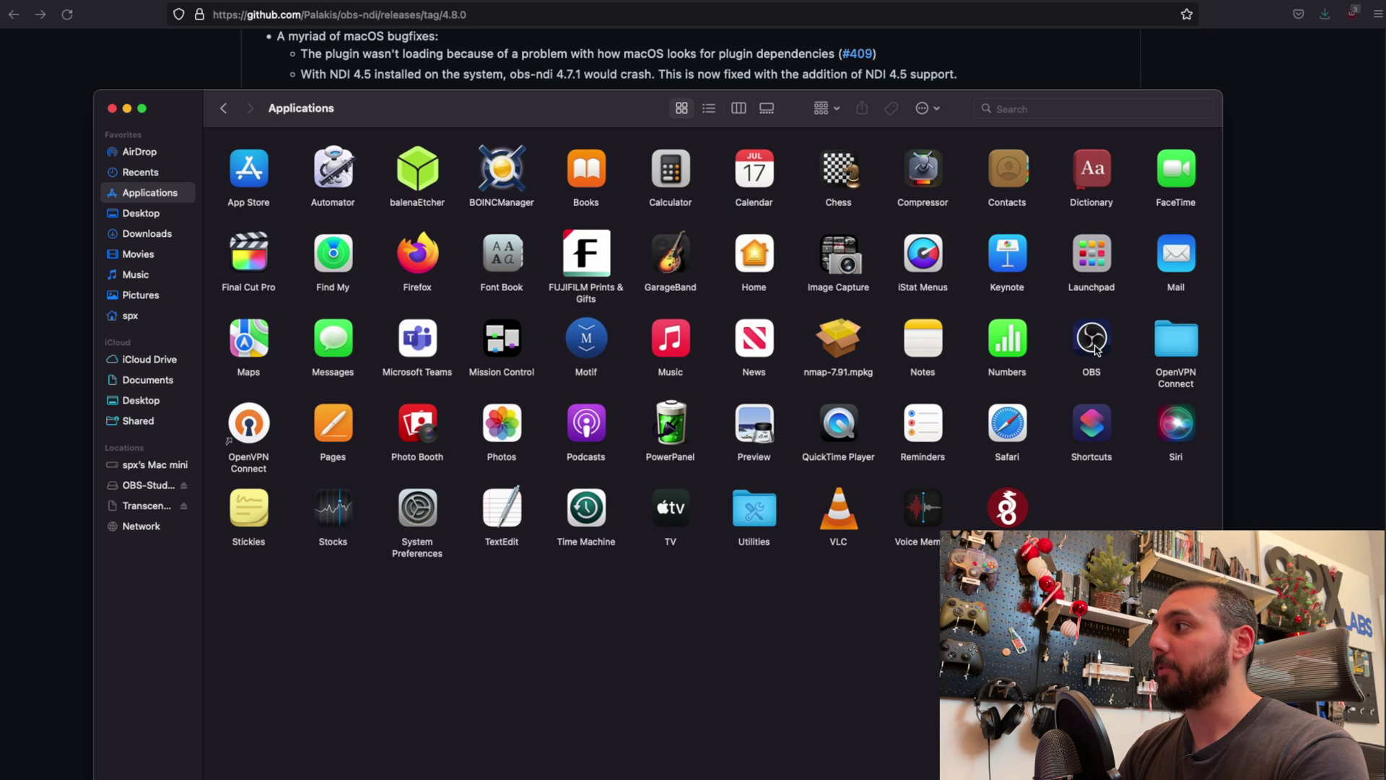
{"action": "left_click", "coordinate": [137, 233]}
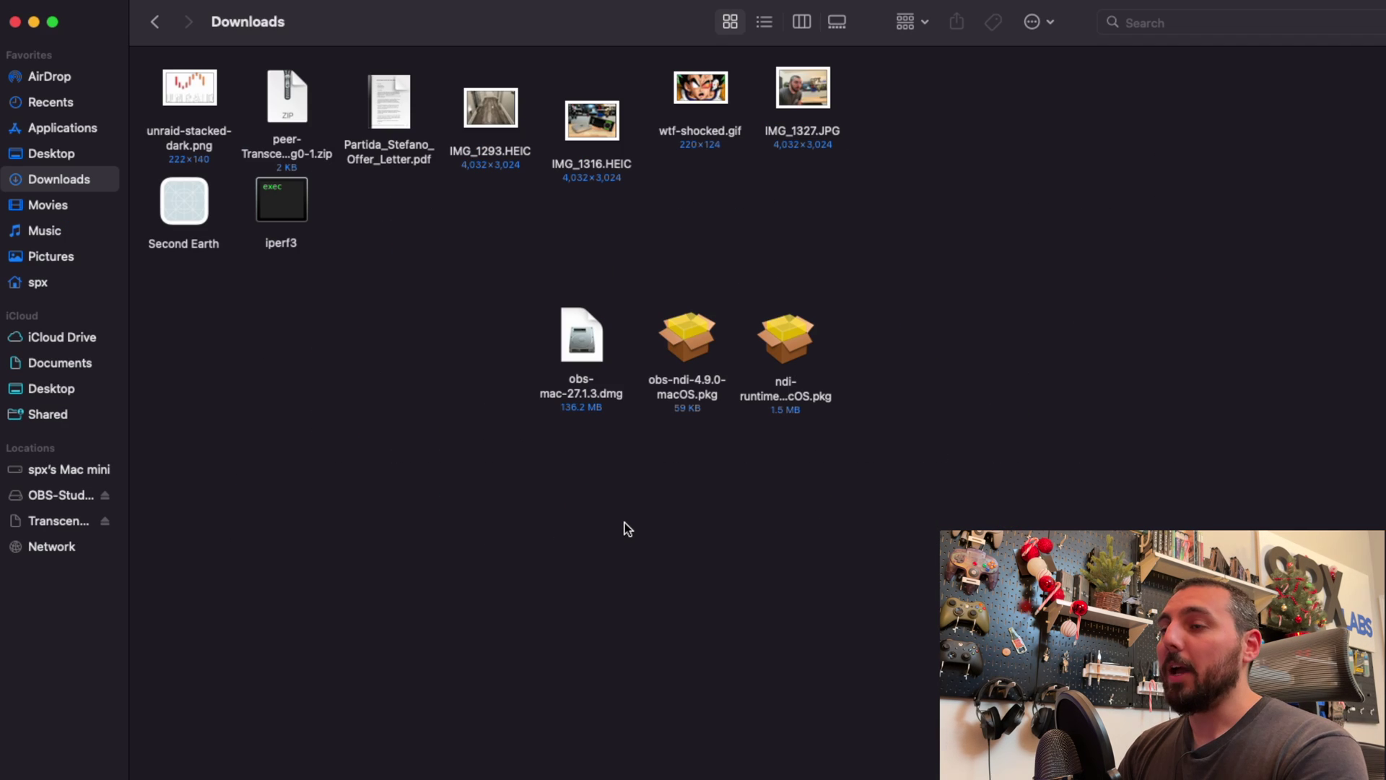
- Install obs-ndi-4.9.0-macOS.pkg on Macintosh HD with the admin password, keeping the package
{"action": "double_click", "coordinate": [691, 346]}
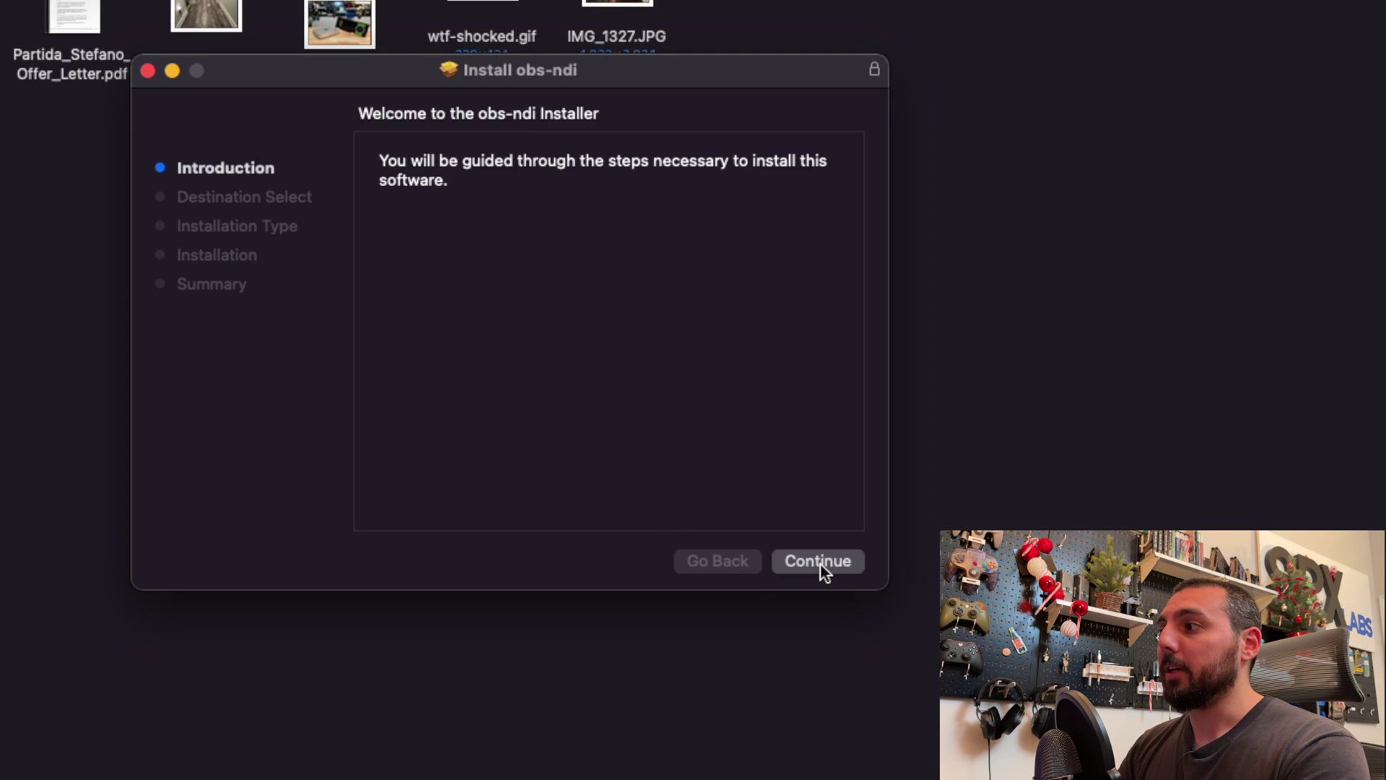
{"action": "left_click", "coordinate": [821, 564]}
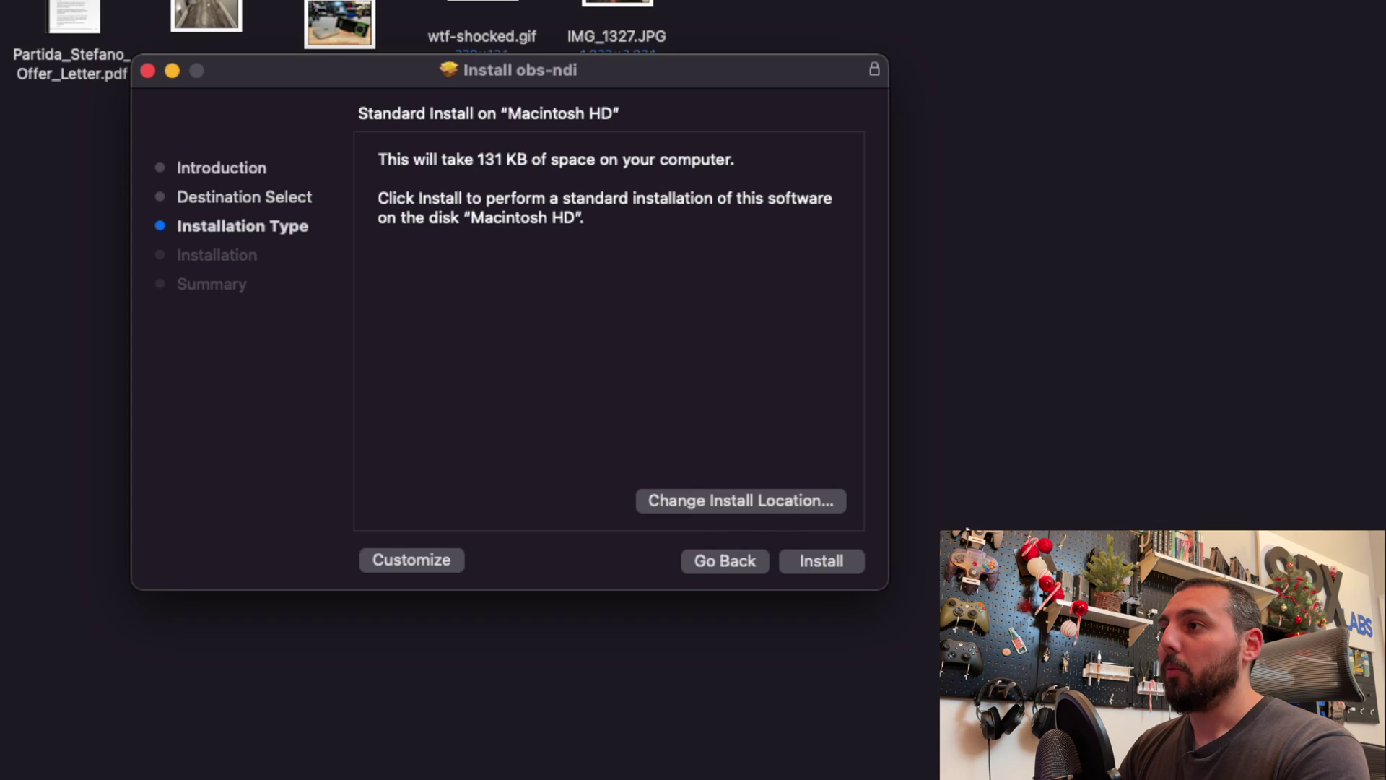
{"action": "left_click", "coordinate": [842, 560]}
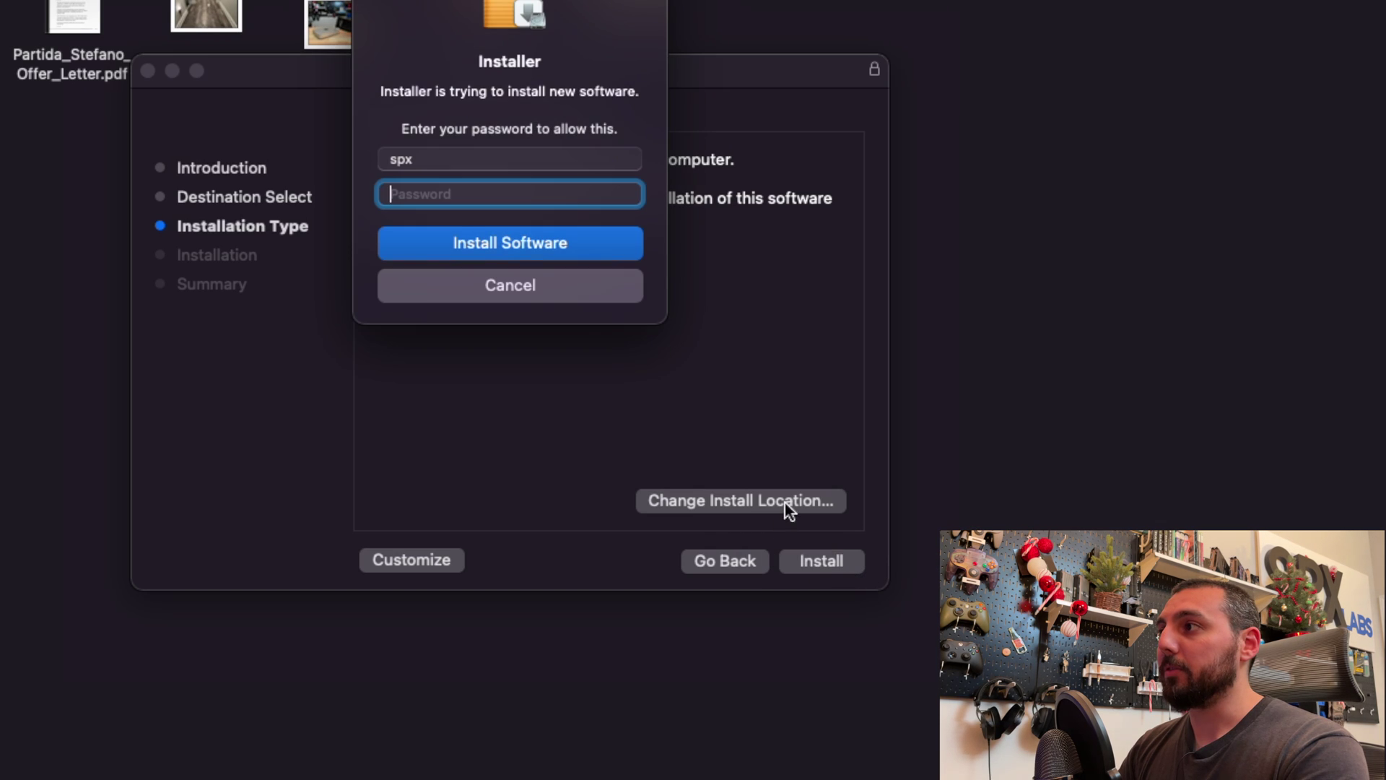
{"action": "type", "text": "•••••••"}
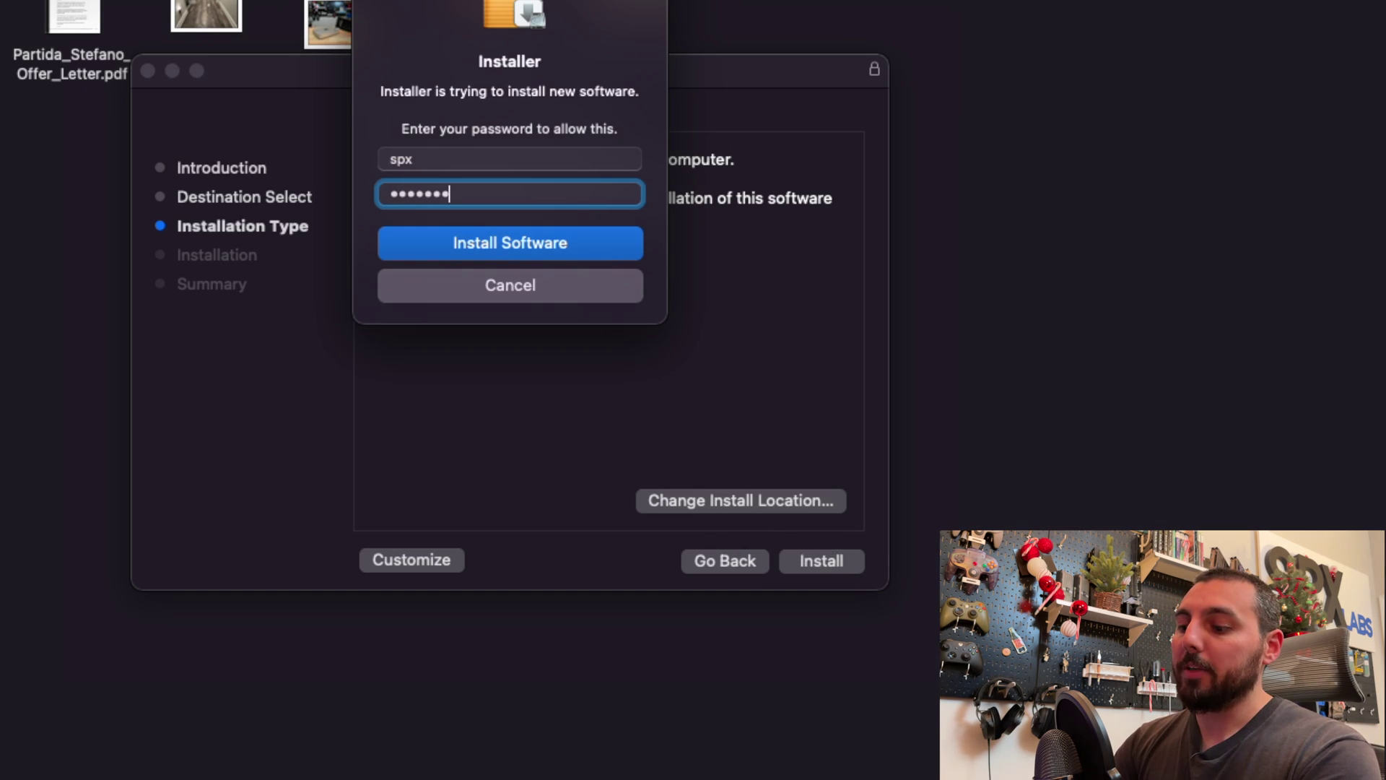
{"action": "type", "text": "••••••"}
{"action": "key", "text": "Return"}
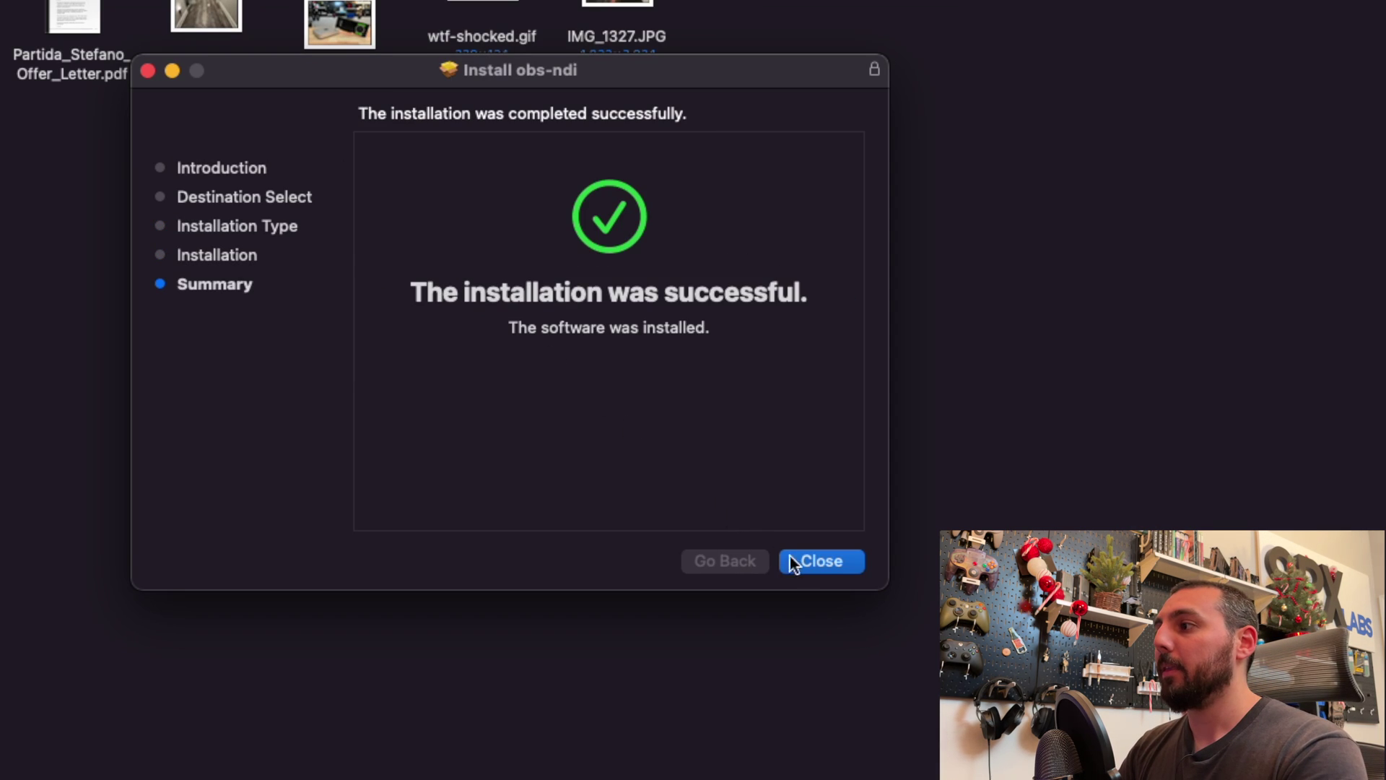
{"action": "left_click", "coordinate": [823, 562]}
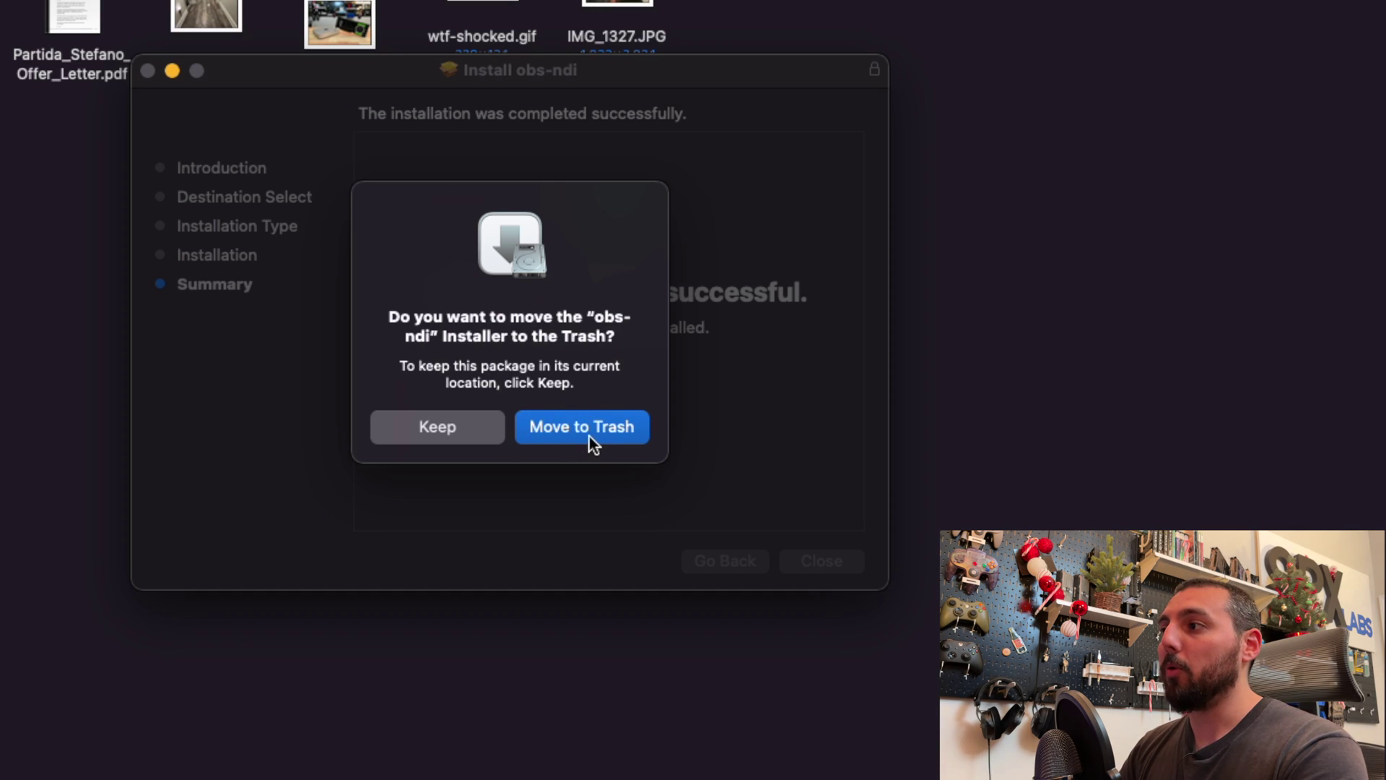
{"action": "left_click", "coordinate": [452, 431]}
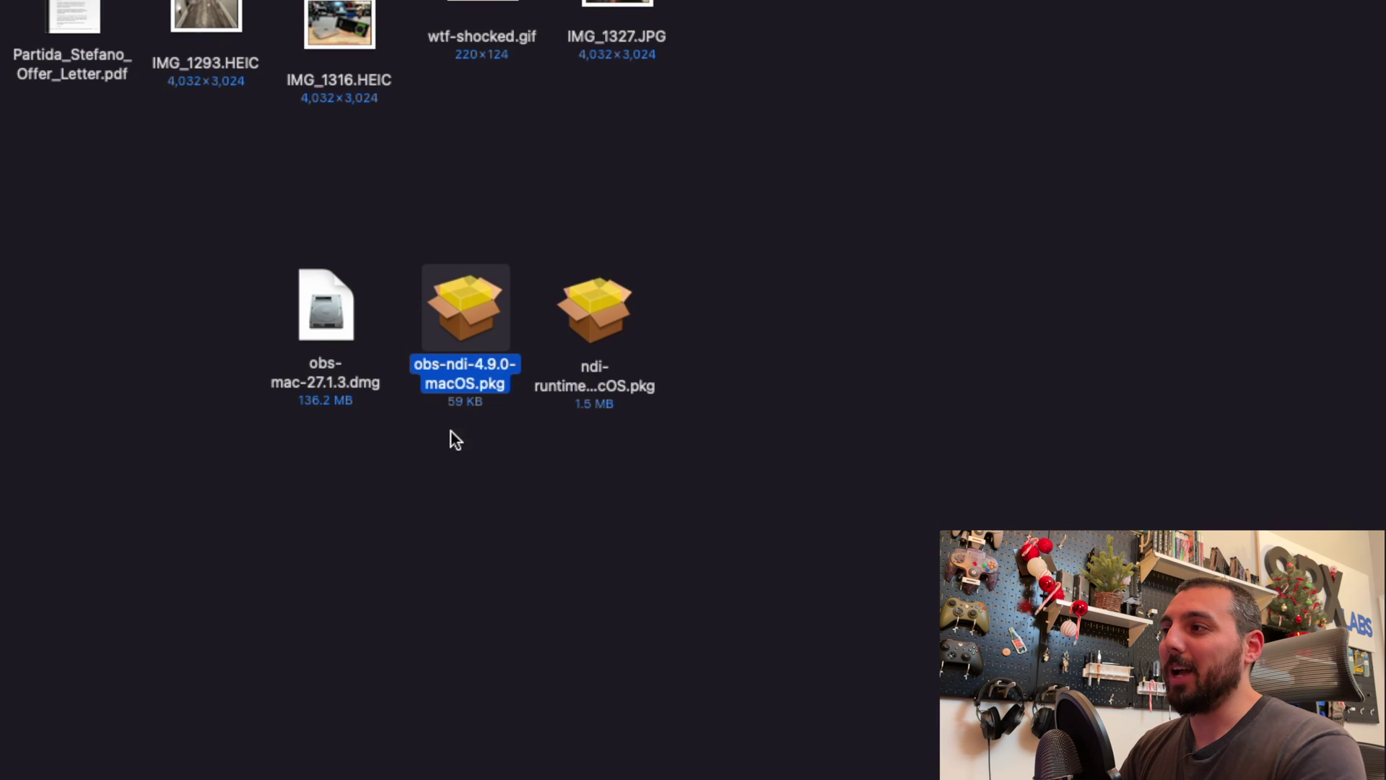
{"action": "left_click", "coordinate": [651, 453]}
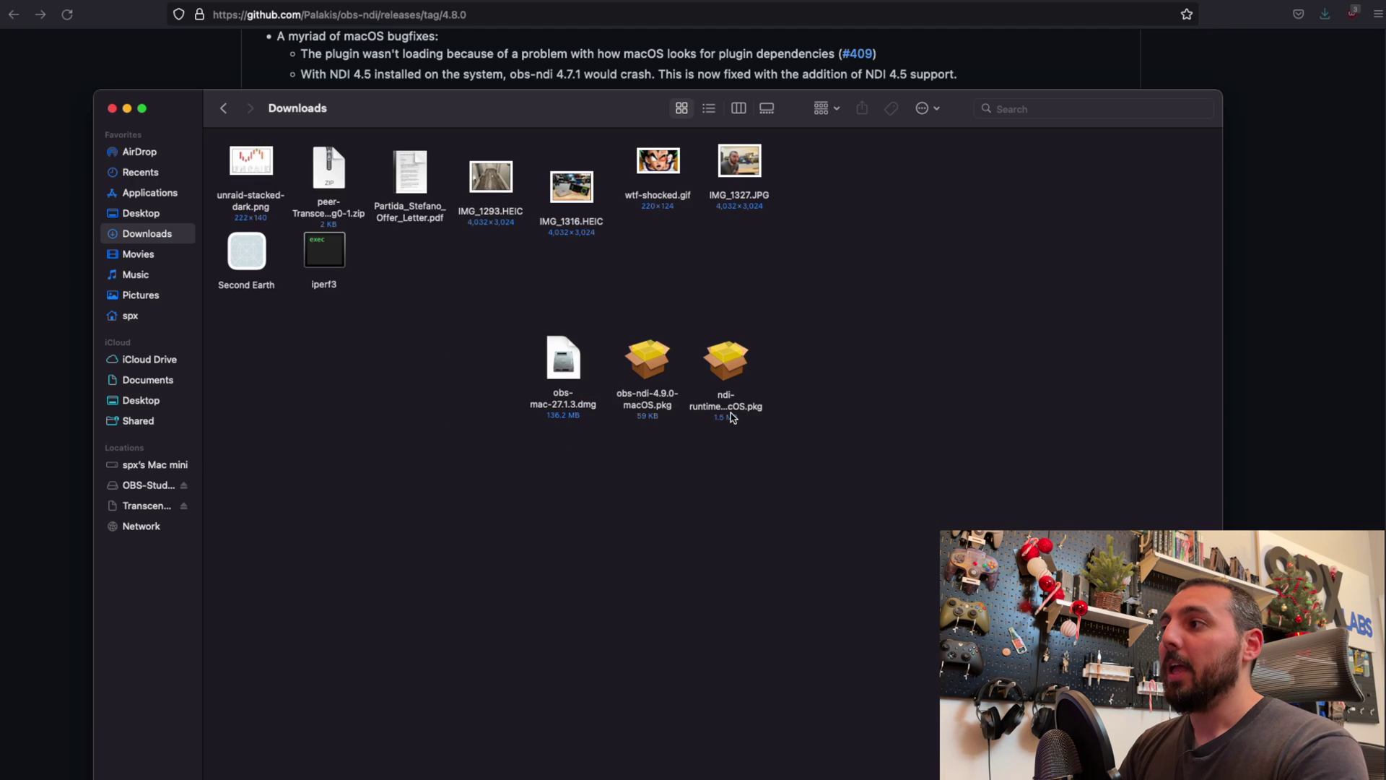
- Install the NDI runtime package, agreeing to its license and authorising with the admin password
{"action": "double_click", "coordinate": [732, 374]}
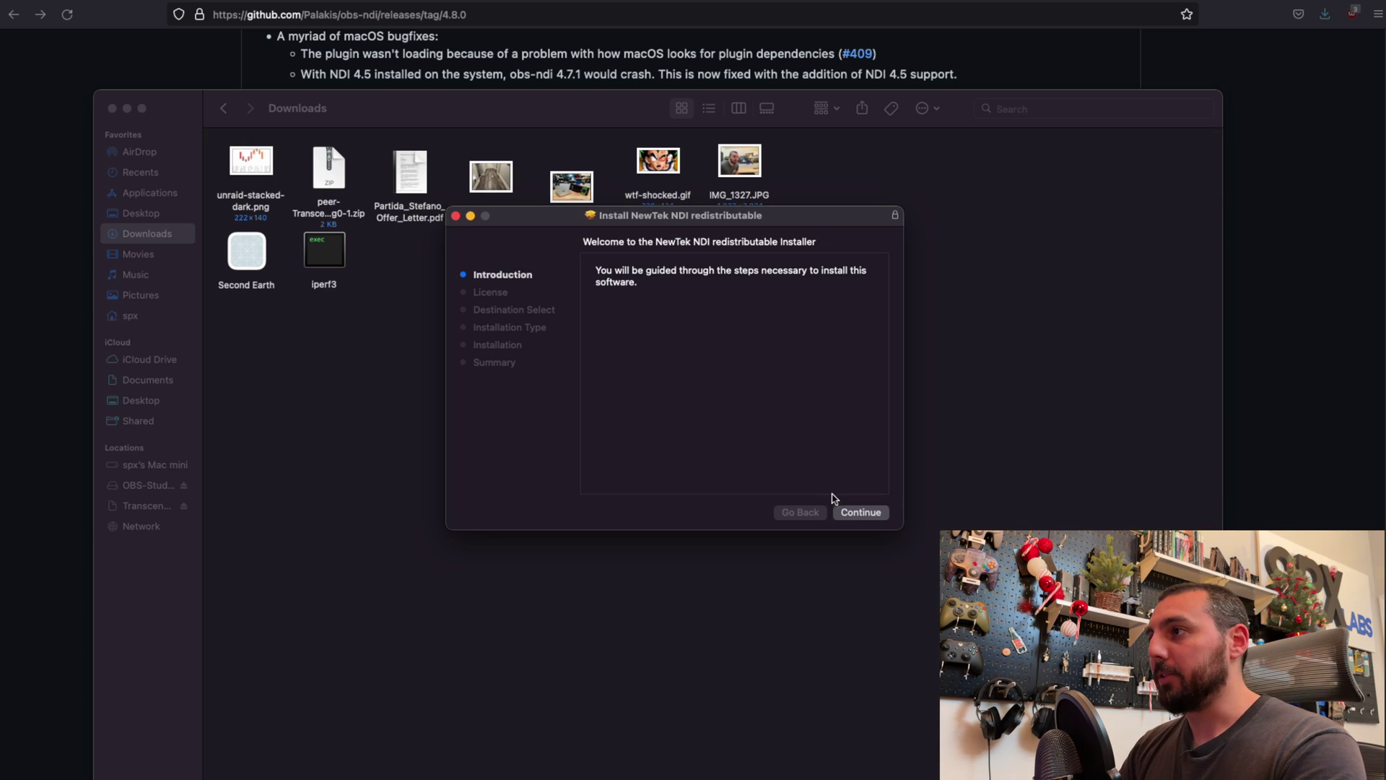
{"action": "left_click", "coordinate": [868, 514]}
{"action": "left_click", "coordinate": [860, 512]}
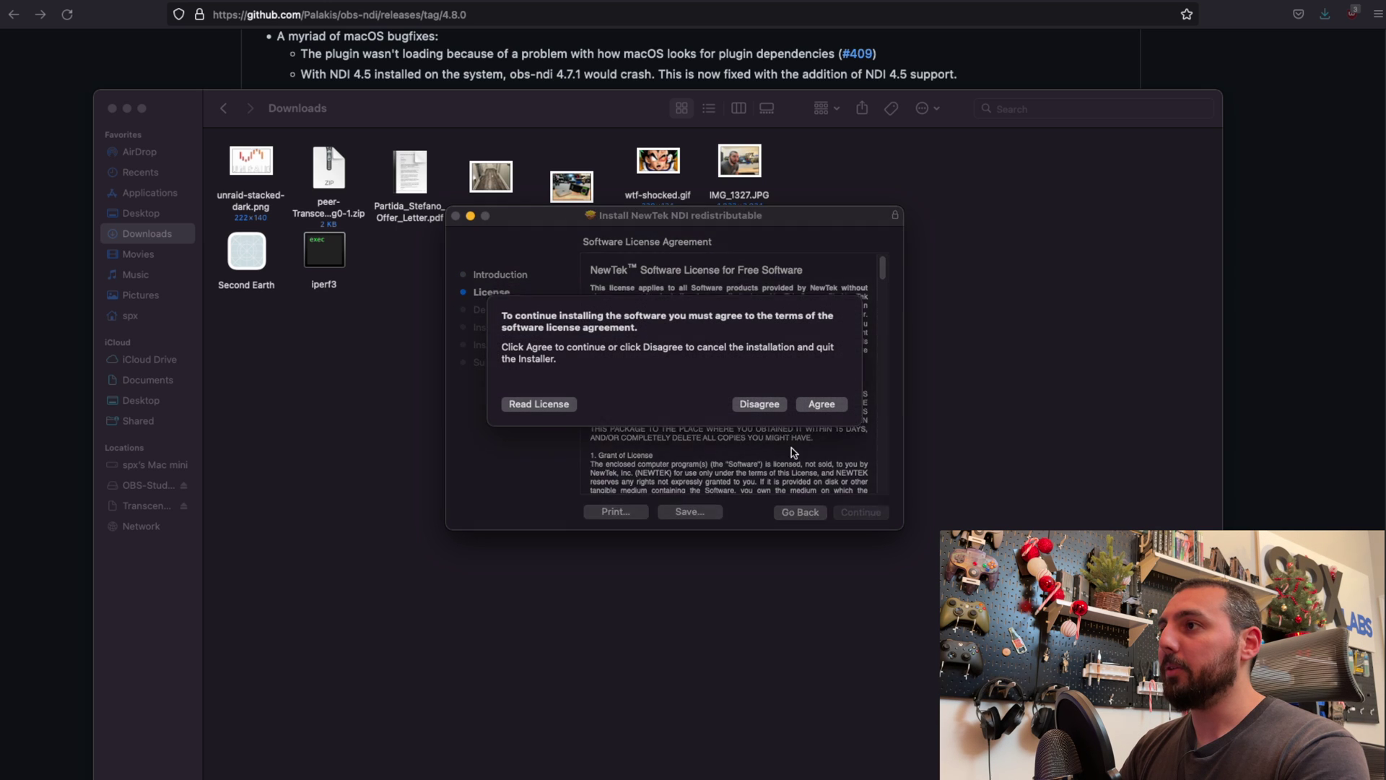
{"action": "left_click", "coordinate": [823, 410]}
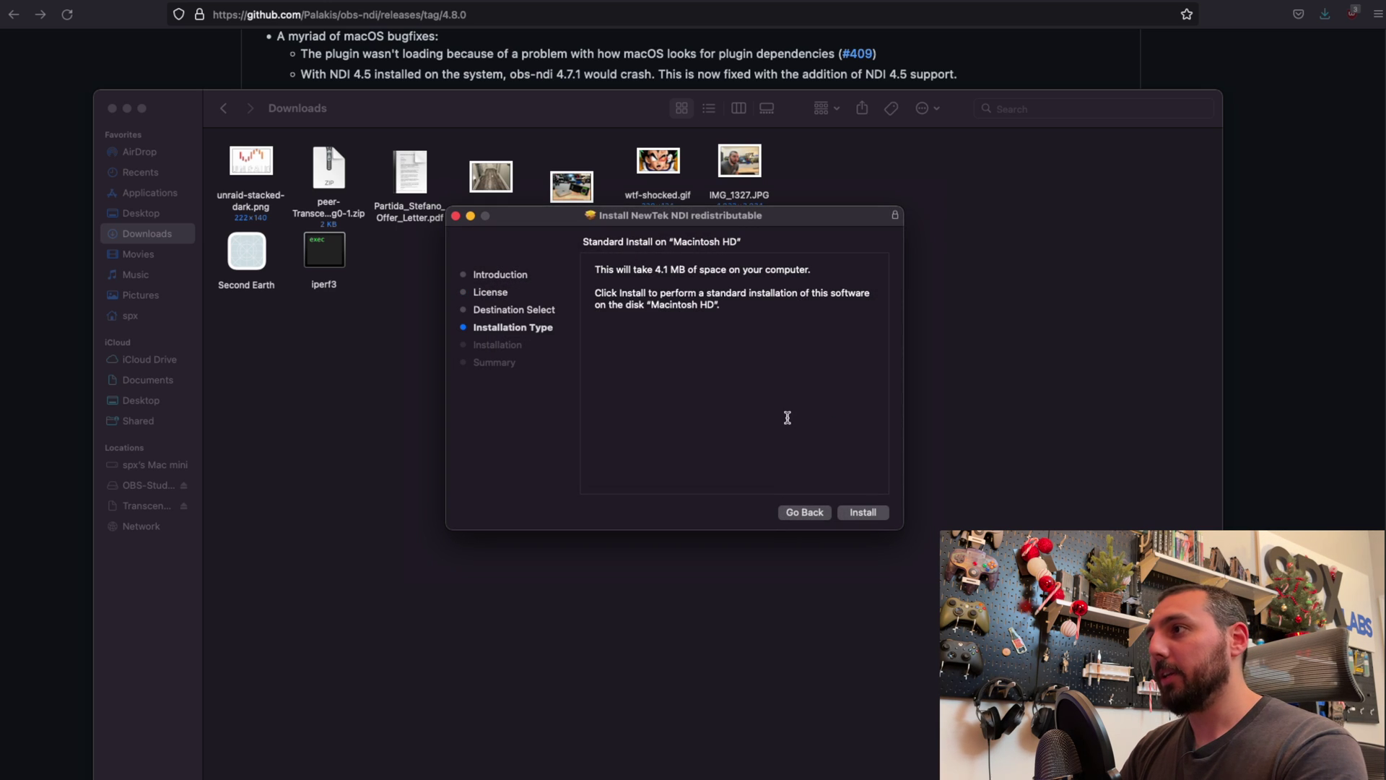
{"action": "left_click", "coordinate": [874, 514]}
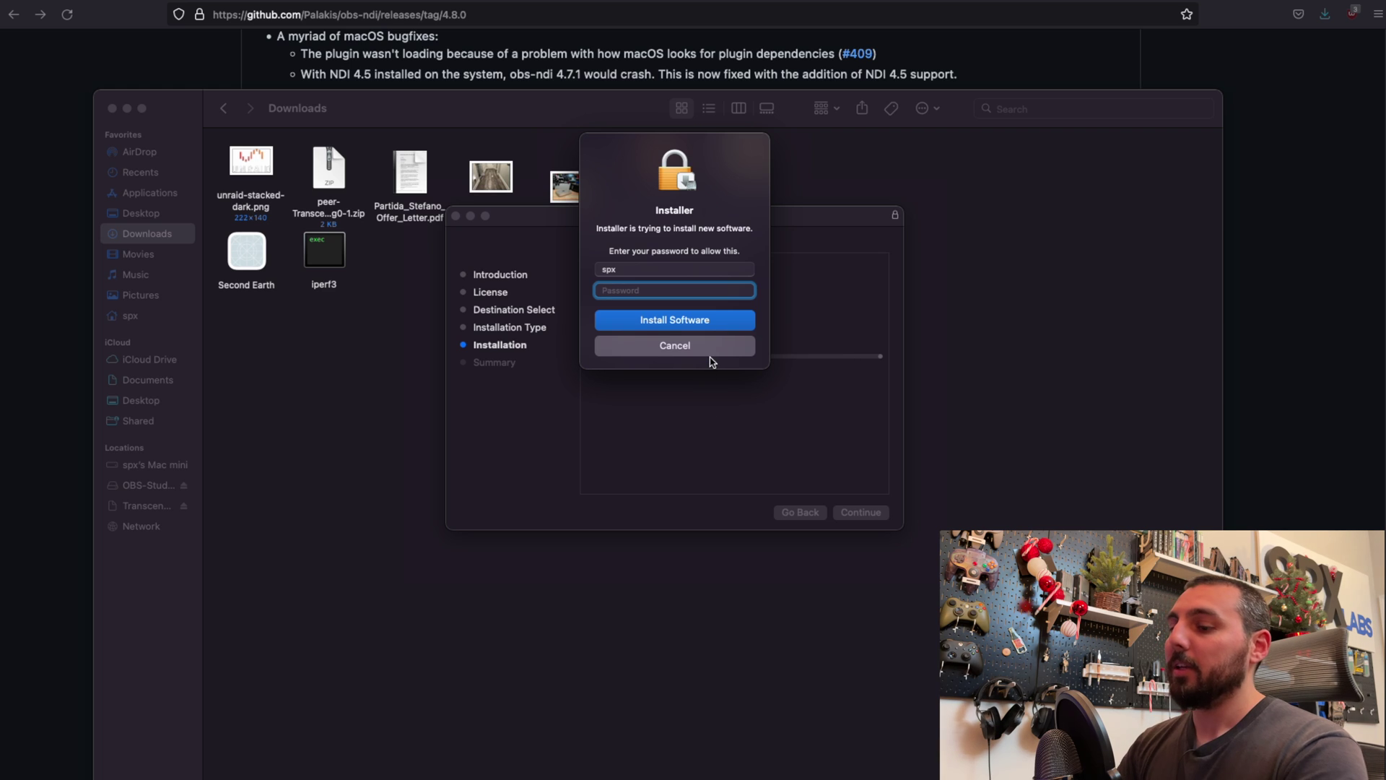
{"action": "type", "text": "**********"}
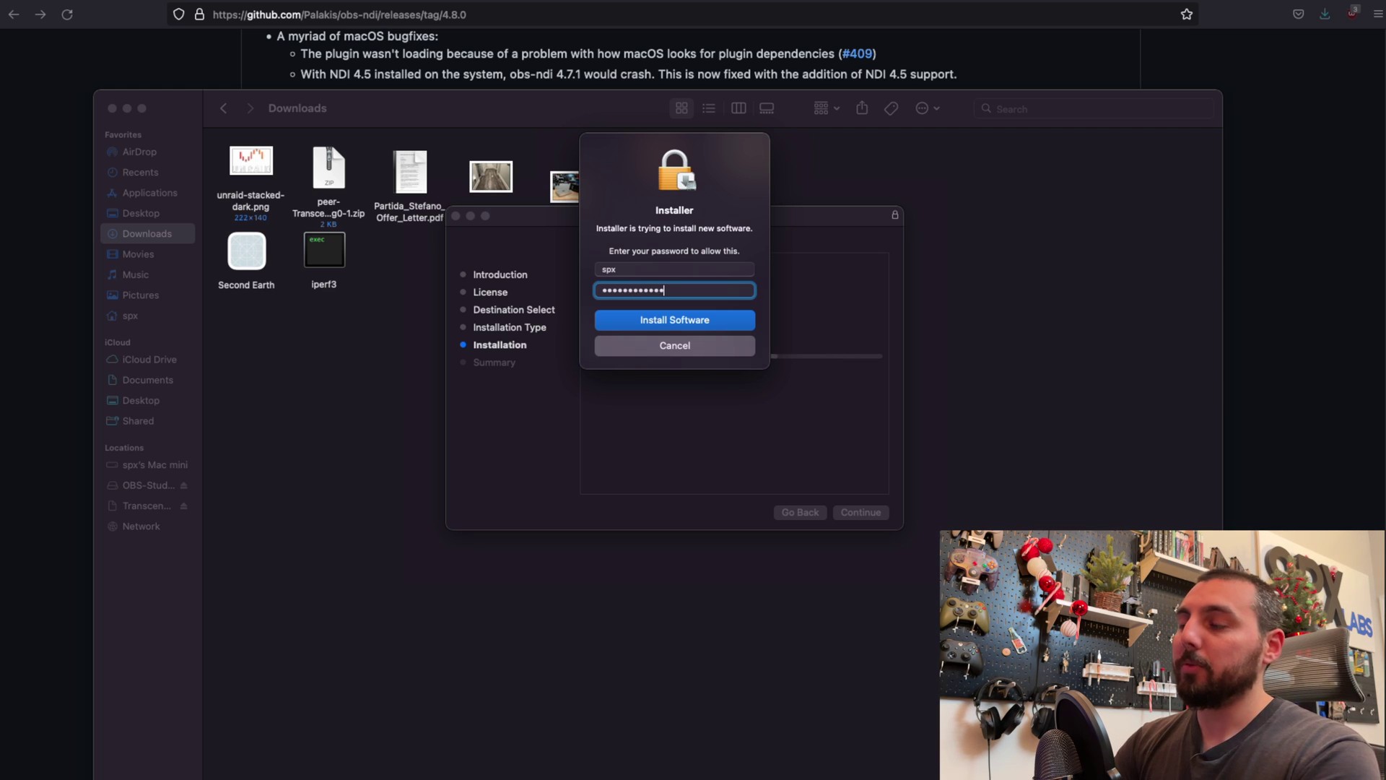
{"action": "type", "text": "**"}
{"action": "key", "text": "Return"}
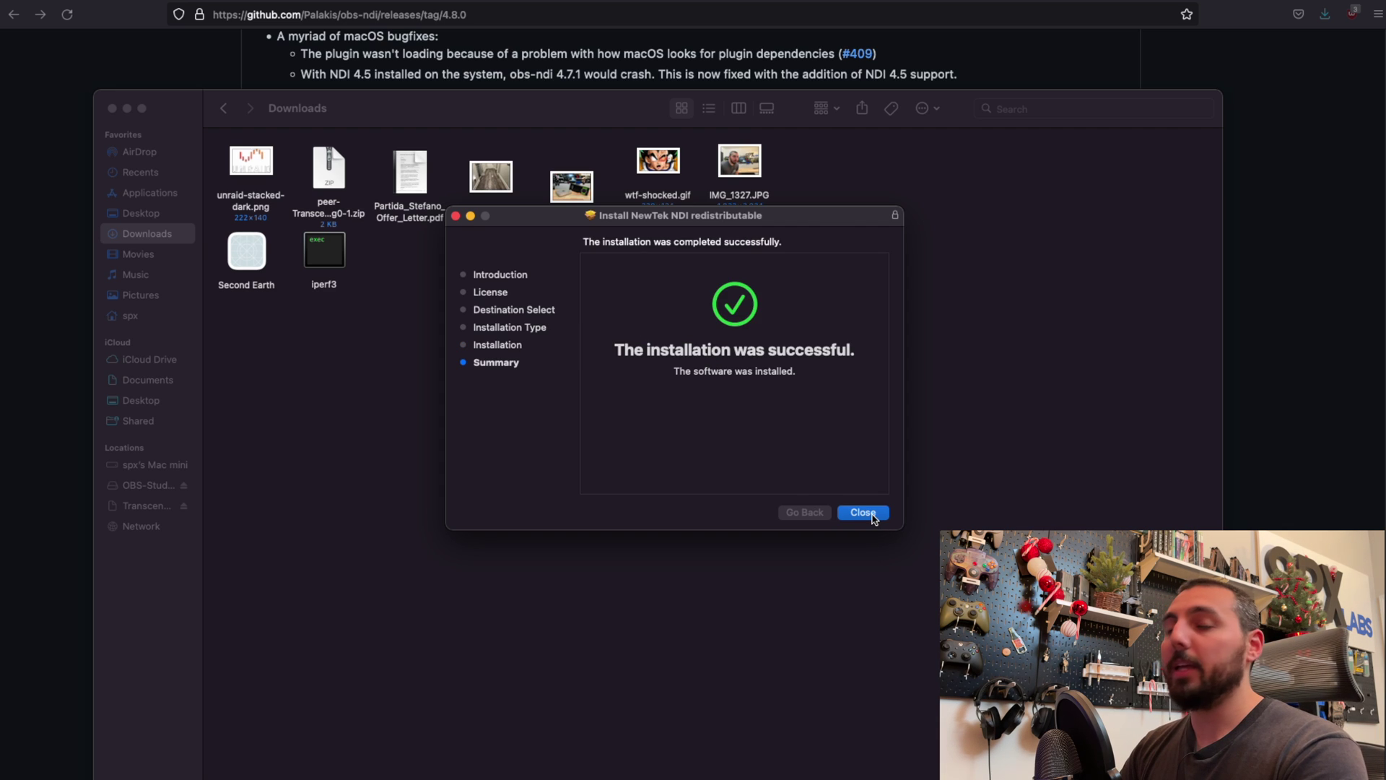
{"action": "left_click", "coordinate": [862, 512]}
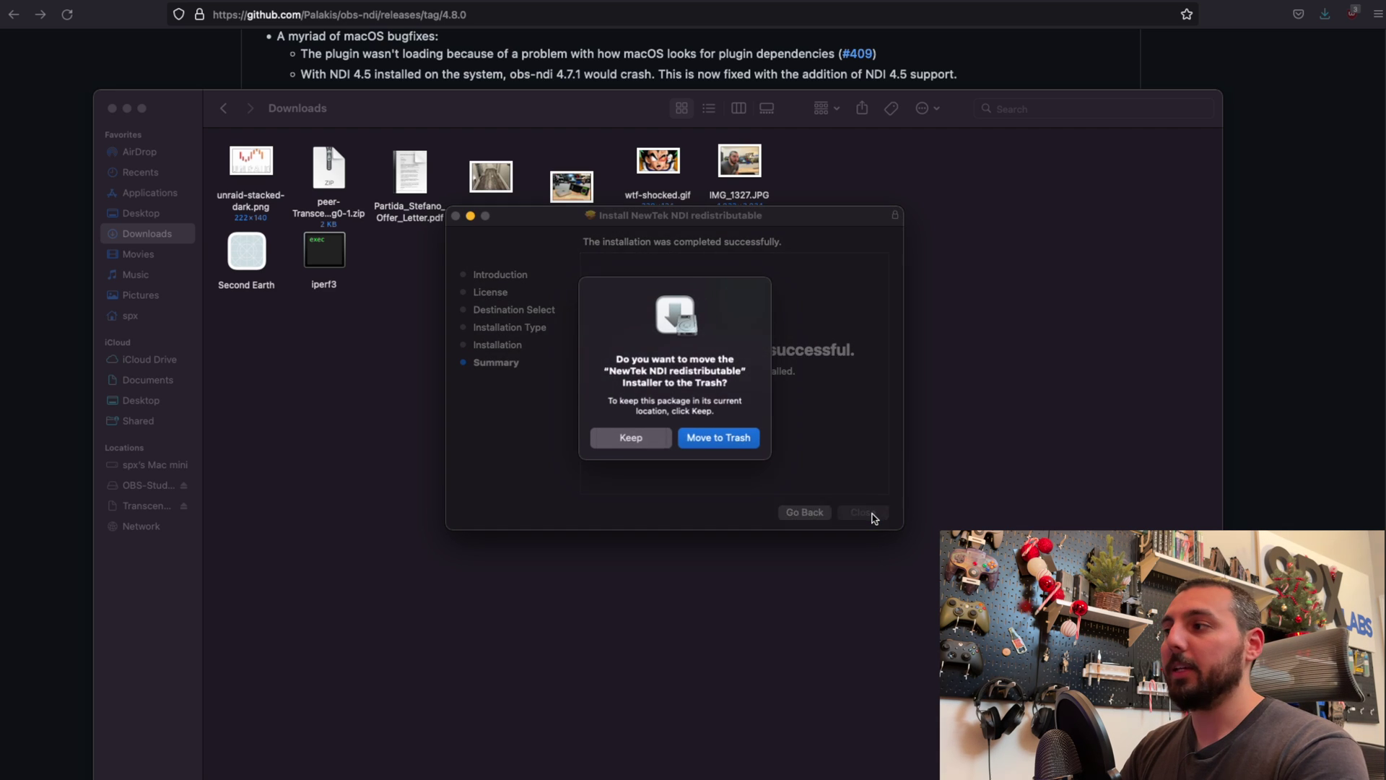
{"action": "left_click", "coordinate": [633, 438]}
{"action": "left_click", "coordinate": [657, 452]}
- Launch OBS Studio by searching 'obs' in Spotlight
{"action": "key", "text": "super+space"}
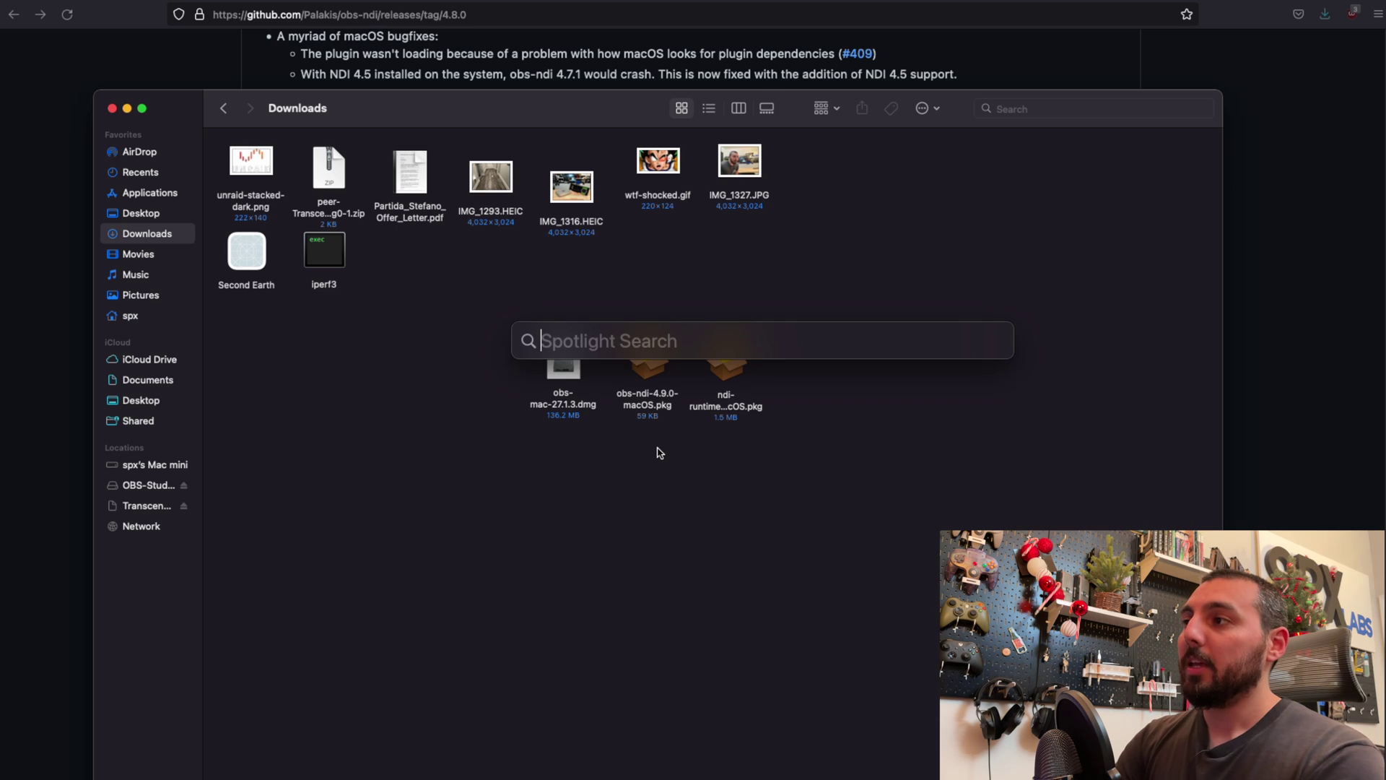
{"action": "type", "text": "obs"}
{"action": "key", "text": "Return"}
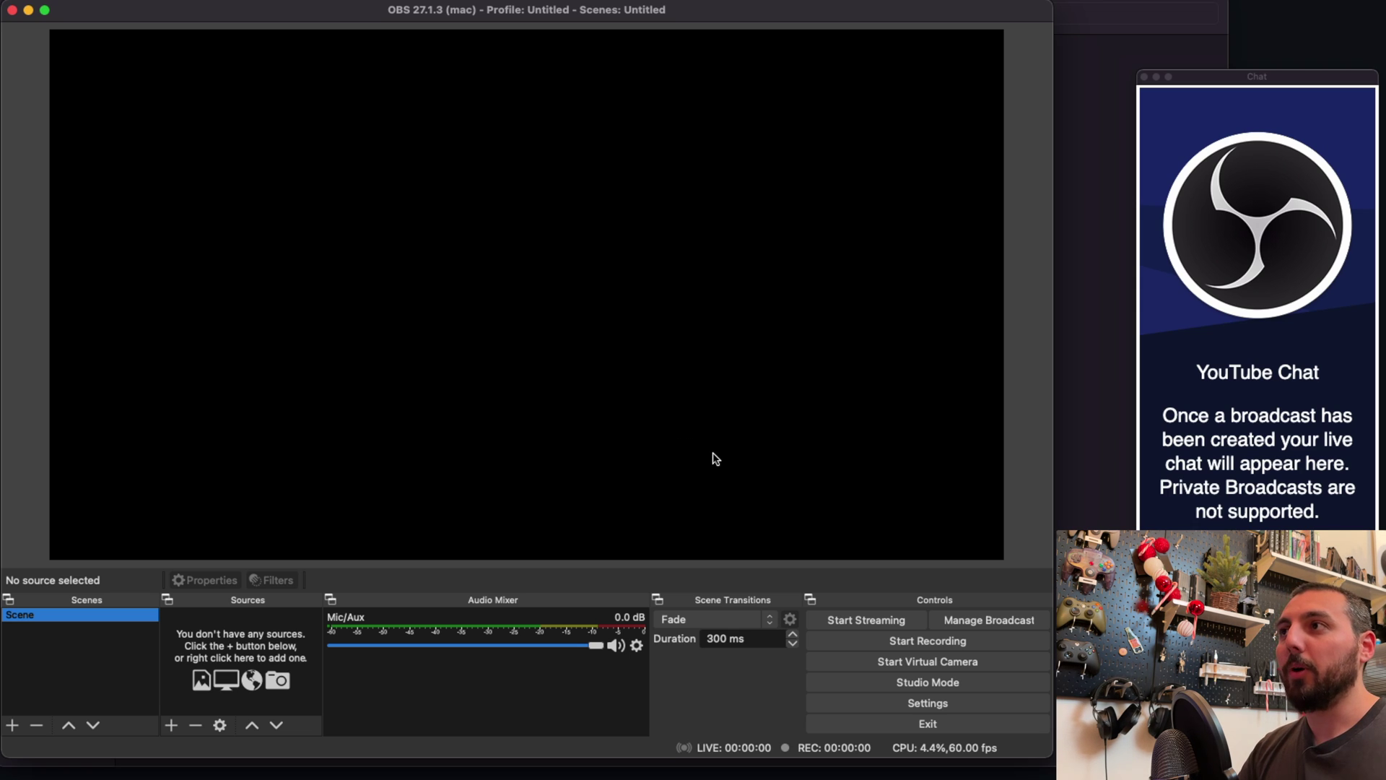
- Switch Output Mode to Advanced with the Apple VT H264 Hardware Encoder
{"action": "left_click", "coordinate": [874, 707]}
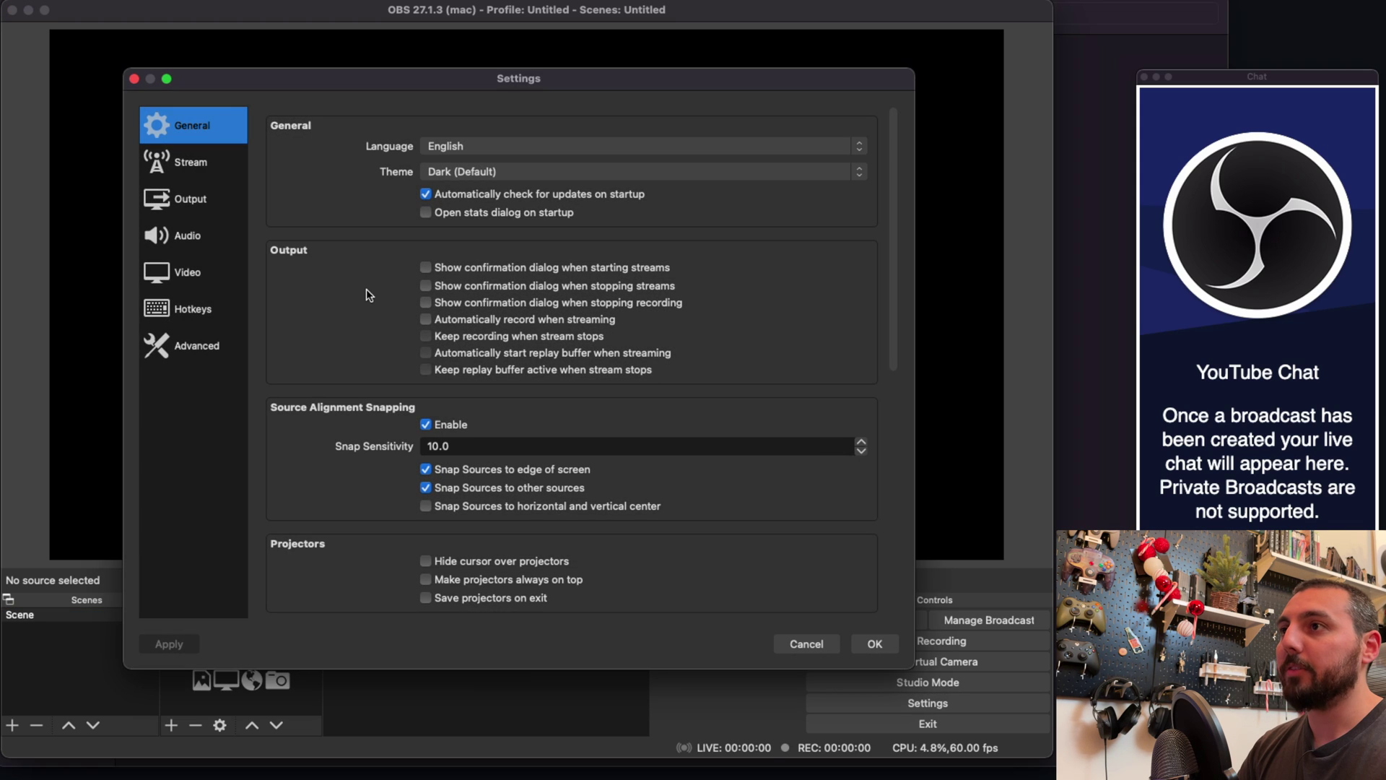
{"action": "left_click", "coordinate": [191, 202]}
{"action": "left_click", "coordinate": [626, 127]}
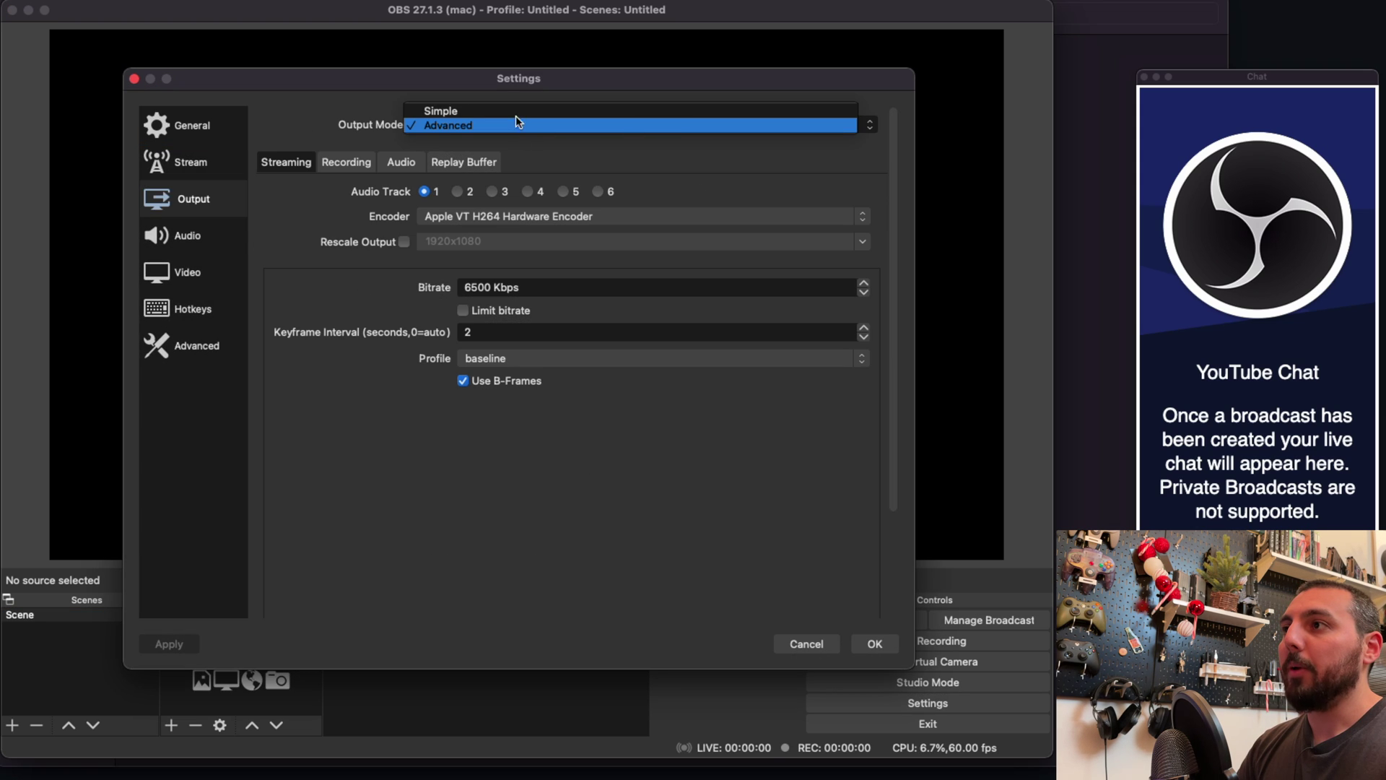
{"action": "left_click", "coordinate": [516, 113]}
{"action": "left_click", "coordinate": [525, 130]}
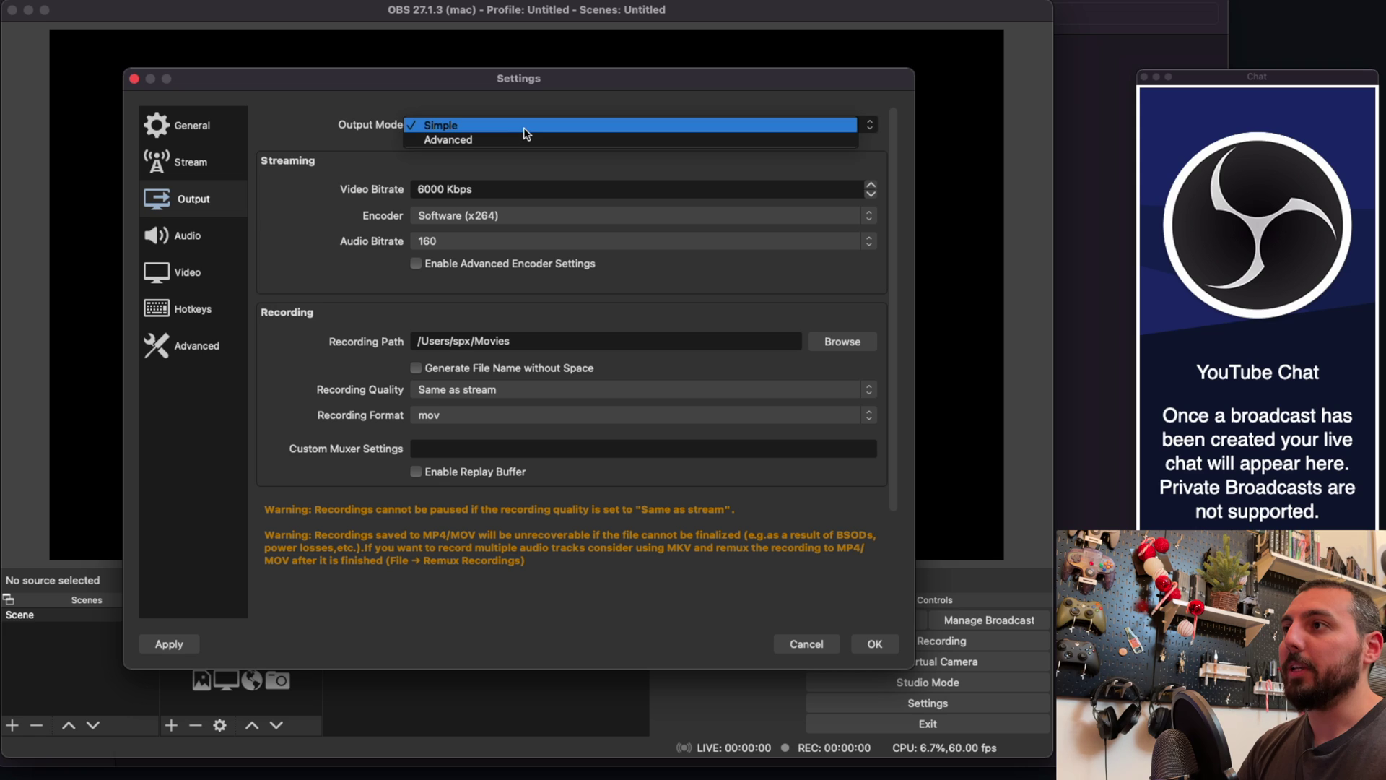
{"action": "left_click", "coordinate": [519, 140]}
{"action": "left_click", "coordinate": [497, 126]}
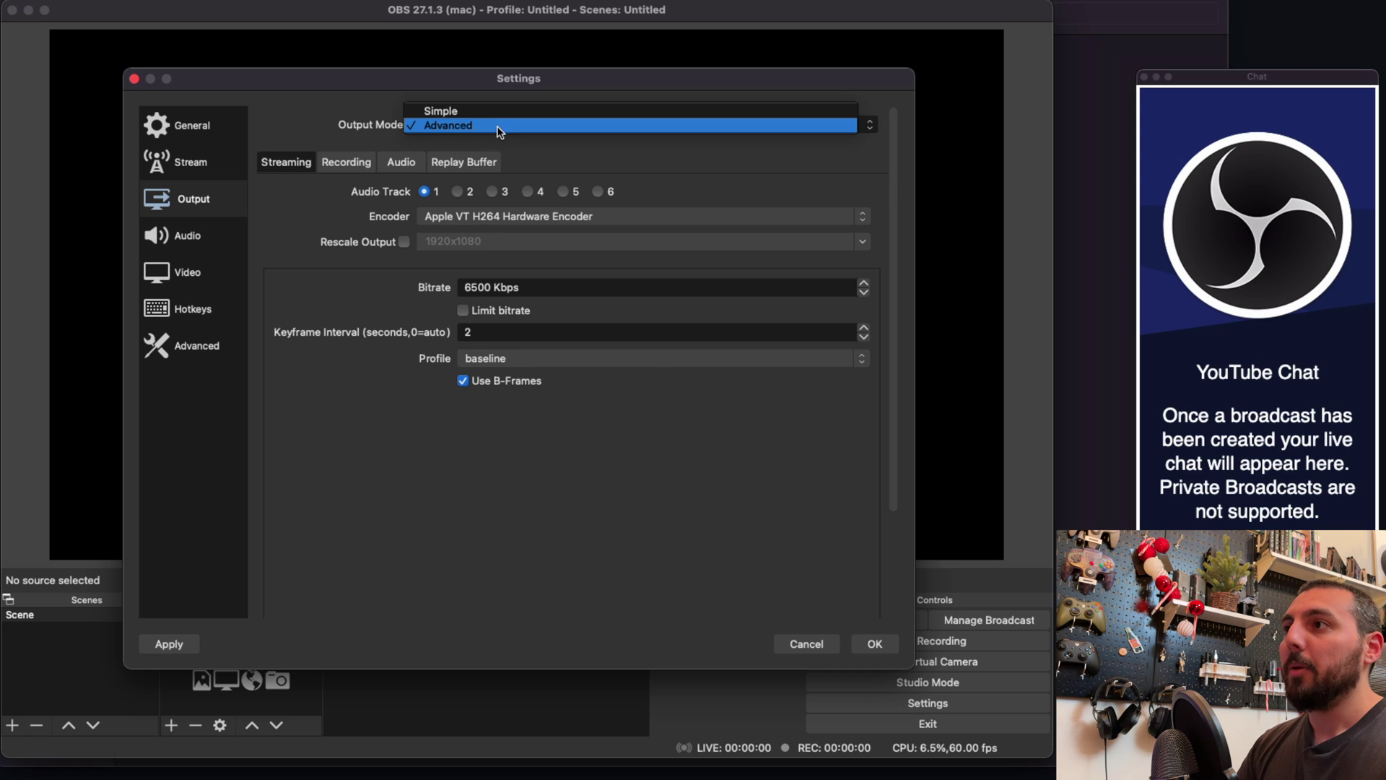
{"action": "left_click", "coordinate": [496, 110]}
{"action": "left_click", "coordinate": [557, 211]}
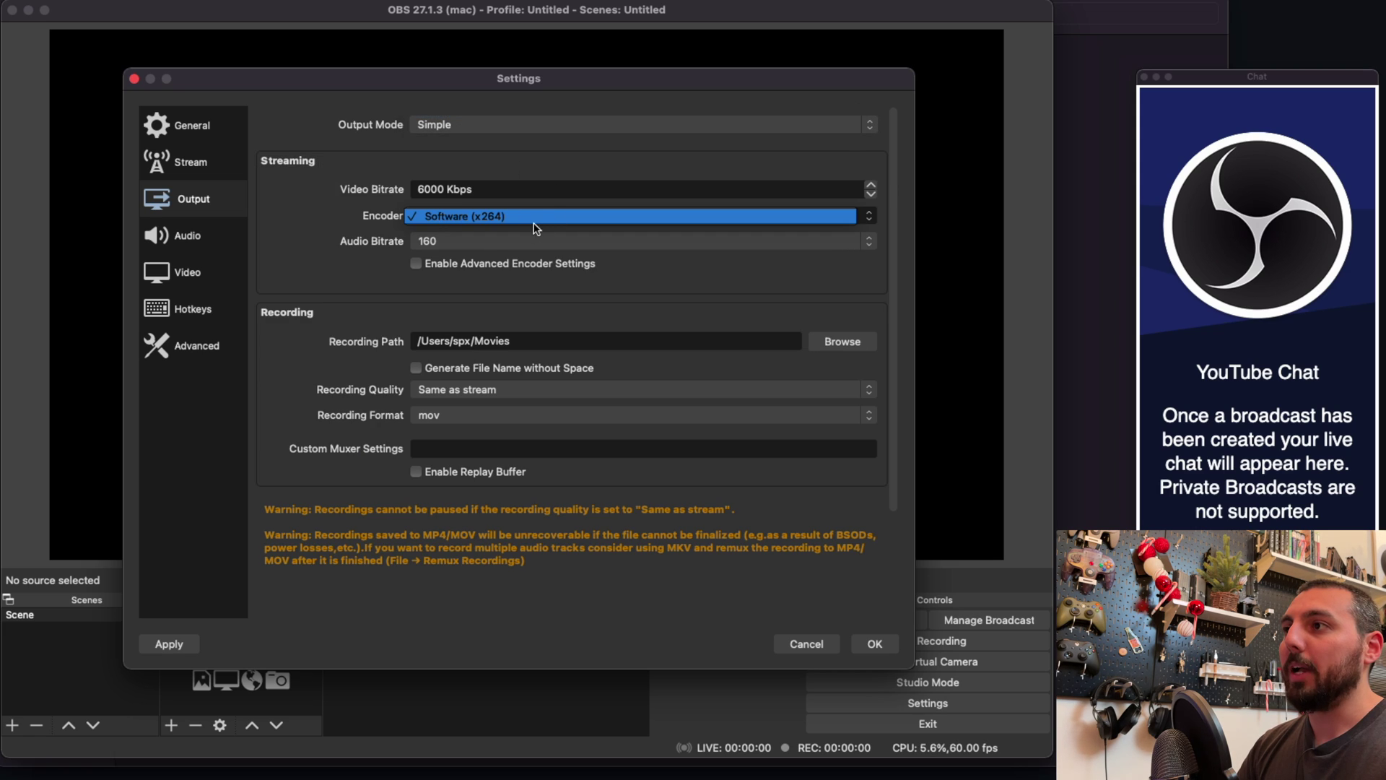
{"action": "left_click", "coordinate": [523, 216]}
{"action": "left_click", "coordinate": [501, 124]}
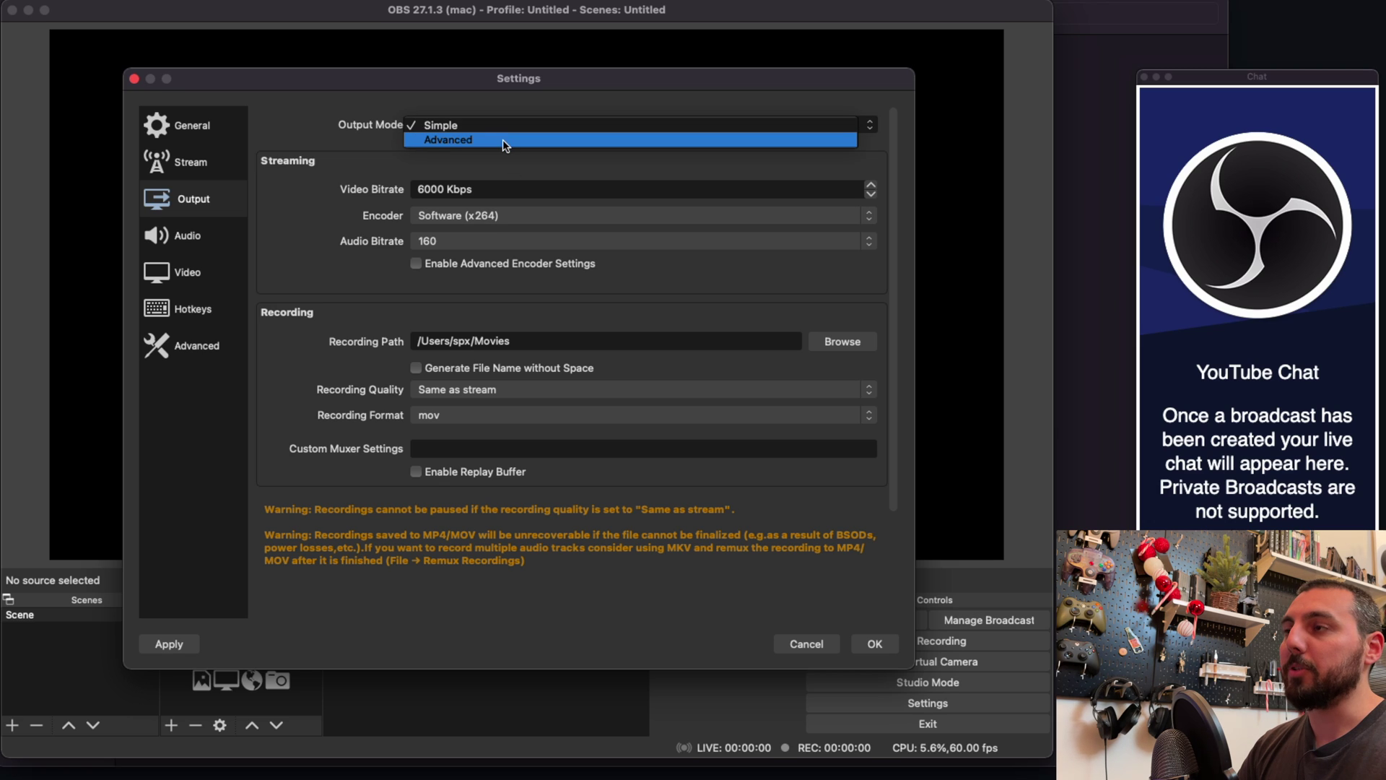
{"action": "left_click", "coordinate": [503, 140]}
{"action": "left_click", "coordinate": [550, 218]}
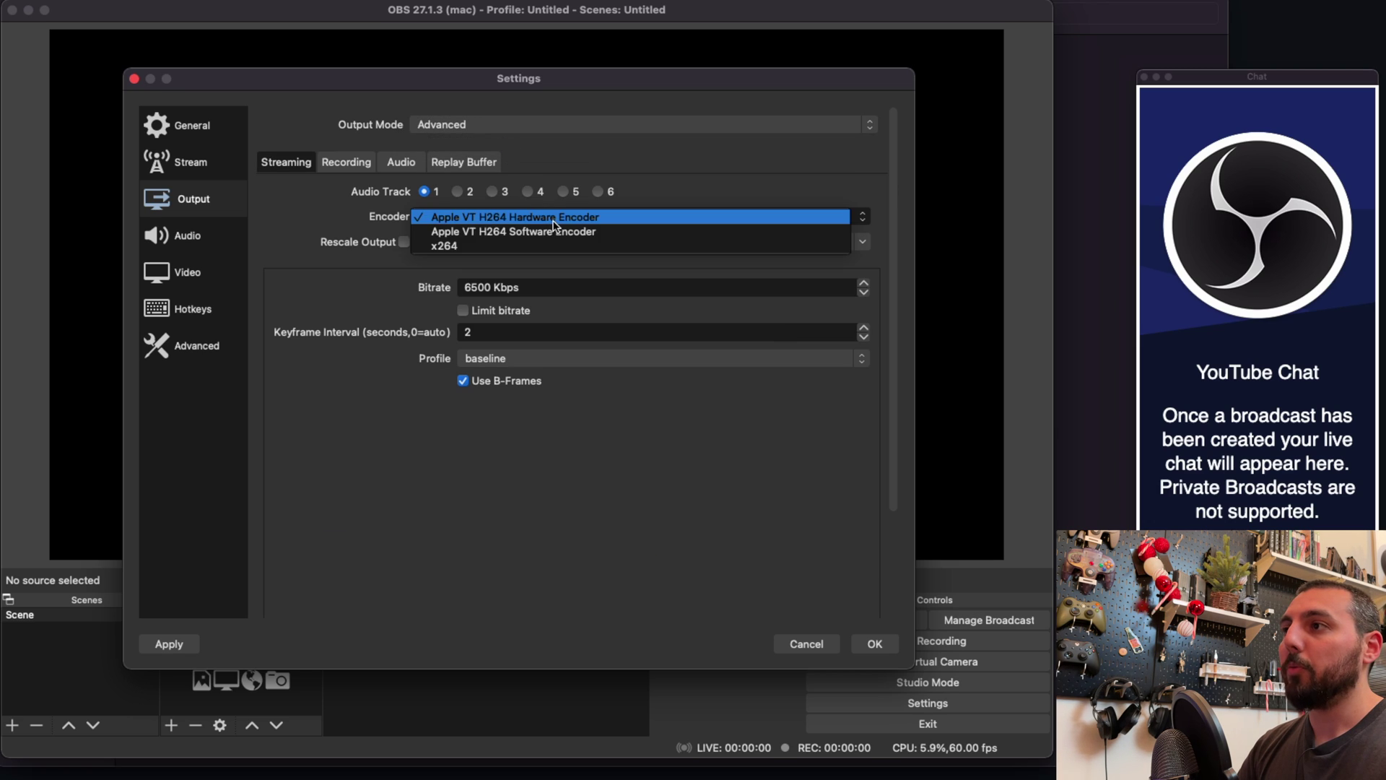
{"action": "left_click", "coordinate": [631, 216]}
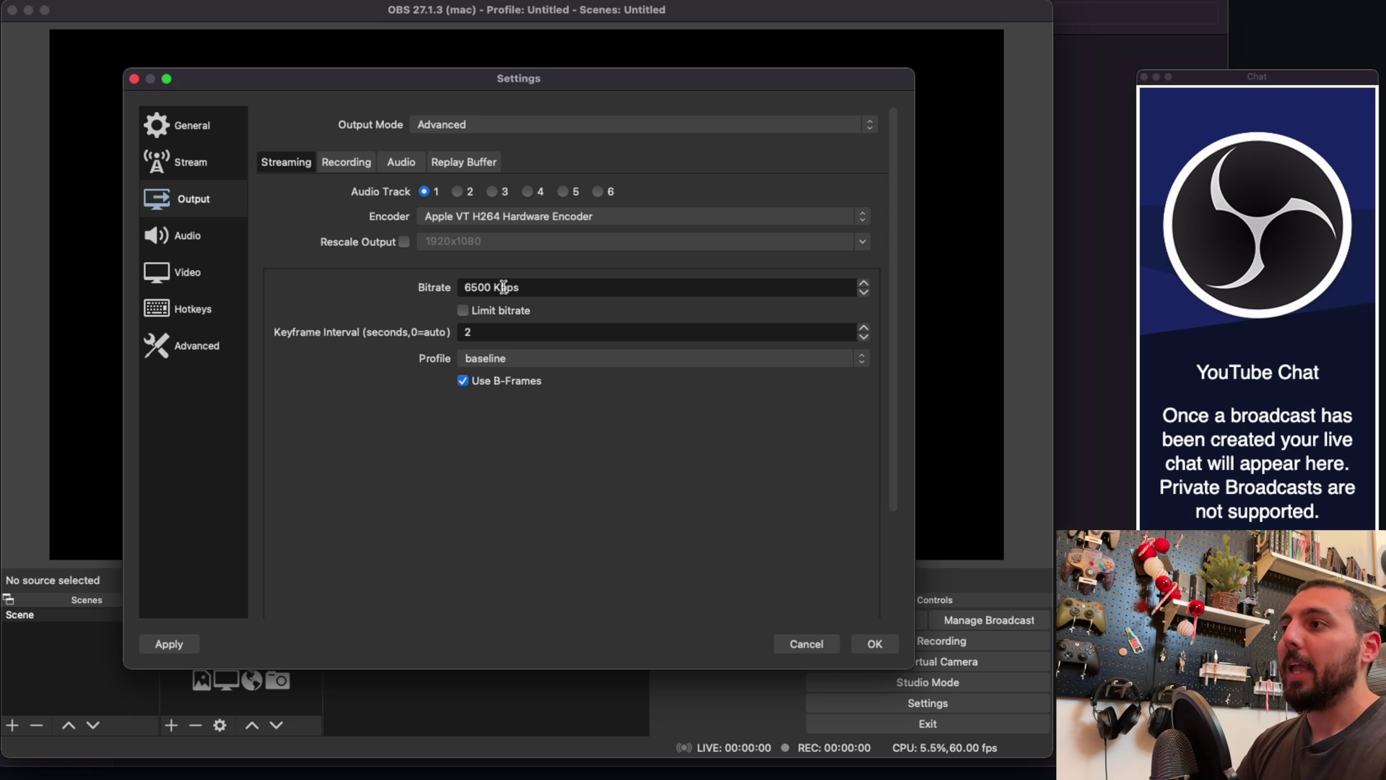
- Set bitrate to 51000 Kbps, keep keyframe interval 2 and baseline profile, and apply
{"action": "left_click_drag", "start_coordinate": [492, 286], "coordinate": [441, 288]}
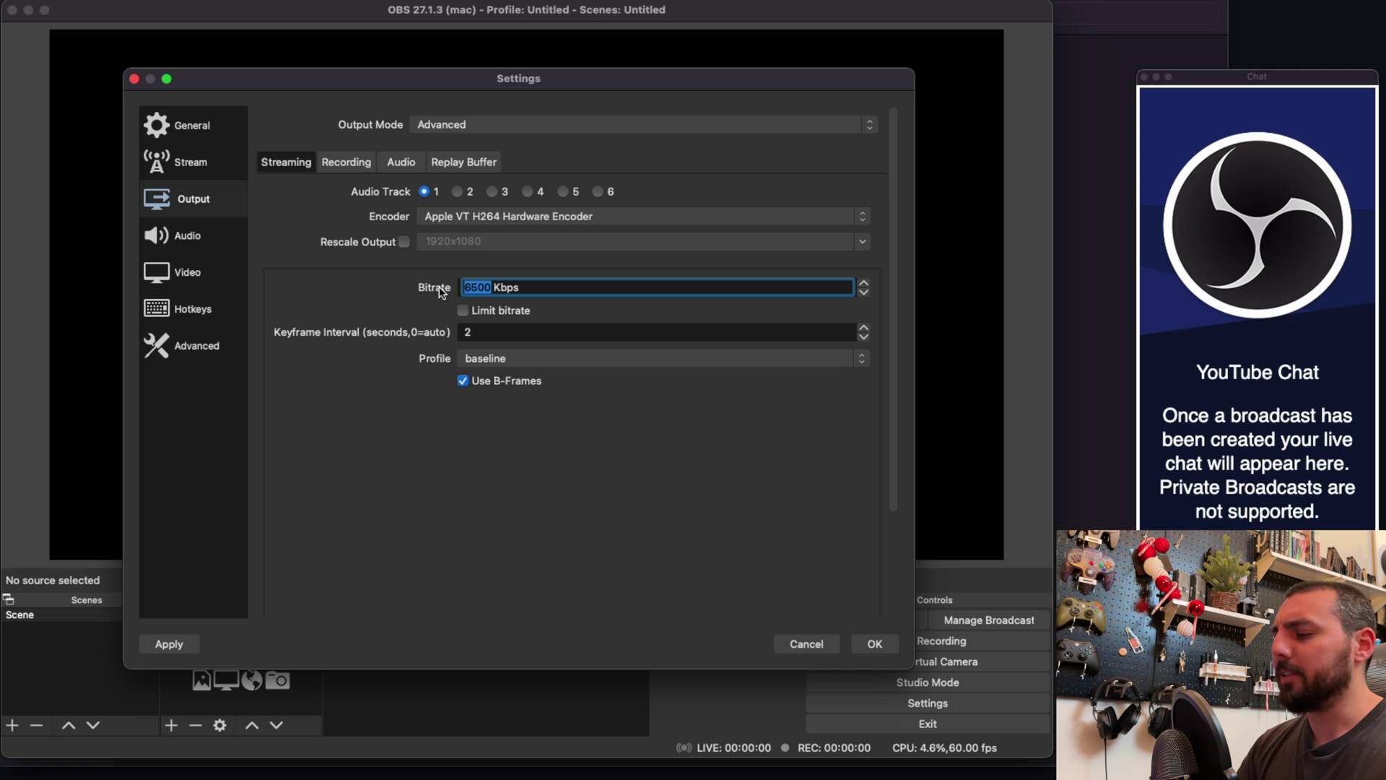
{"action": "type", "text": "51000"}
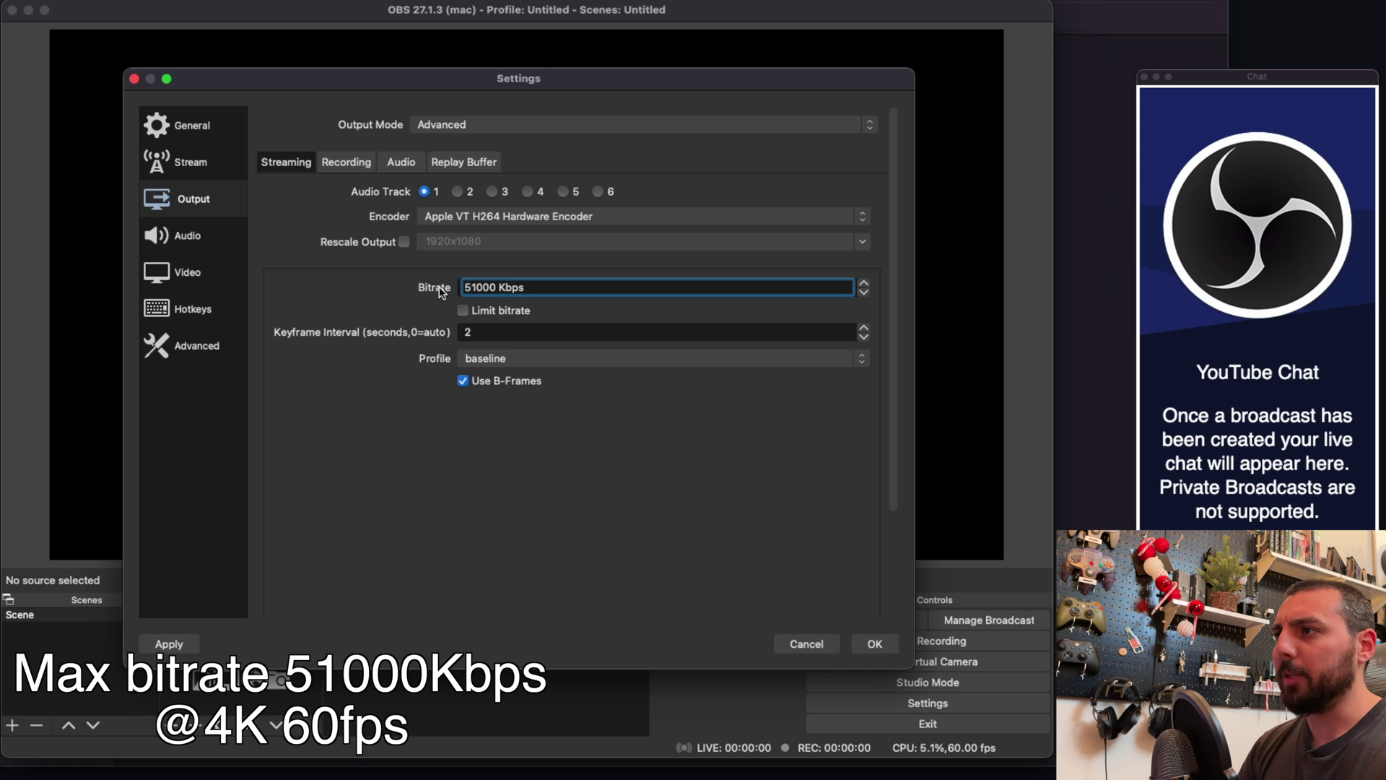
{"action": "left_click", "coordinate": [565, 310]}
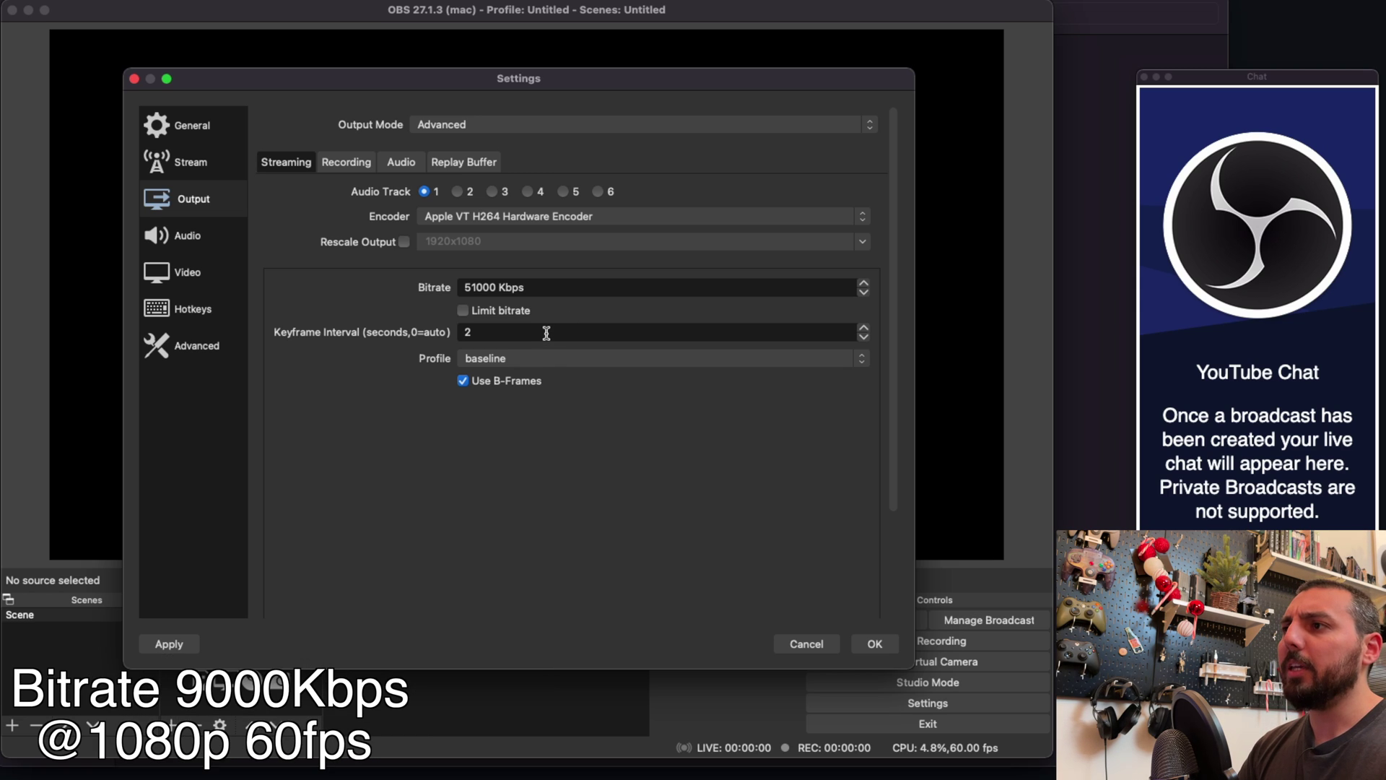
{"action": "left_click", "coordinate": [548, 332]}
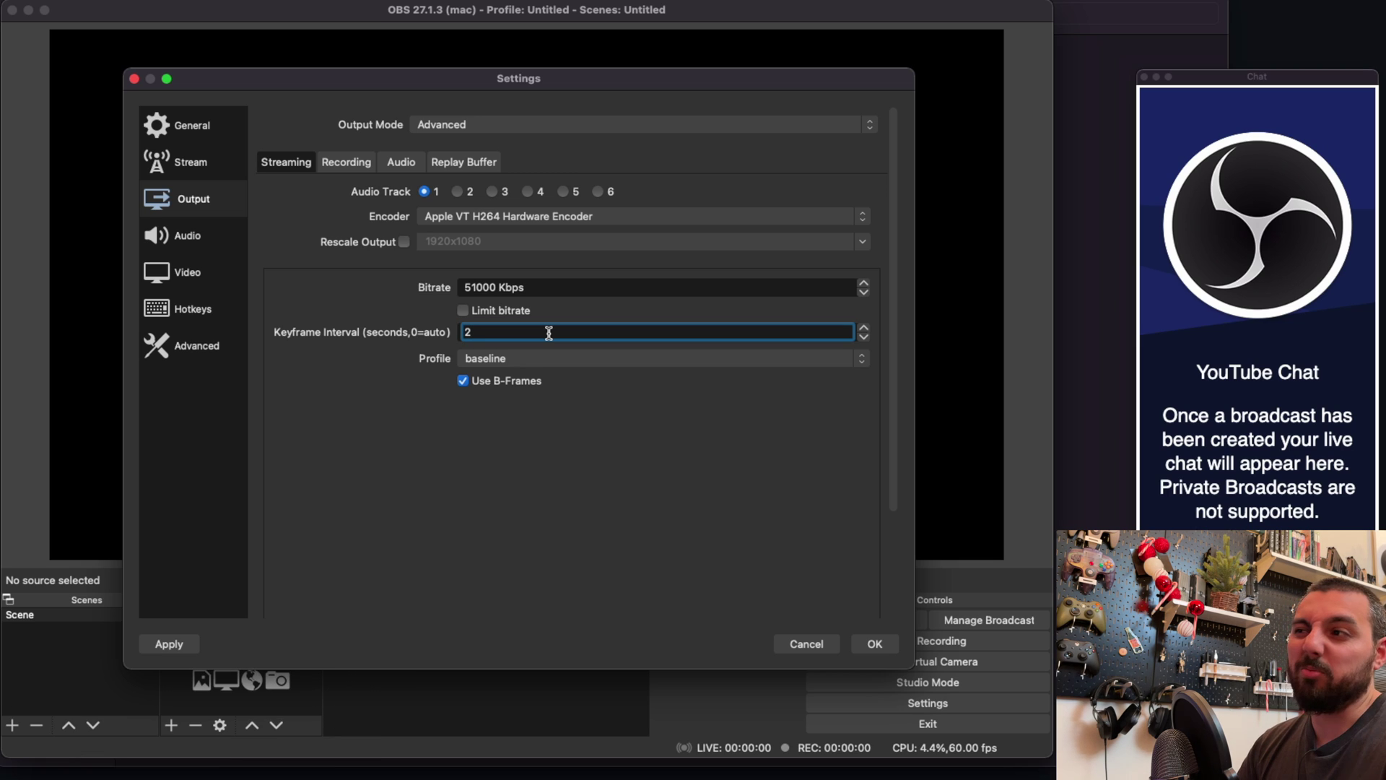
{"action": "left_click", "coordinate": [567, 313]}
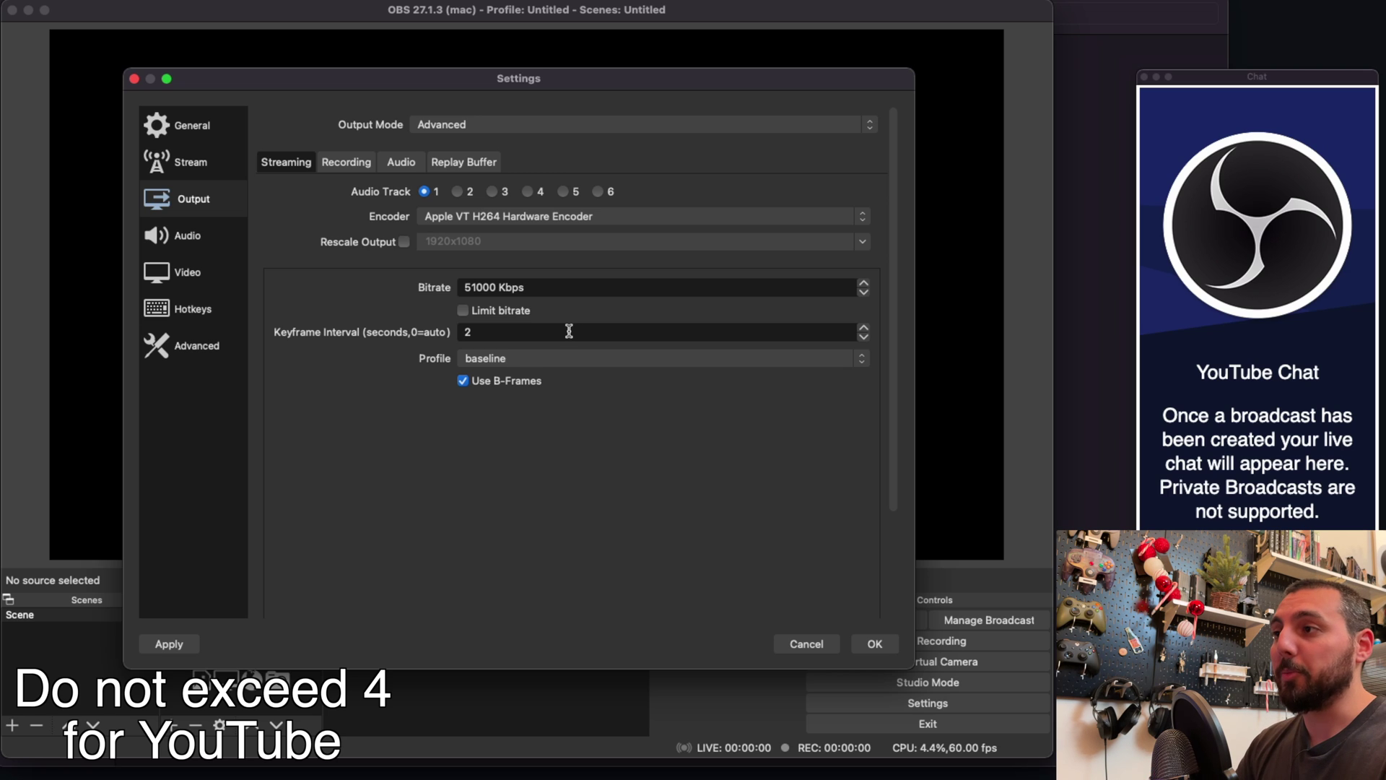
{"action": "left_click", "coordinate": [576, 358]}
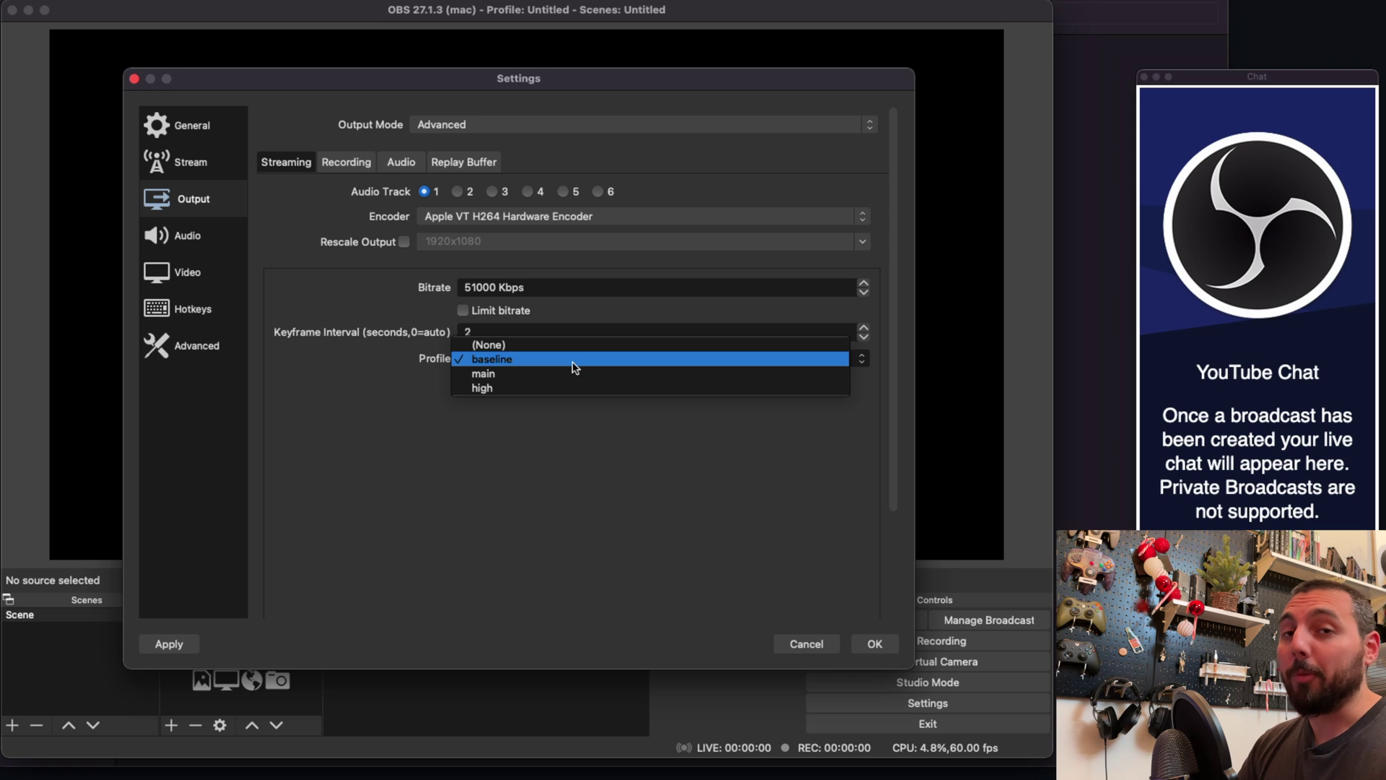
{"action": "left_click", "coordinate": [575, 367]}
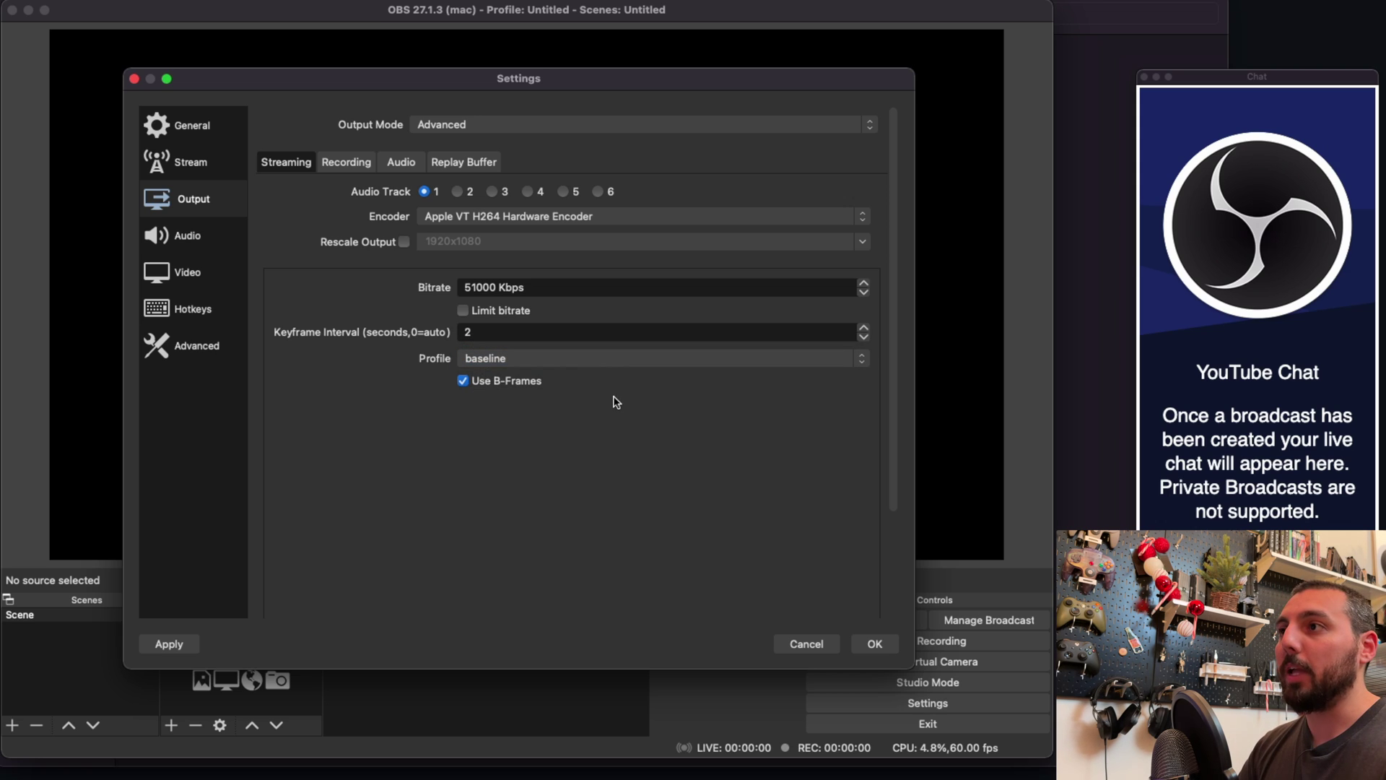
{"action": "left_click", "coordinate": [165, 643]}
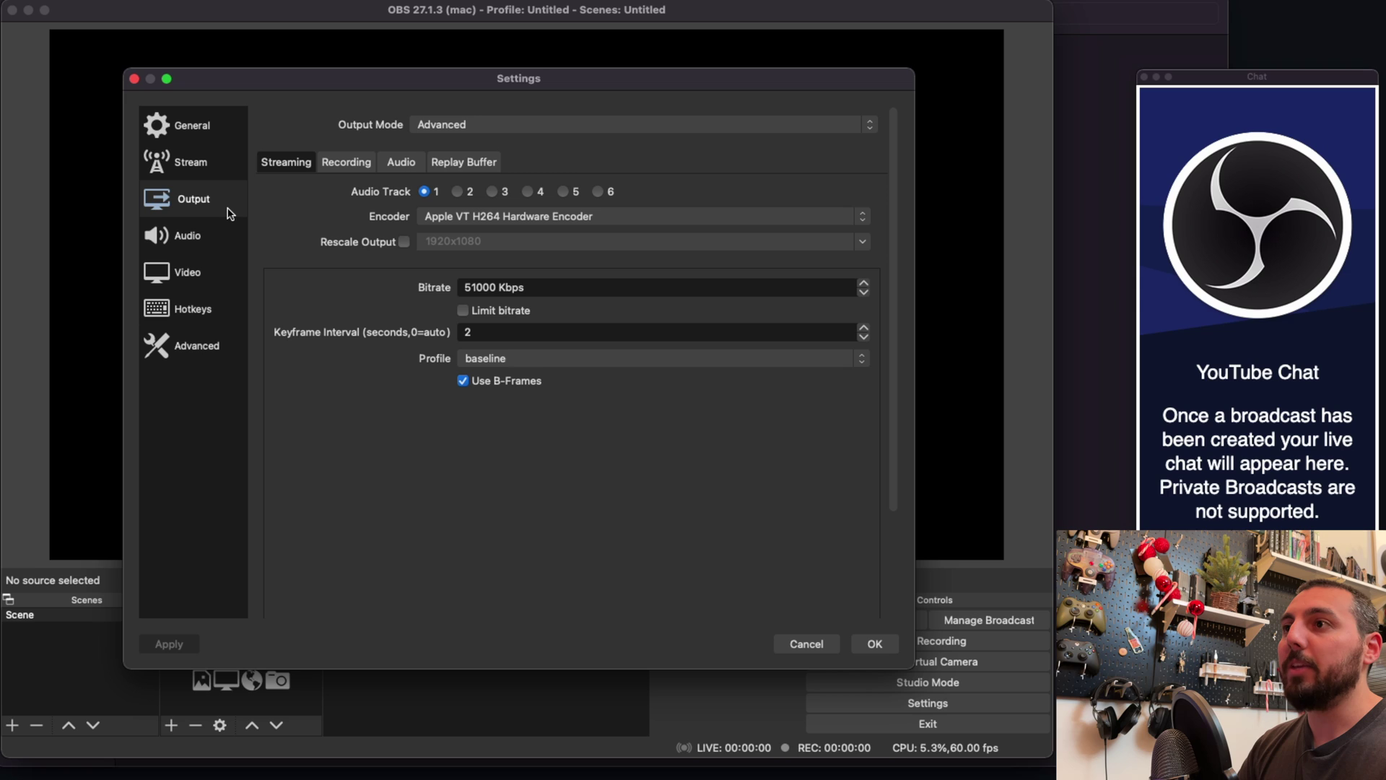
- Keep YouTube - RTMPS with the primary ingest server as the stream service
{"action": "left_click", "coordinate": [208, 174]}
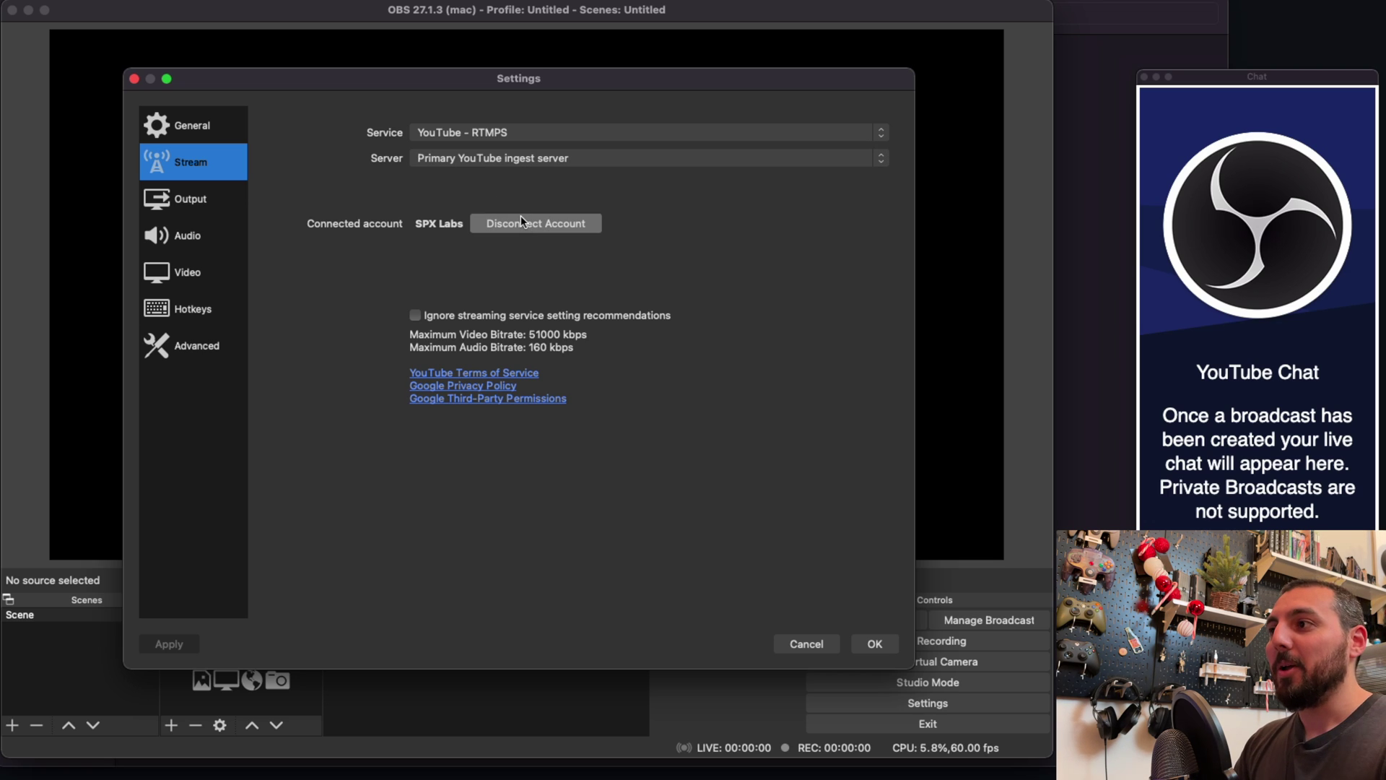
{"action": "left_click", "coordinate": [691, 162]}
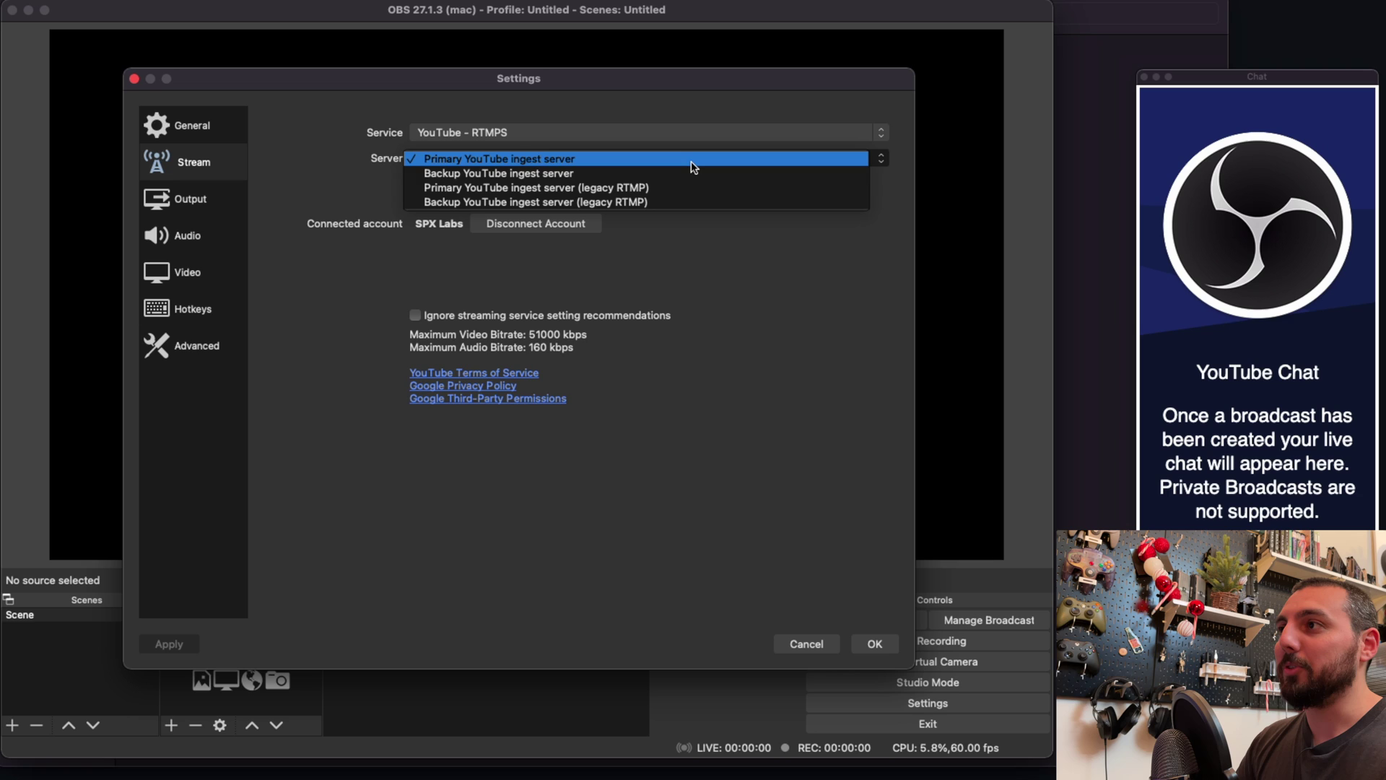
{"action": "left_click", "coordinate": [680, 128]}
{"action": "left_click", "coordinate": [678, 133]}
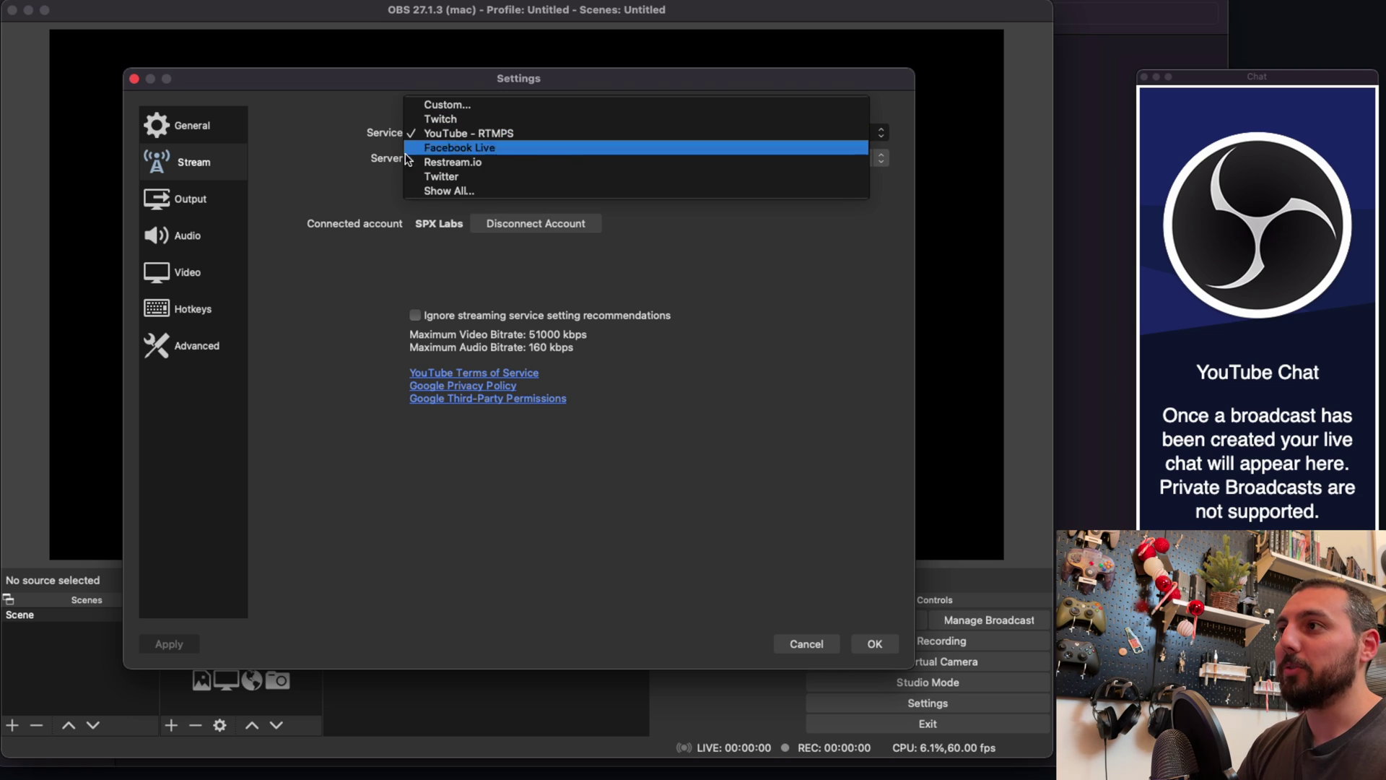
{"action": "left_click", "coordinate": [308, 183]}
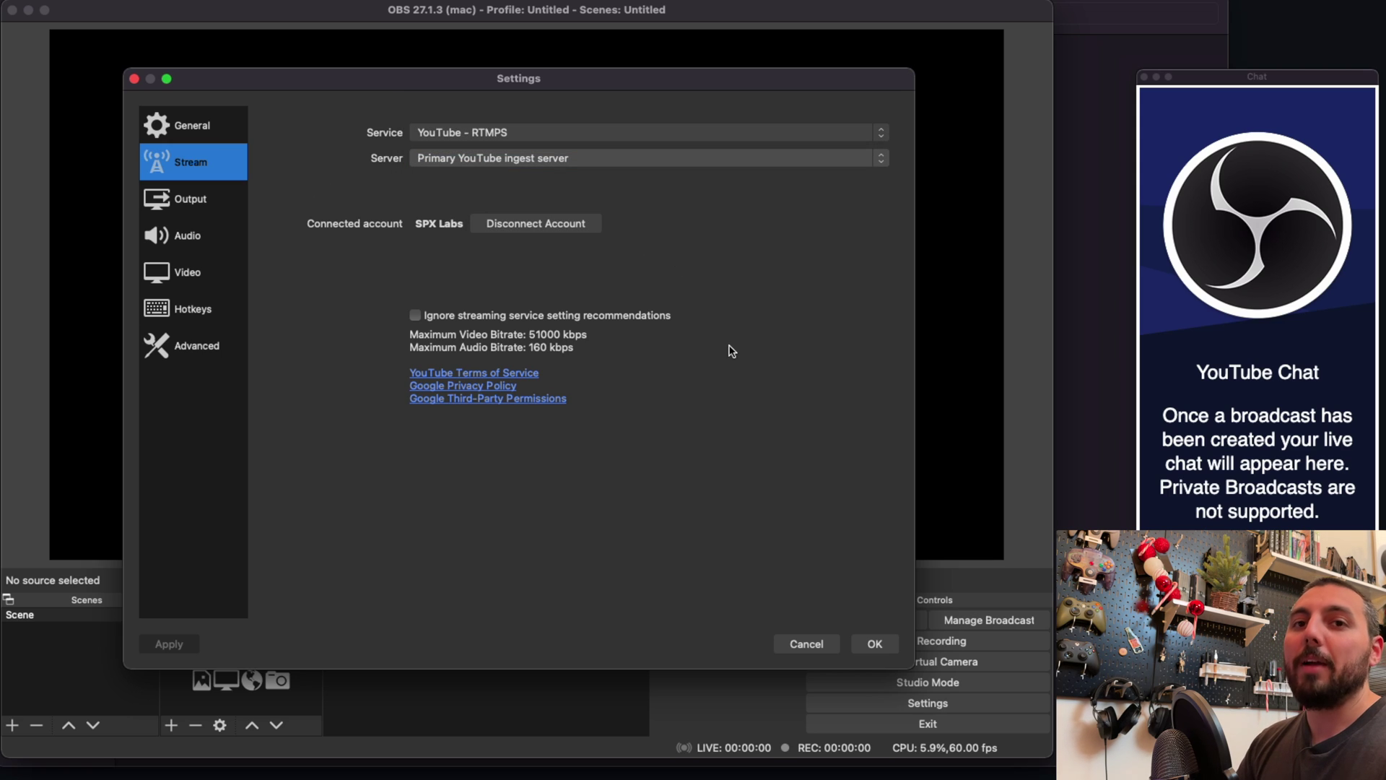
{"action": "left_click", "coordinate": [188, 272]}
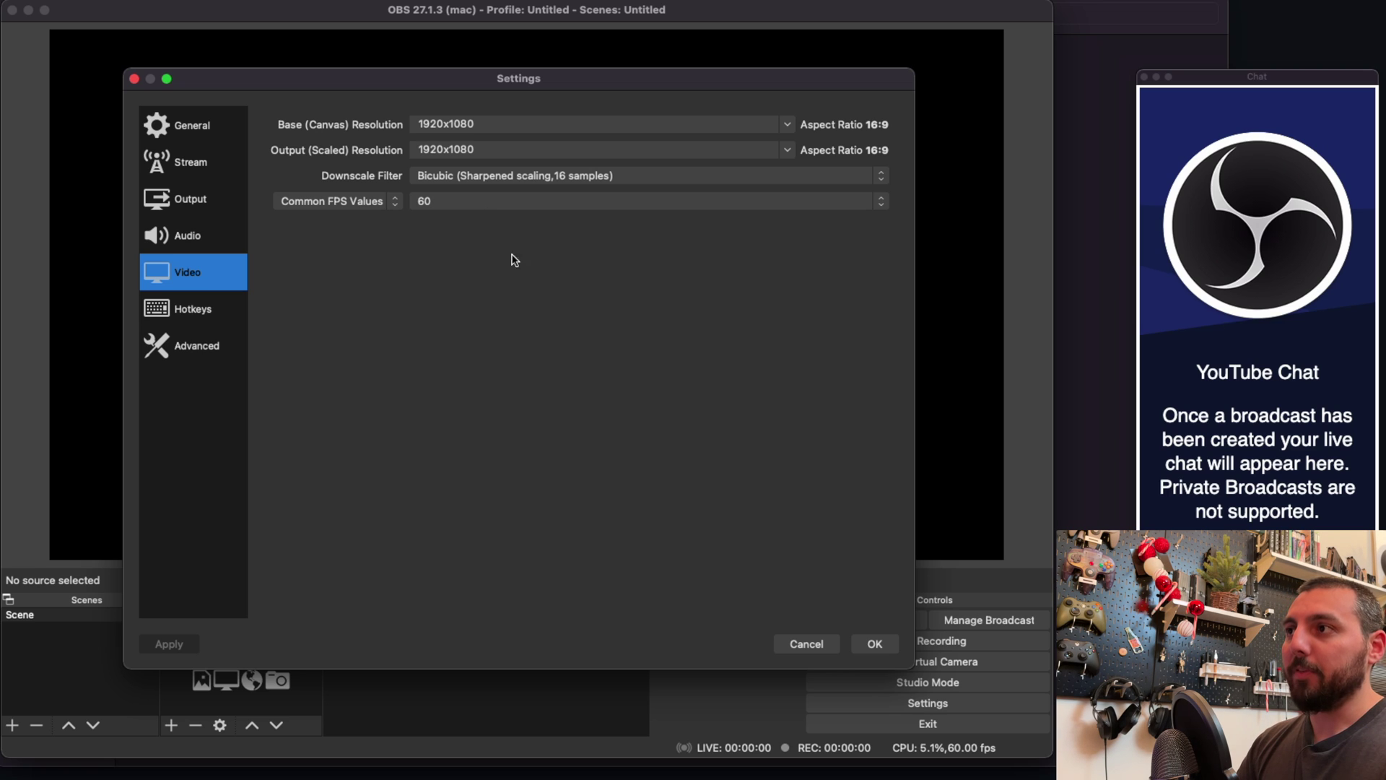
- Close Settings and add an NDI™ Source with its default name to the scene
{"action": "left_click", "coordinate": [874, 643]}
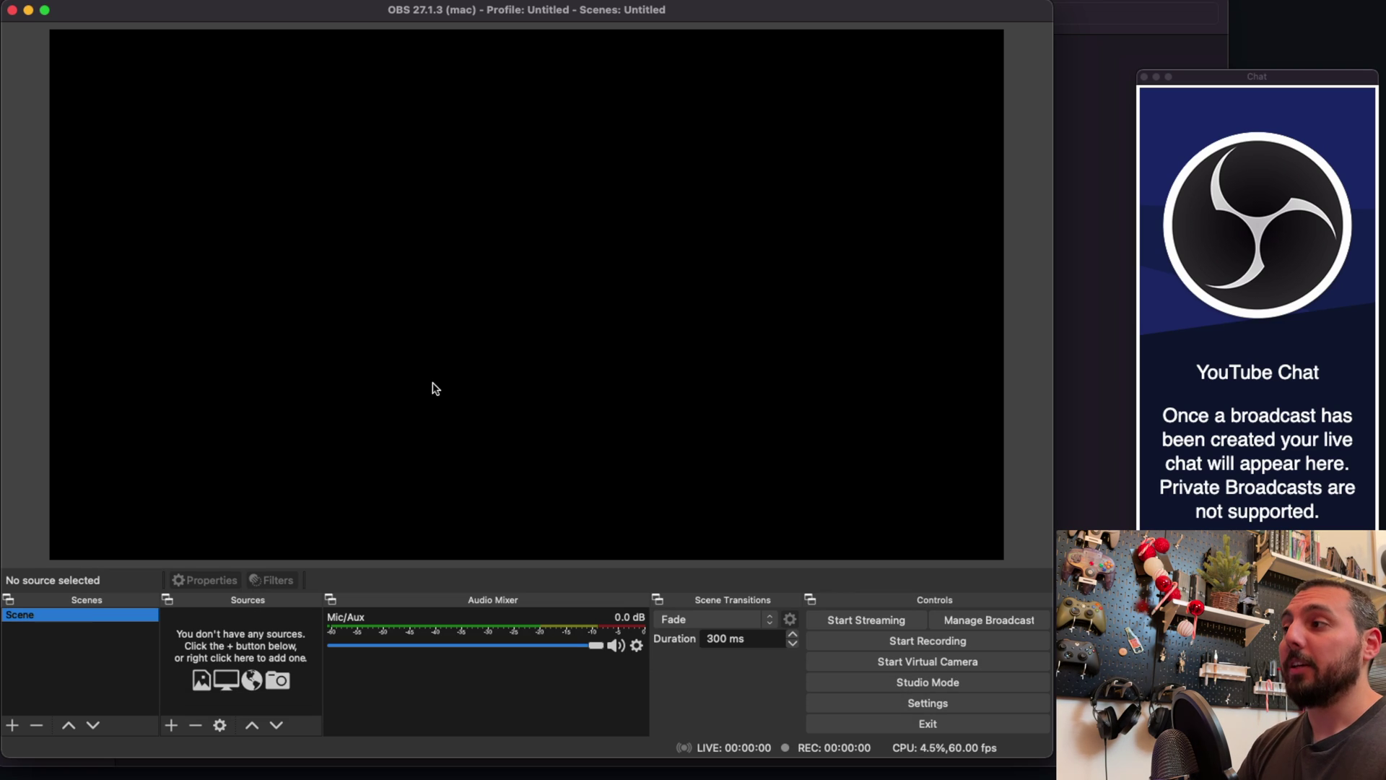
{"action": "left_click", "coordinate": [171, 726]}
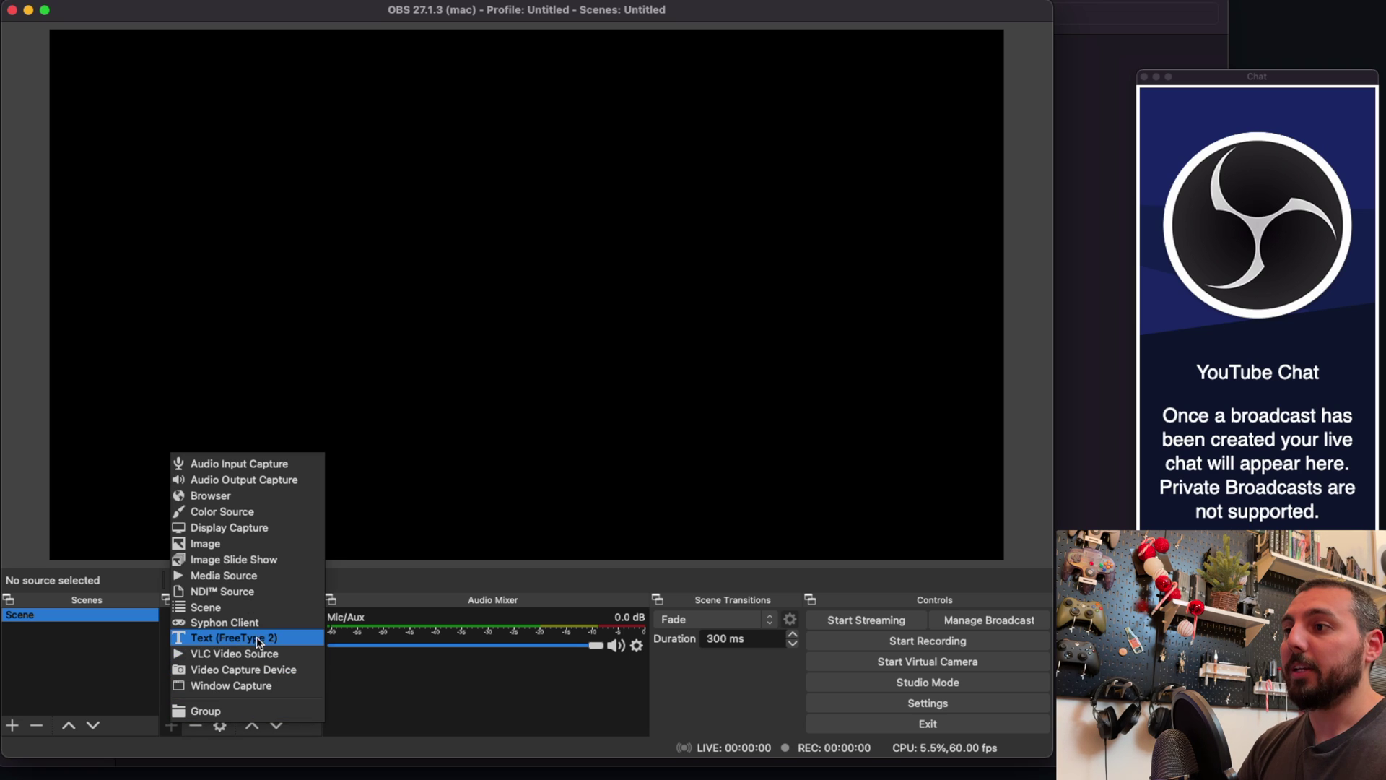
{"action": "left_click", "coordinate": [257, 594]}
{"action": "left_click", "coordinate": [620, 475]}
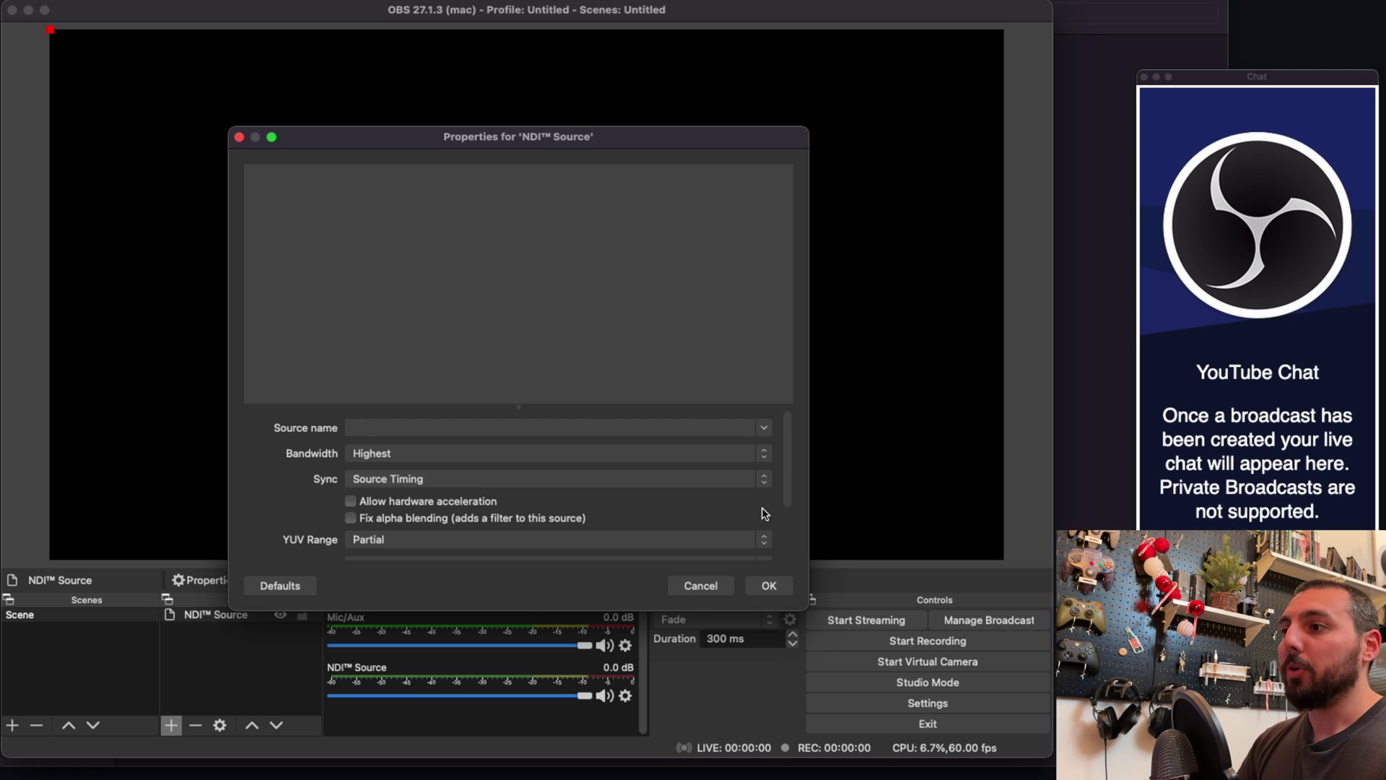
{"action": "left_click", "coordinate": [768, 585]}
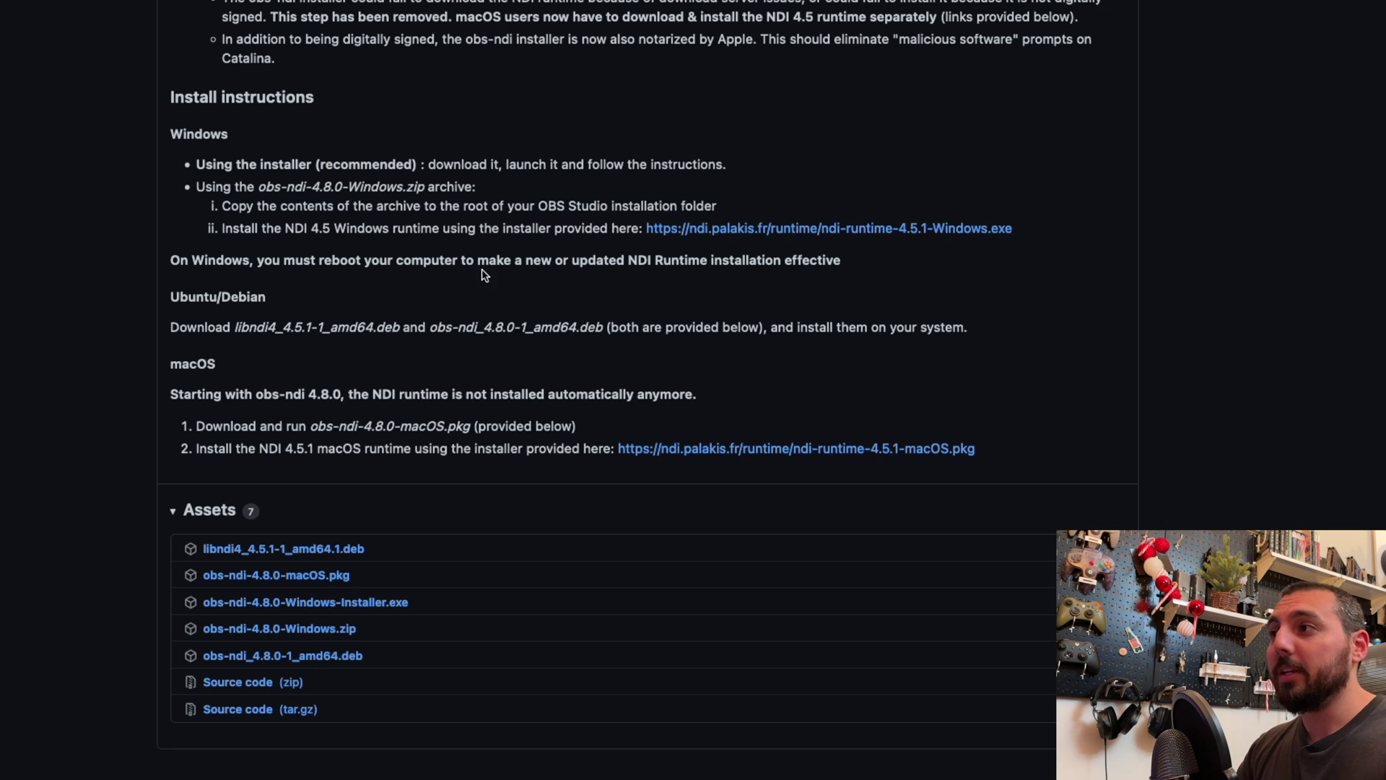
- Read the obs-ndi Windows install instructions: recommended installer, OBS folder, archive copy and runtime steps
{"action": "triple_click", "coordinate": [196, 164]}
{"action": "left_click_drag", "start_coordinate": [254, 180], "coordinate": [595, 224]}
{"action": "left_click", "coordinate": [336, 186]}
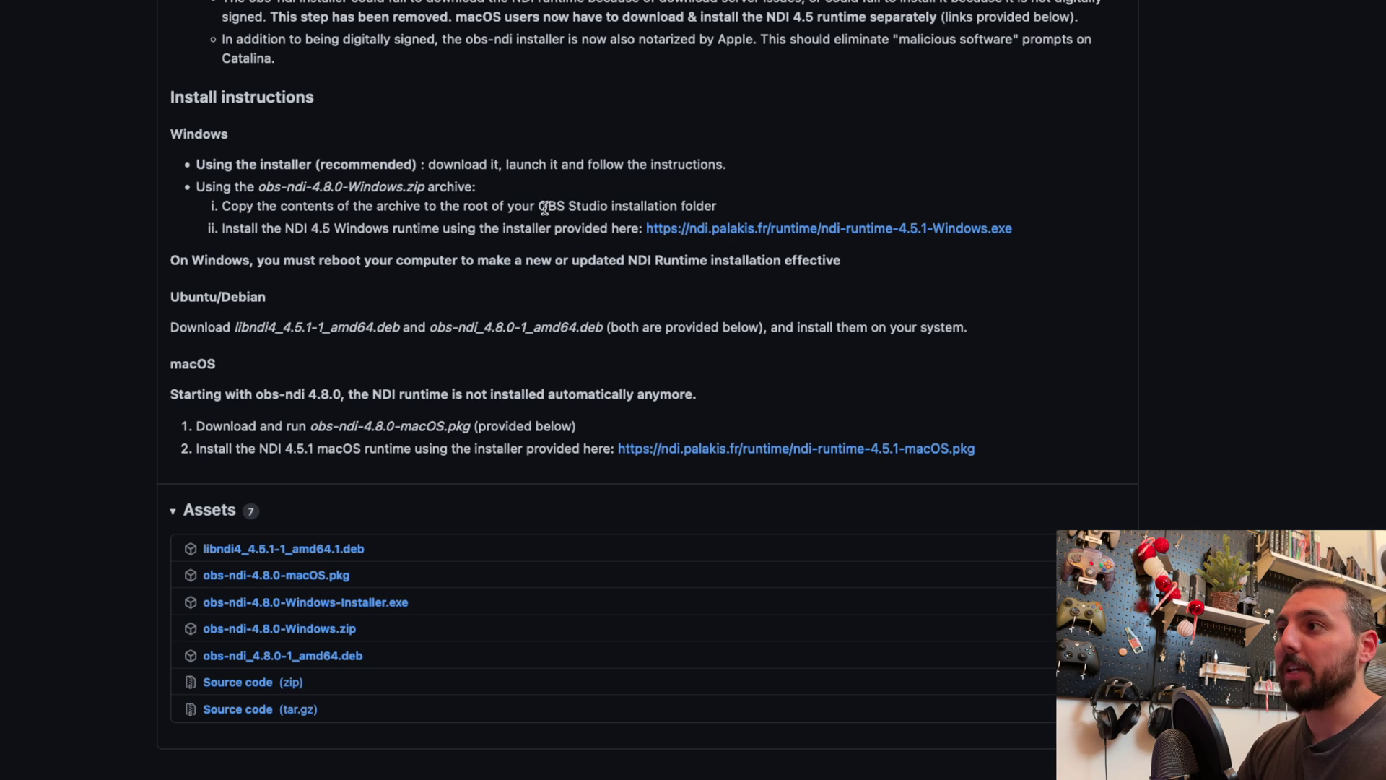
{"action": "left_click_drag", "start_coordinate": [547, 207], "coordinate": [675, 208]}
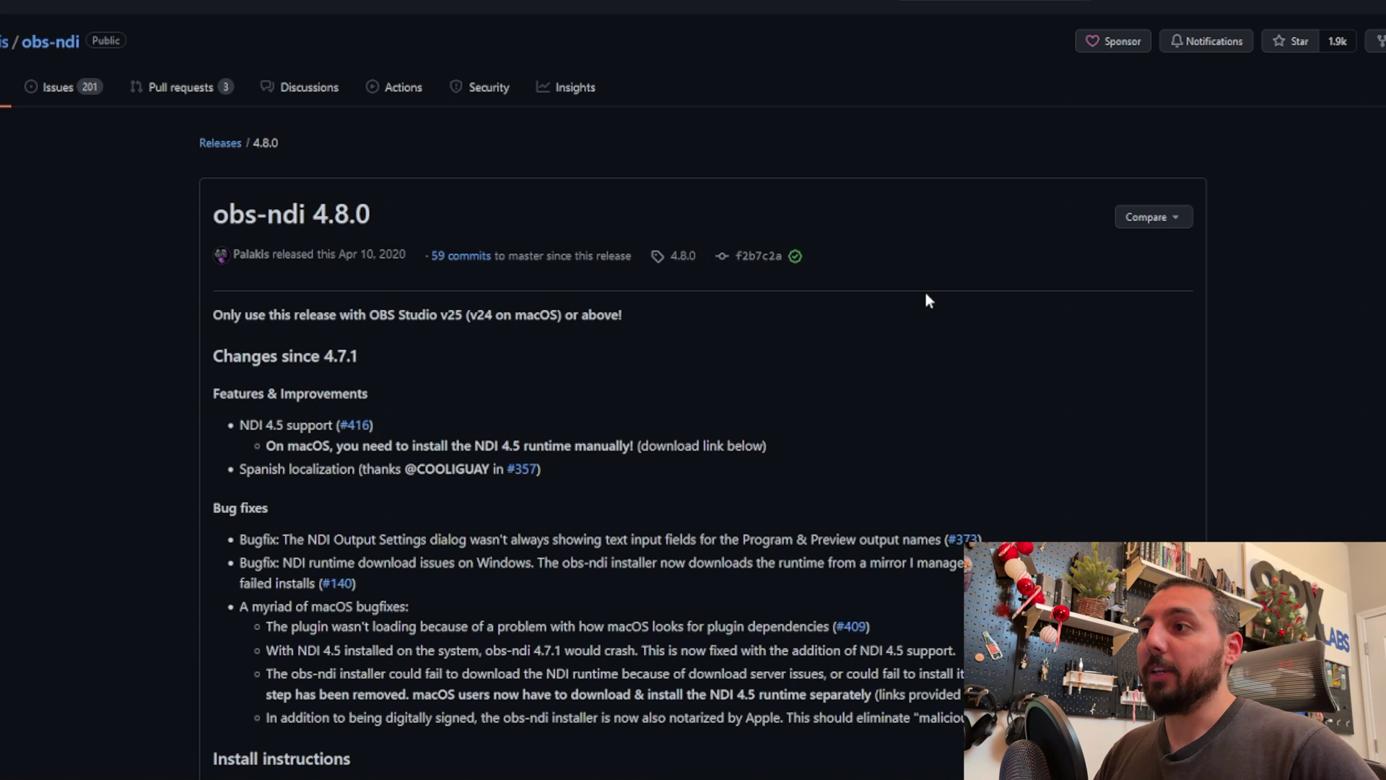
{"action": "scroll", "coordinate": [954, 288], "scroll_direction": "down", "scroll_amount": 3}
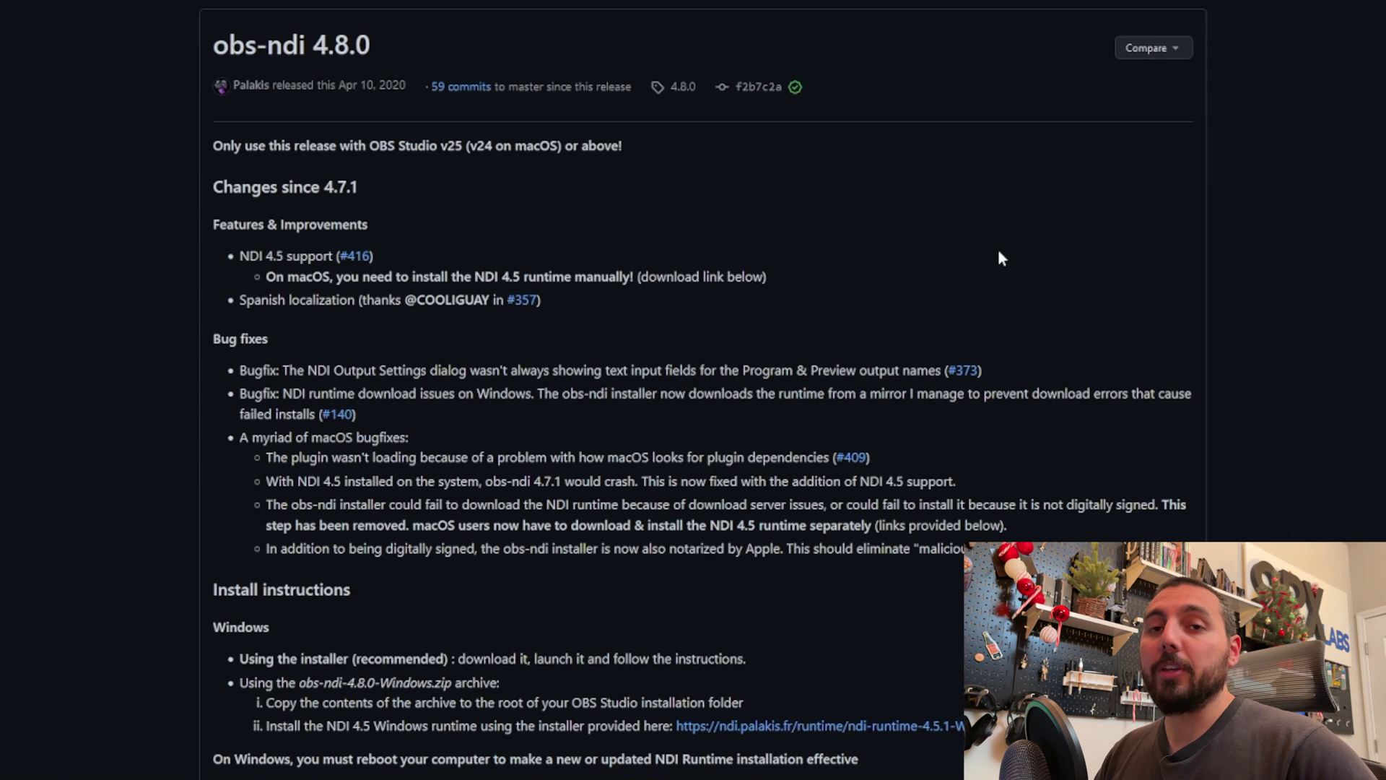
{"action": "scroll", "coordinate": [1002, 256], "scroll_direction": "down", "scroll_amount": 6}
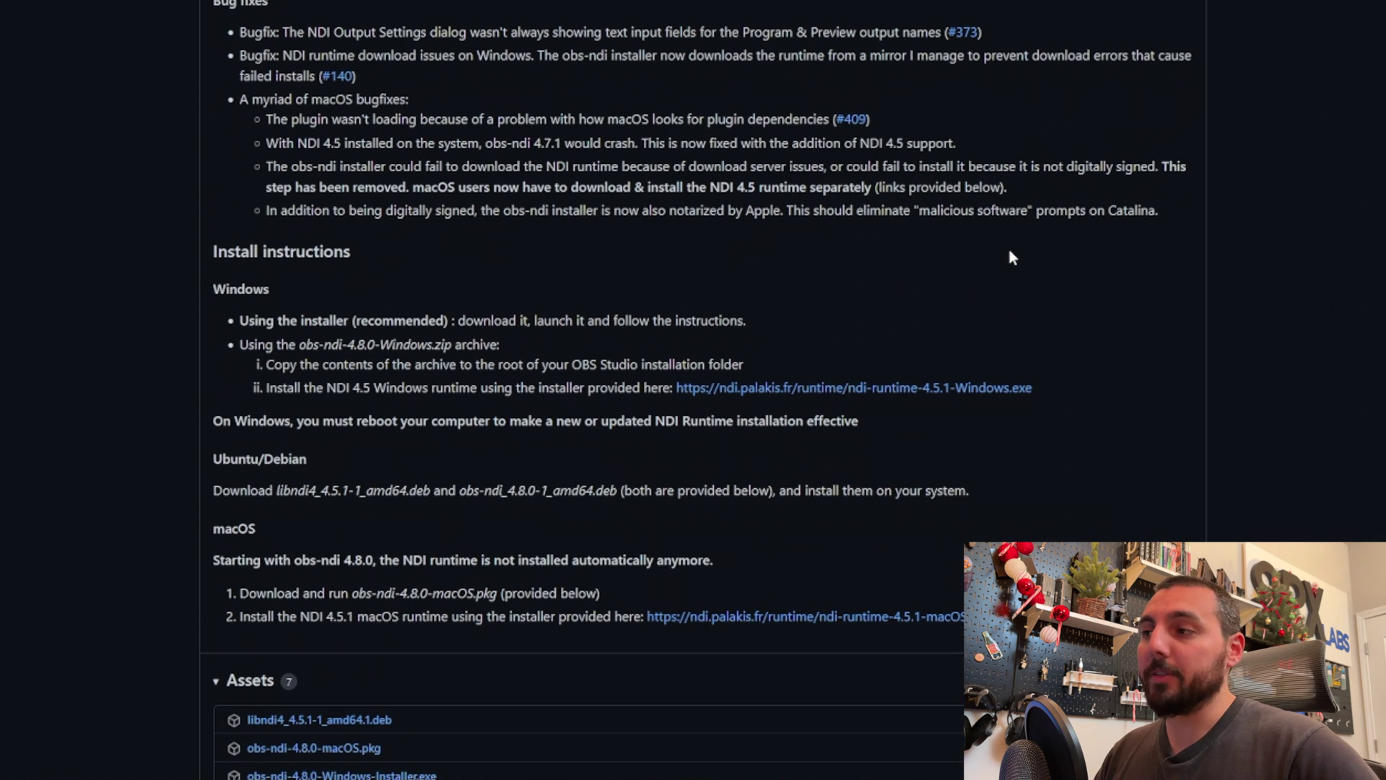
{"action": "scroll", "coordinate": [1012, 257], "scroll_direction": "down", "scroll_amount": 2}
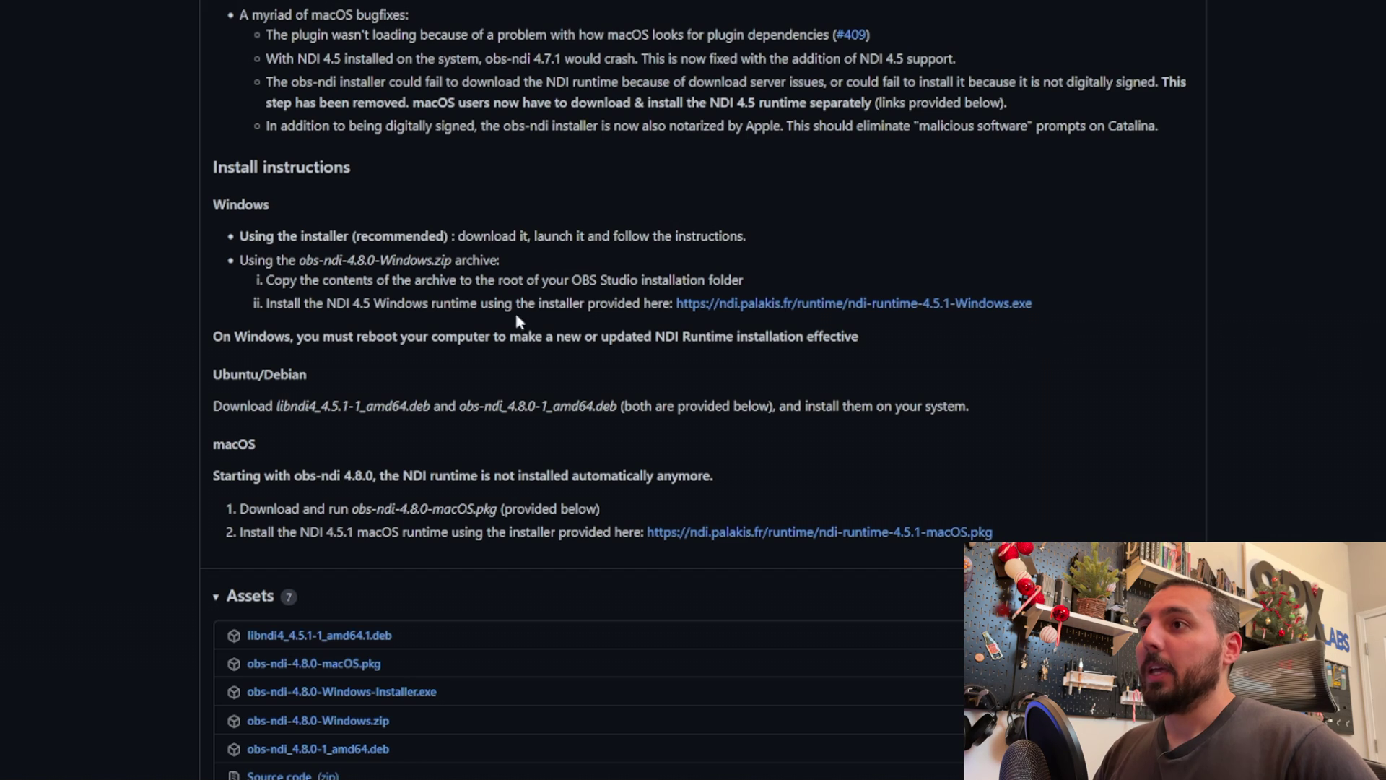
{"action": "left_click_drag", "start_coordinate": [265, 280], "coordinate": [583, 280]}
{"action": "left_click", "coordinate": [586, 280]}
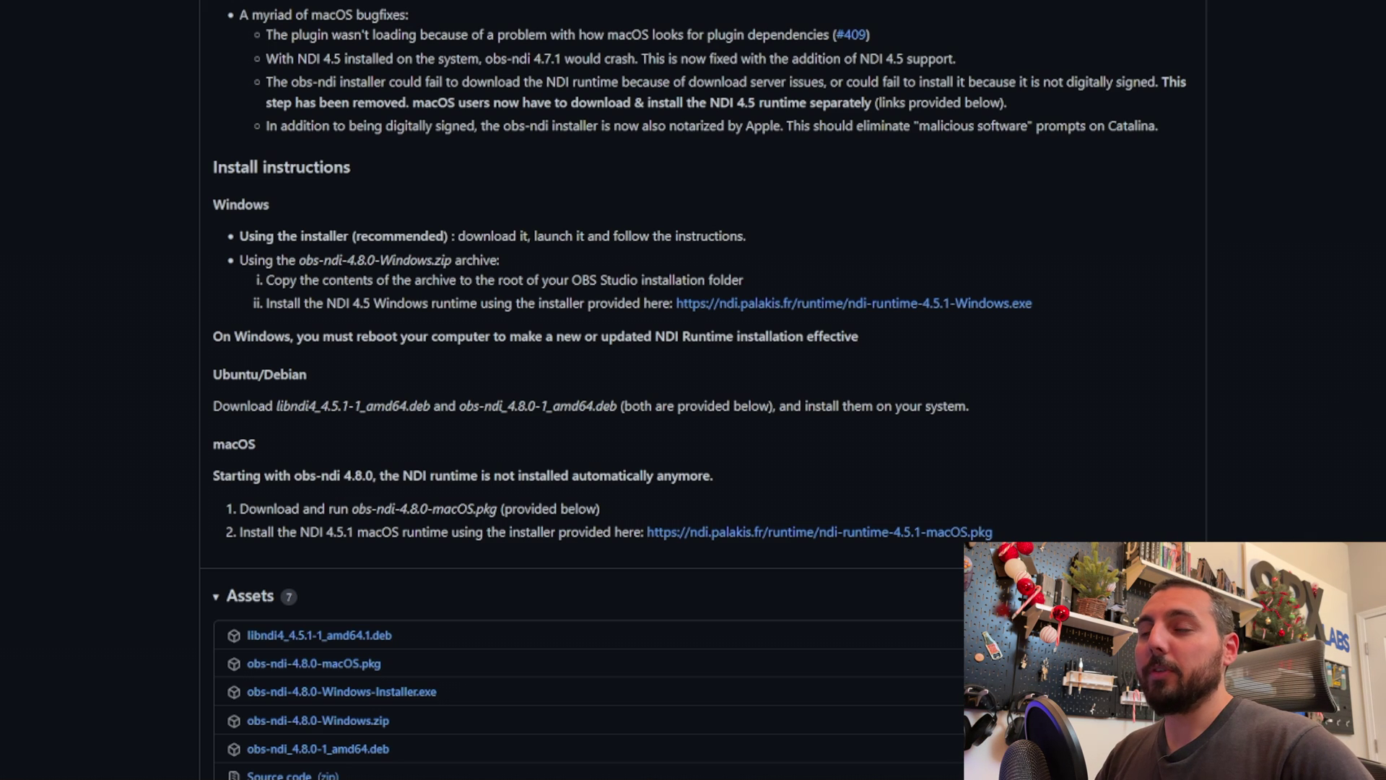
{"action": "left_click_drag", "start_coordinate": [281, 237], "coordinate": [570, 320]}
{"action": "left_click", "coordinate": [571, 320]}
- Download obs-ndi-4.8.0-Windows-Installer.exe from the release assets and save it to disk
{"action": "scroll", "coordinate": [601, 305], "scroll_direction": "down", "scroll_amount": 2}
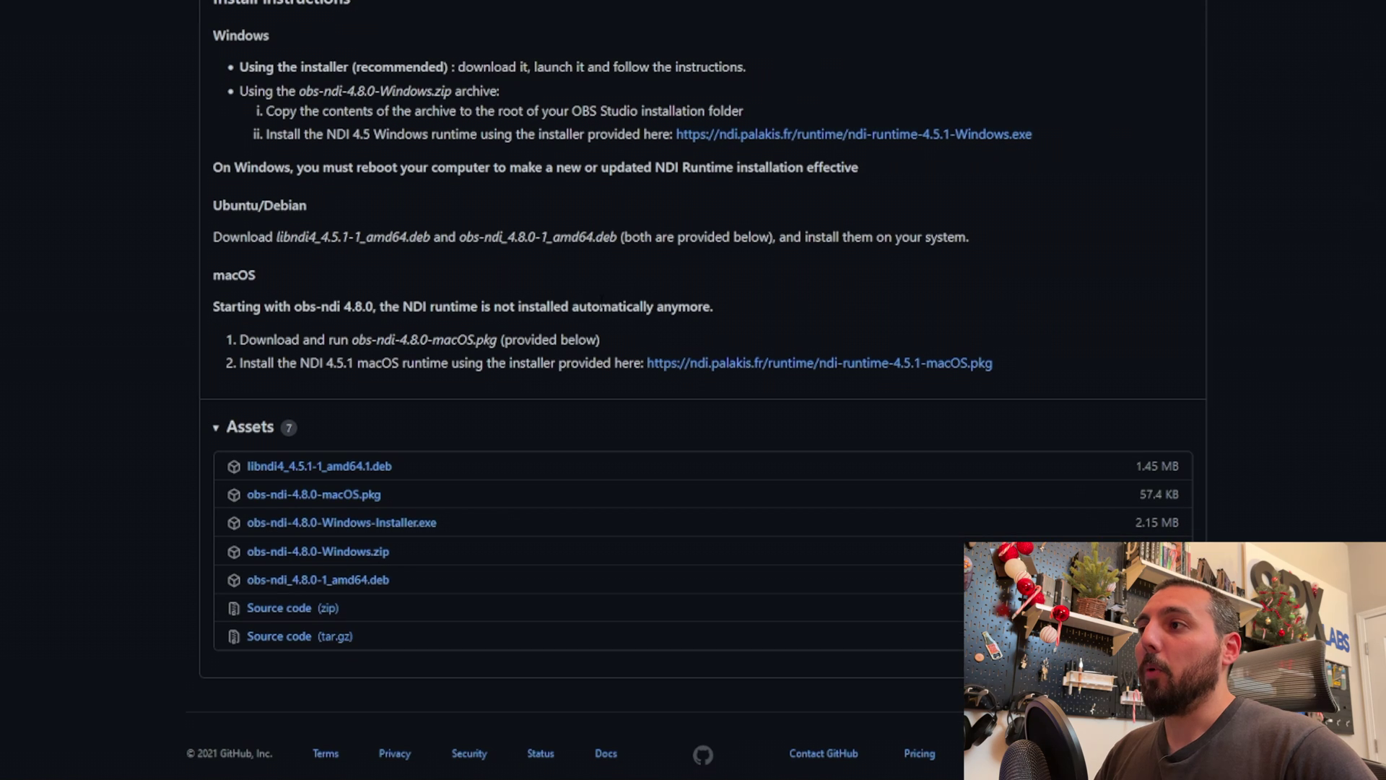
{"action": "left_click", "coordinate": [361, 528]}
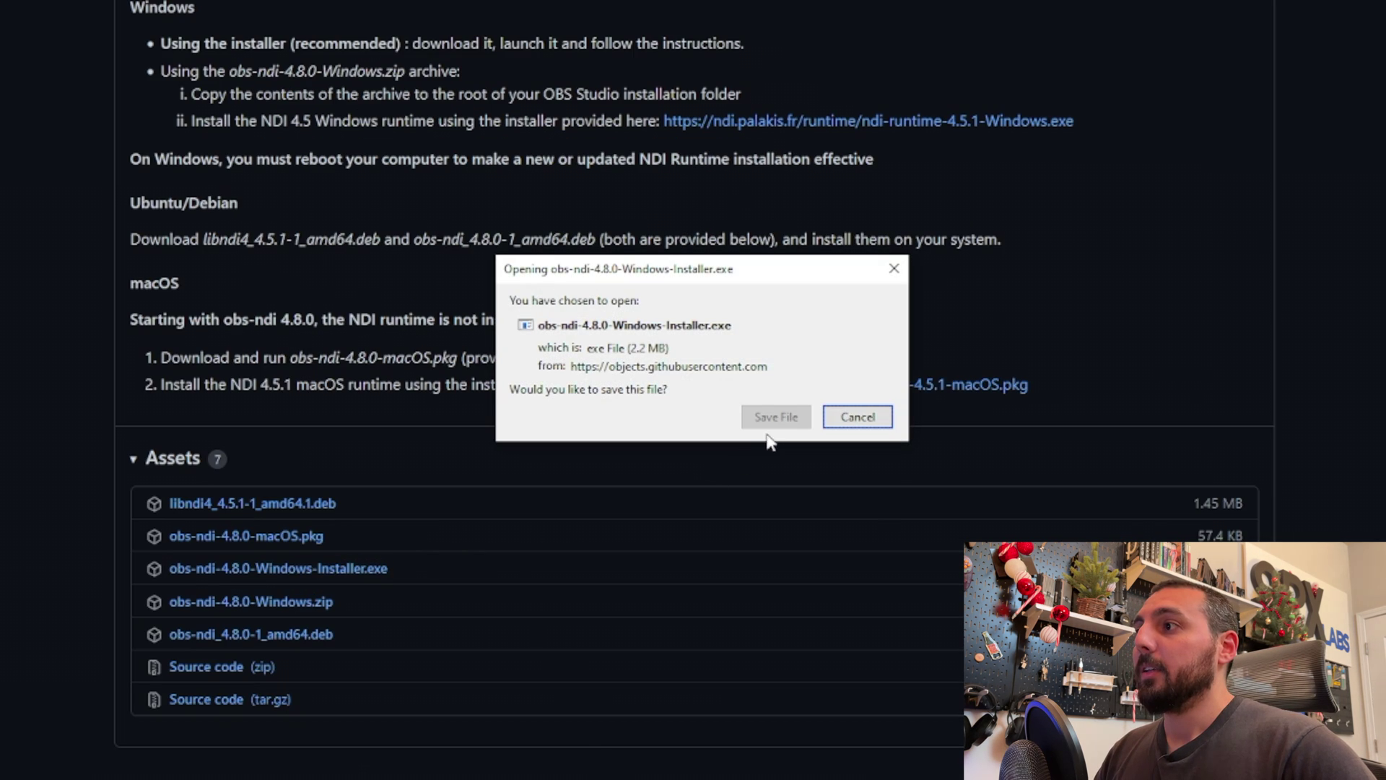
{"action": "left_click", "coordinate": [787, 425]}
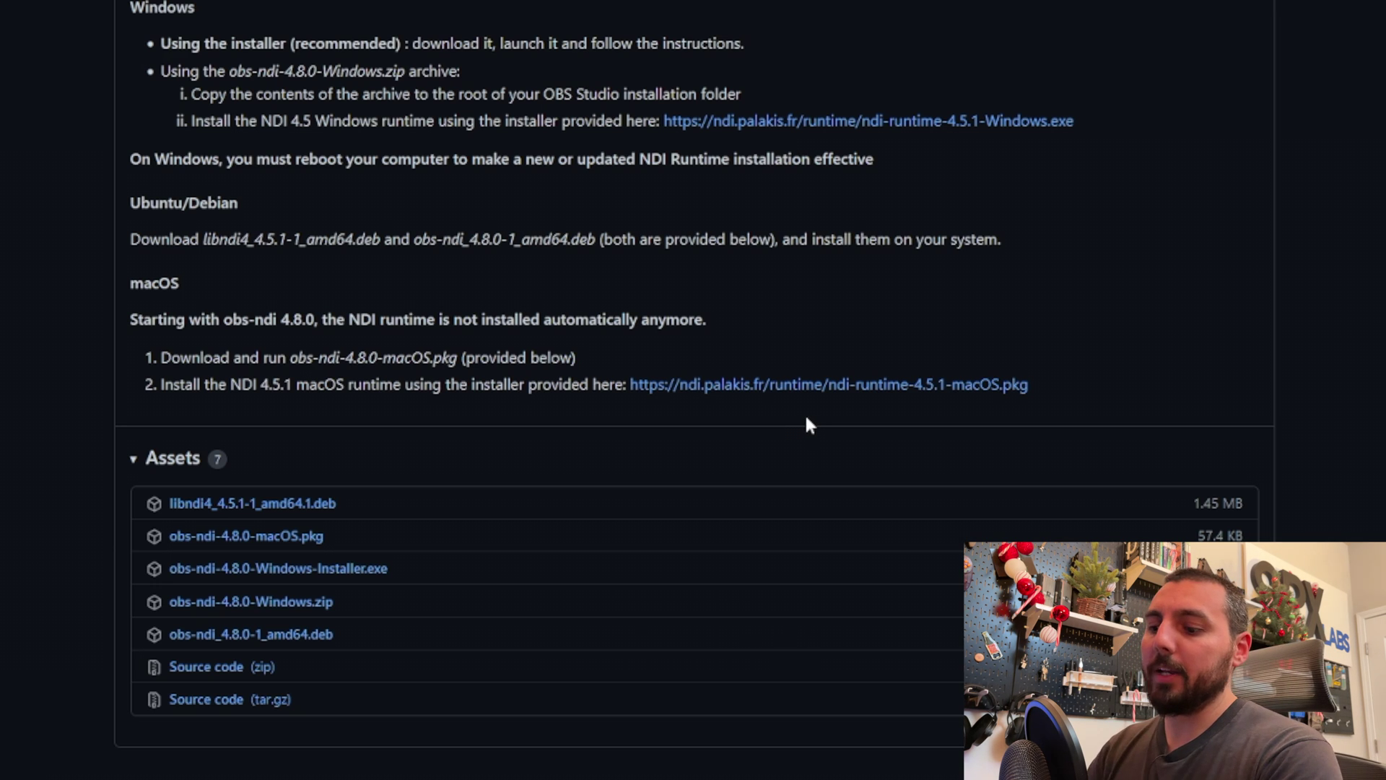
- Launch obs-ndi-4.8.0-Windows-Installer.exe from the Downloads folder
{"action": "key", "text": "super+e"}
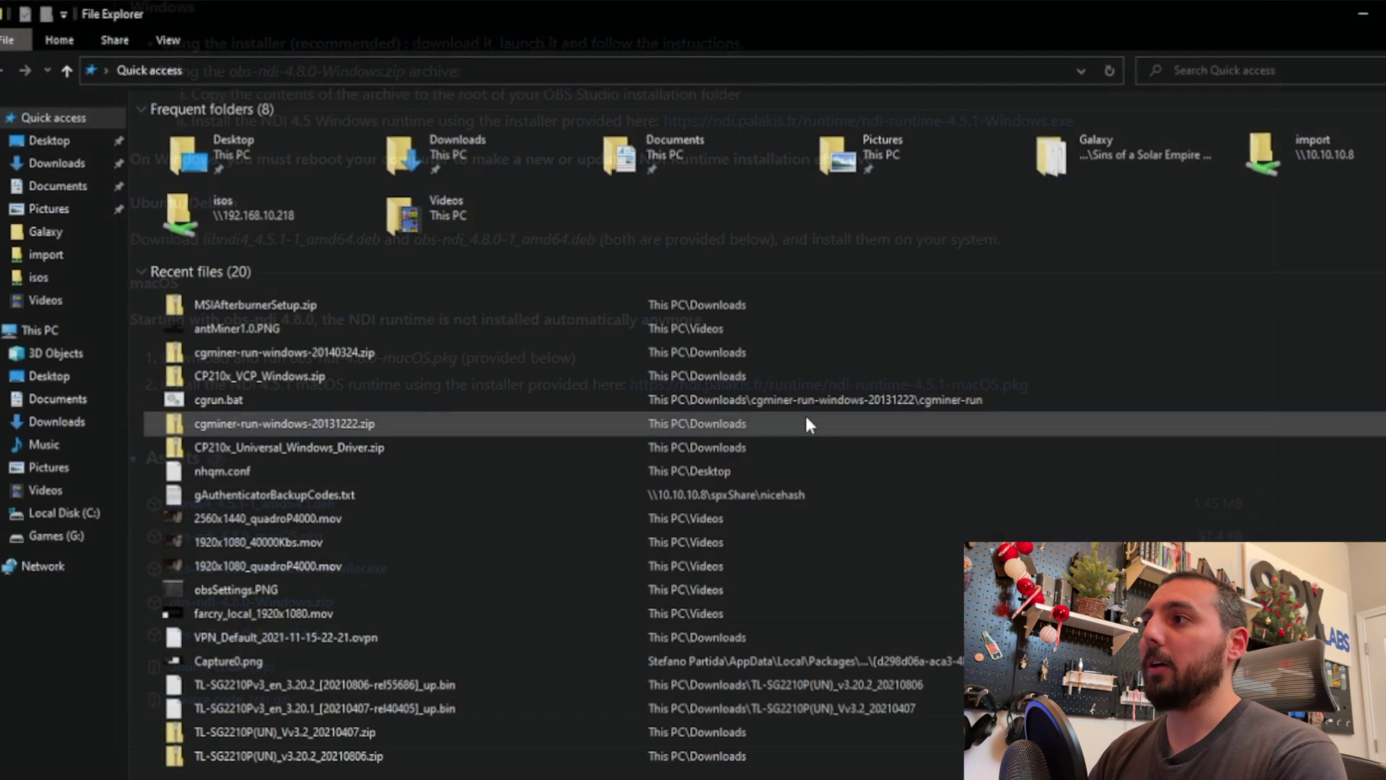
{"action": "left_click", "coordinate": [54, 162]}
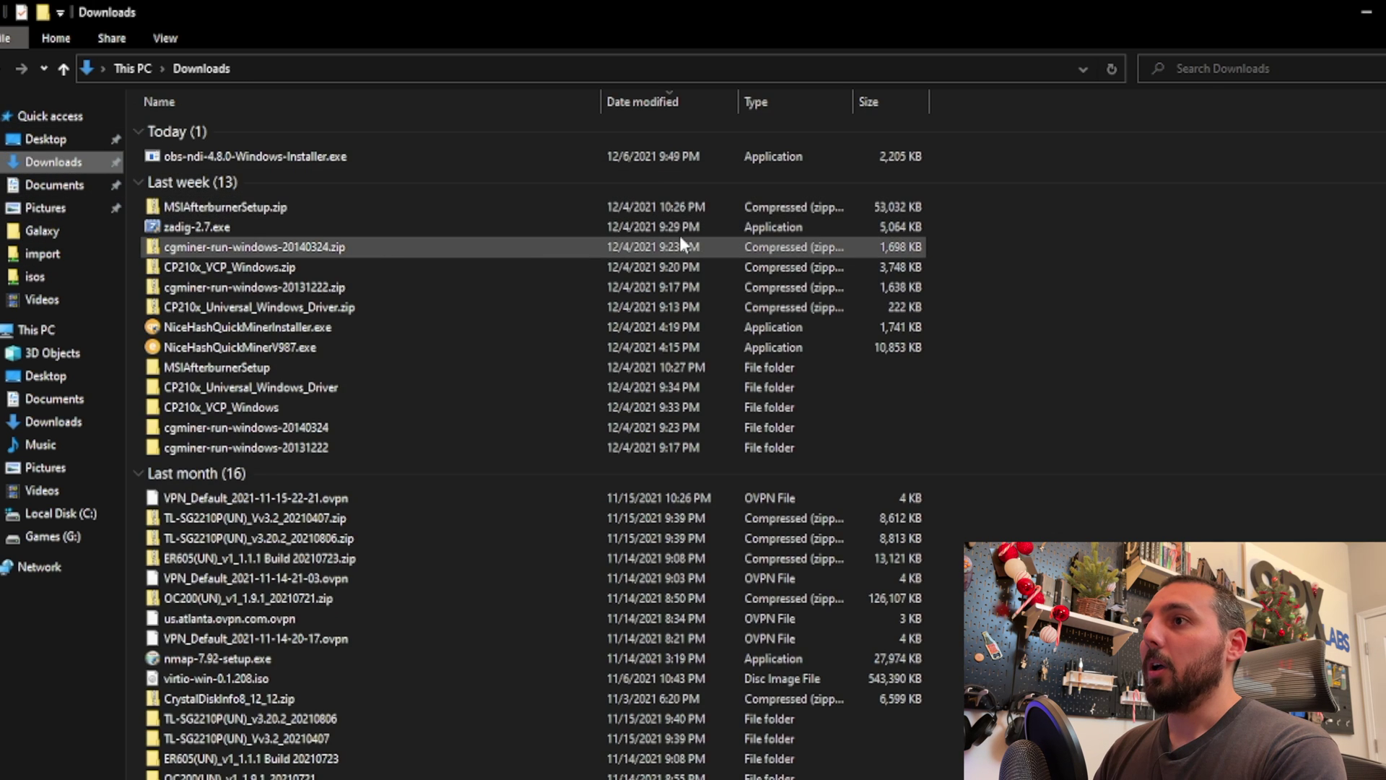
{"action": "scroll", "coordinate": [387, 257], "scroll_direction": "down", "scroll_amount": 10}
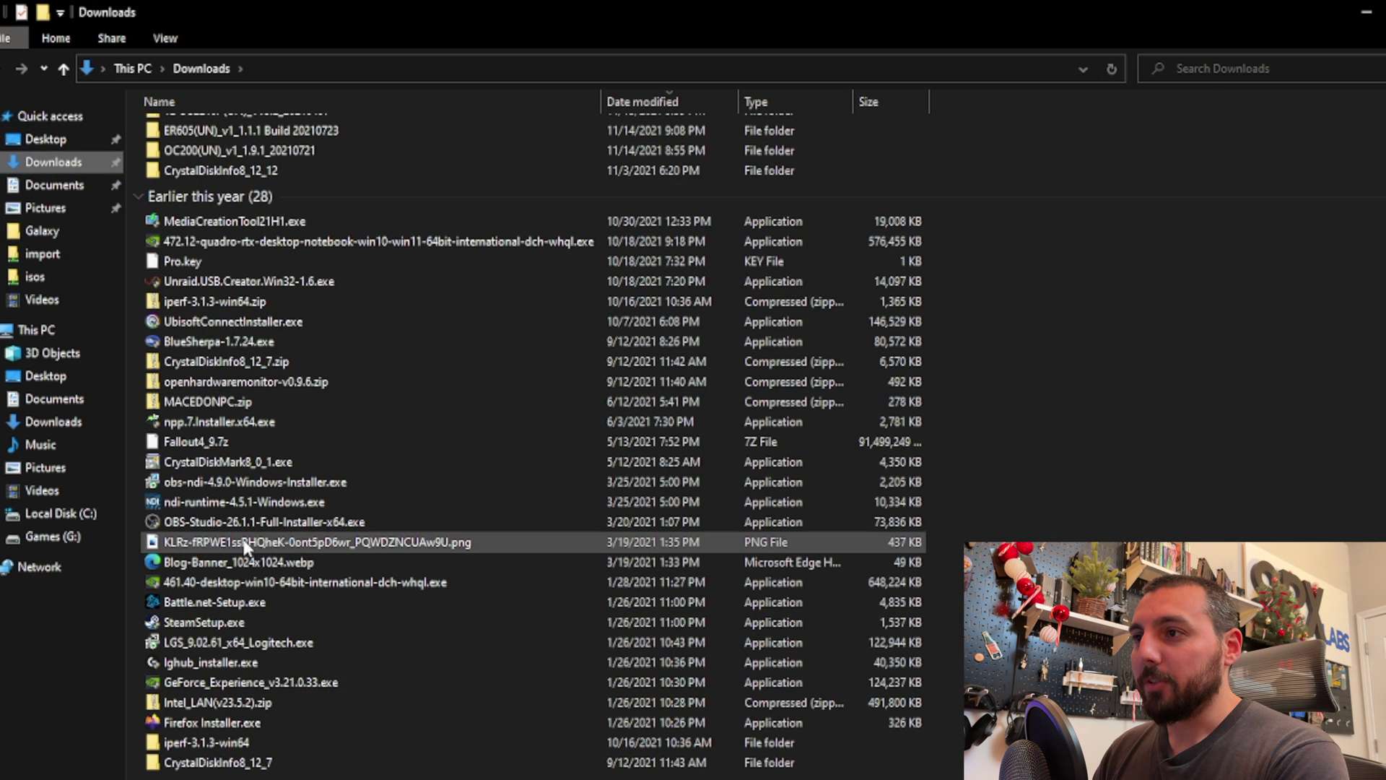
{"action": "scroll", "coordinate": [422, 500], "scroll_direction": "up", "scroll_amount": 10}
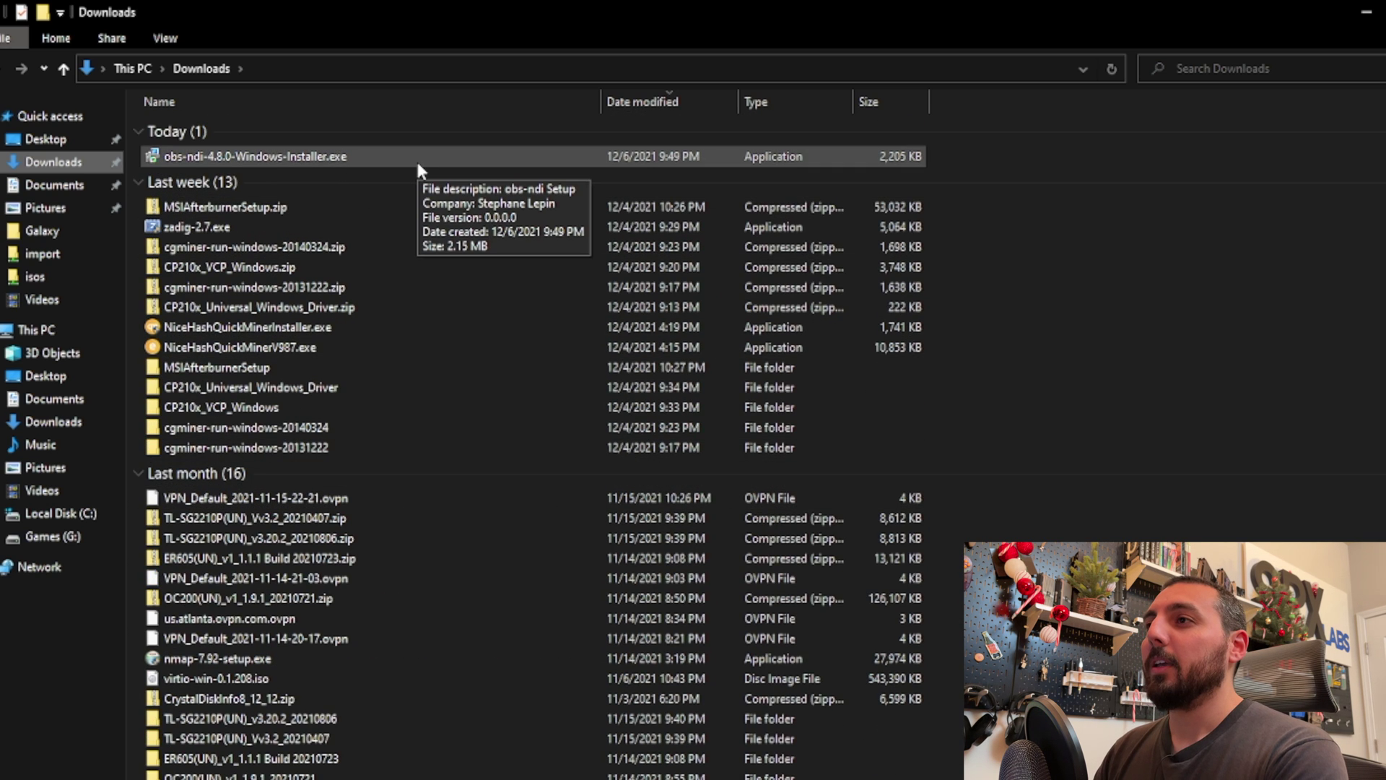
{"action": "double_click", "coordinate": [415, 158]}
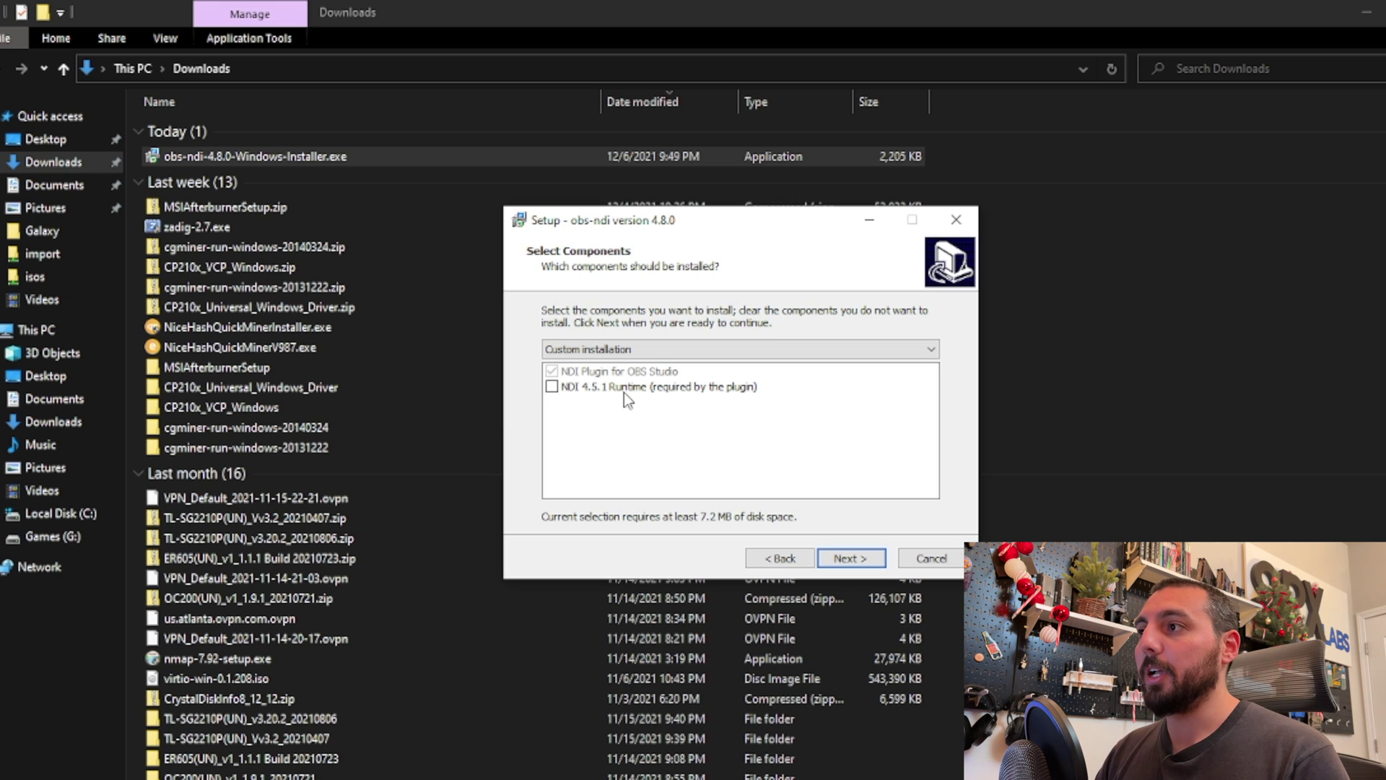
- Install obs-ndi 4.8.0 with the NDI 4.5.1 Runtime, accepting the licence and default folders
{"action": "left_click", "coordinate": [623, 389]}
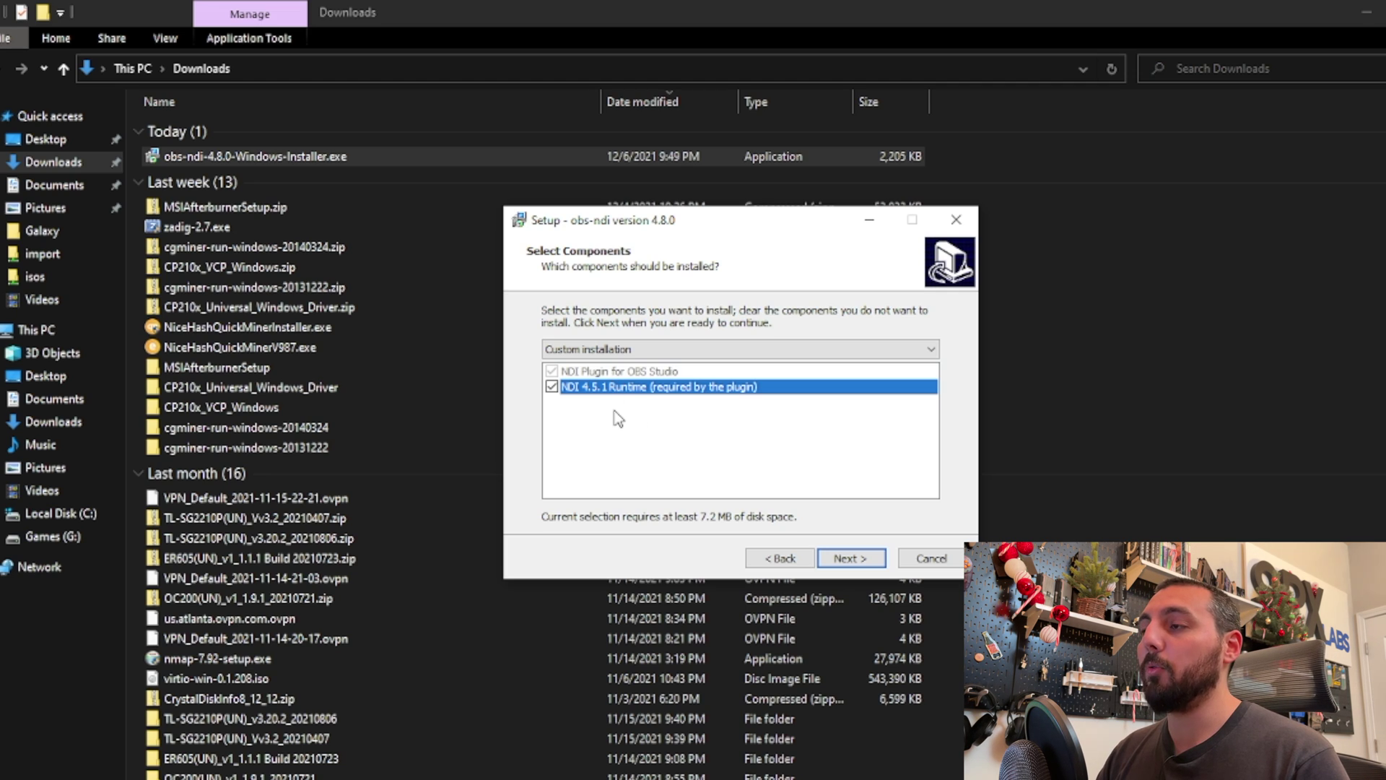
{"action": "left_click", "coordinate": [841, 557]}
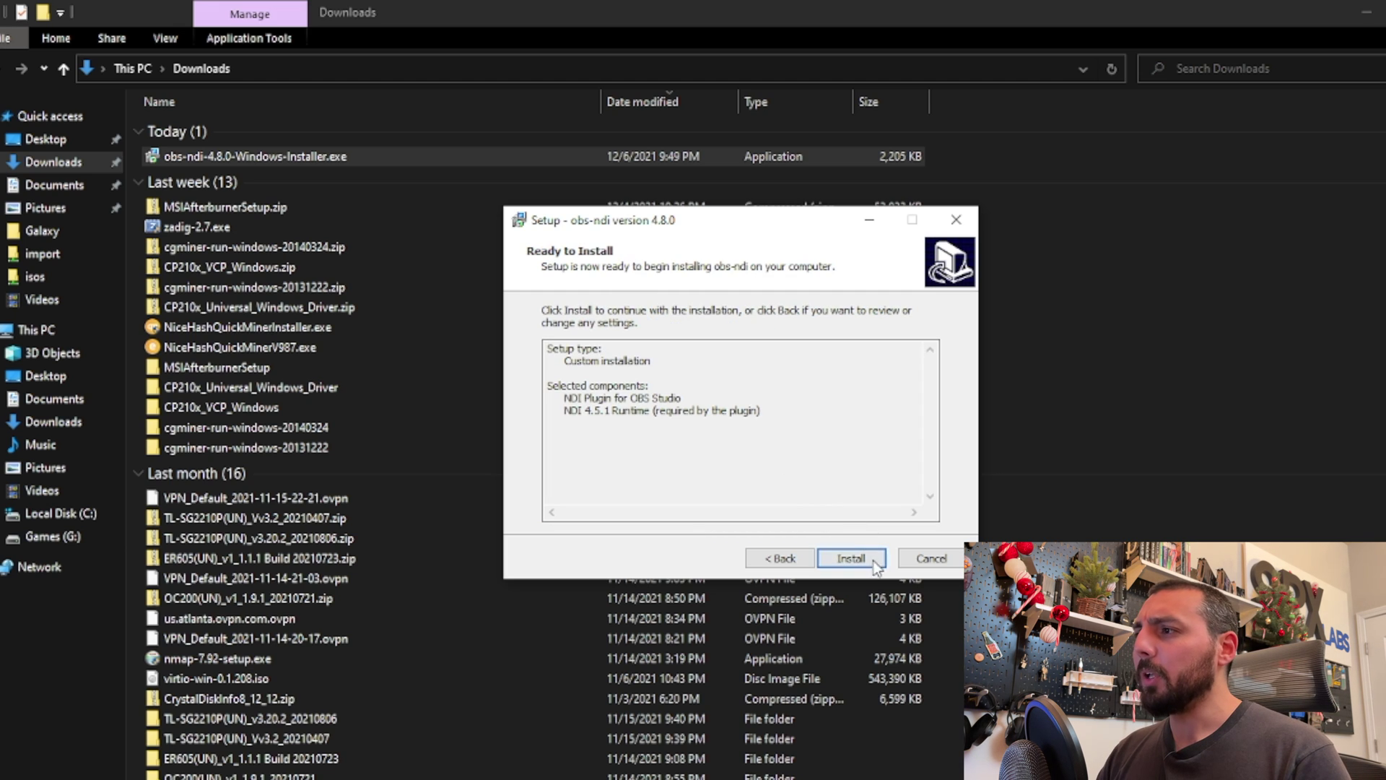
{"action": "left_click", "coordinate": [837, 555]}
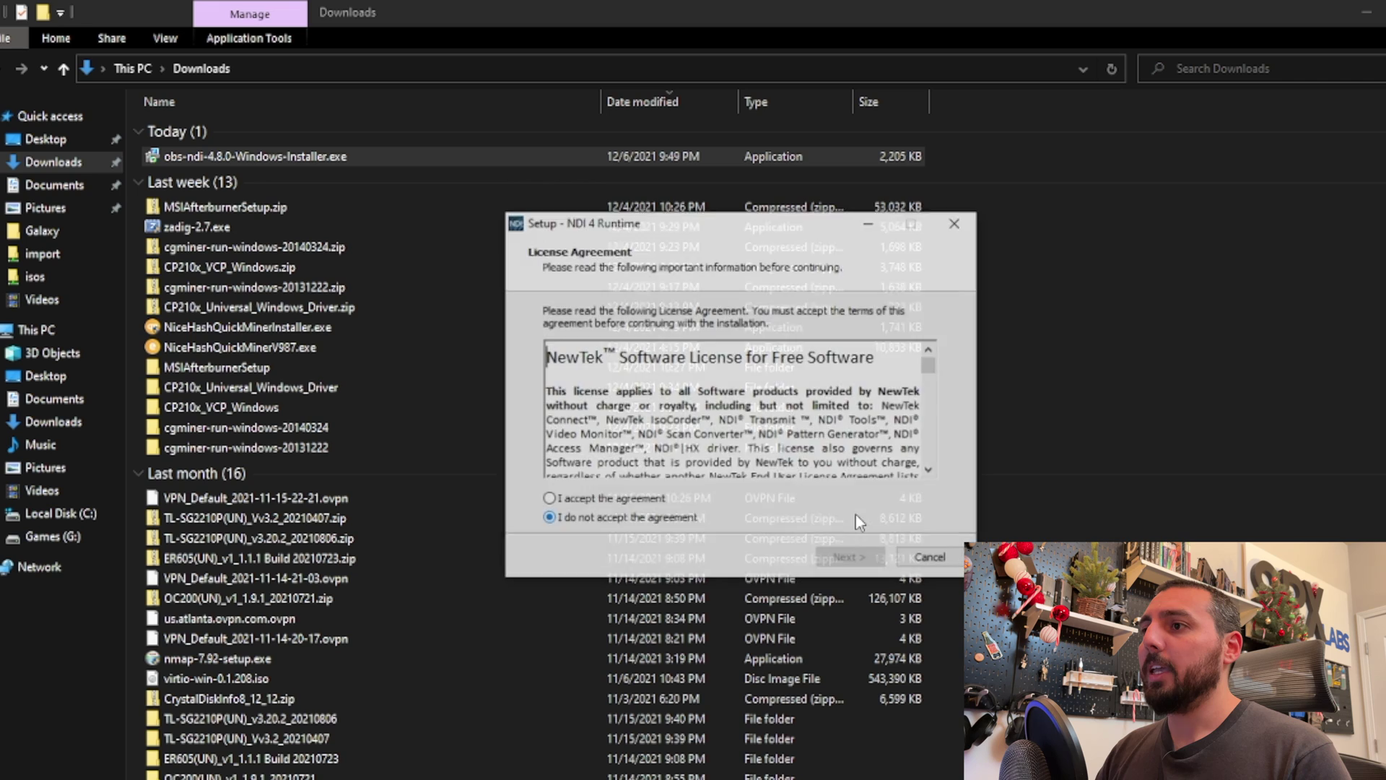
{"action": "left_click", "coordinate": [659, 499]}
{"action": "key", "text": "Return"}
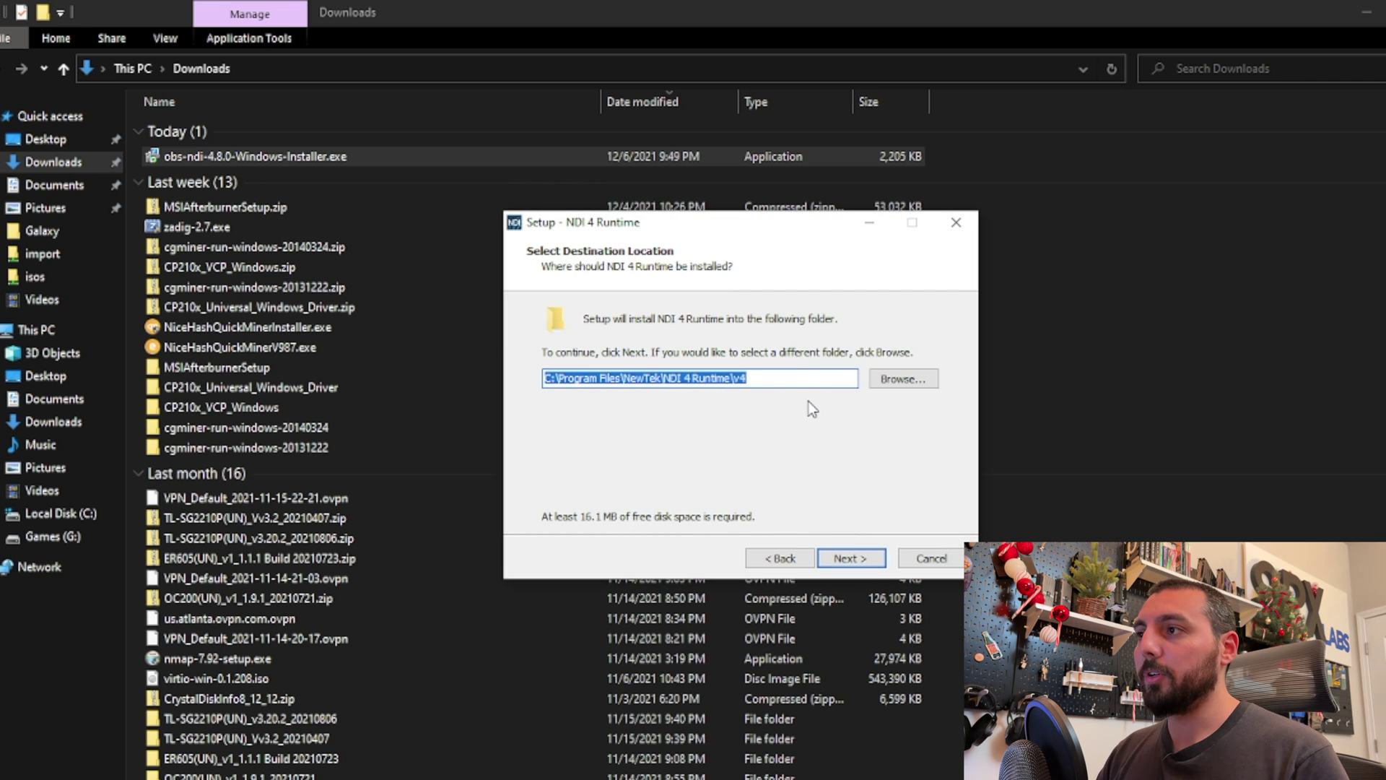
{"action": "left_click", "coordinate": [866, 562]}
{"action": "left_click", "coordinate": [875, 561]}
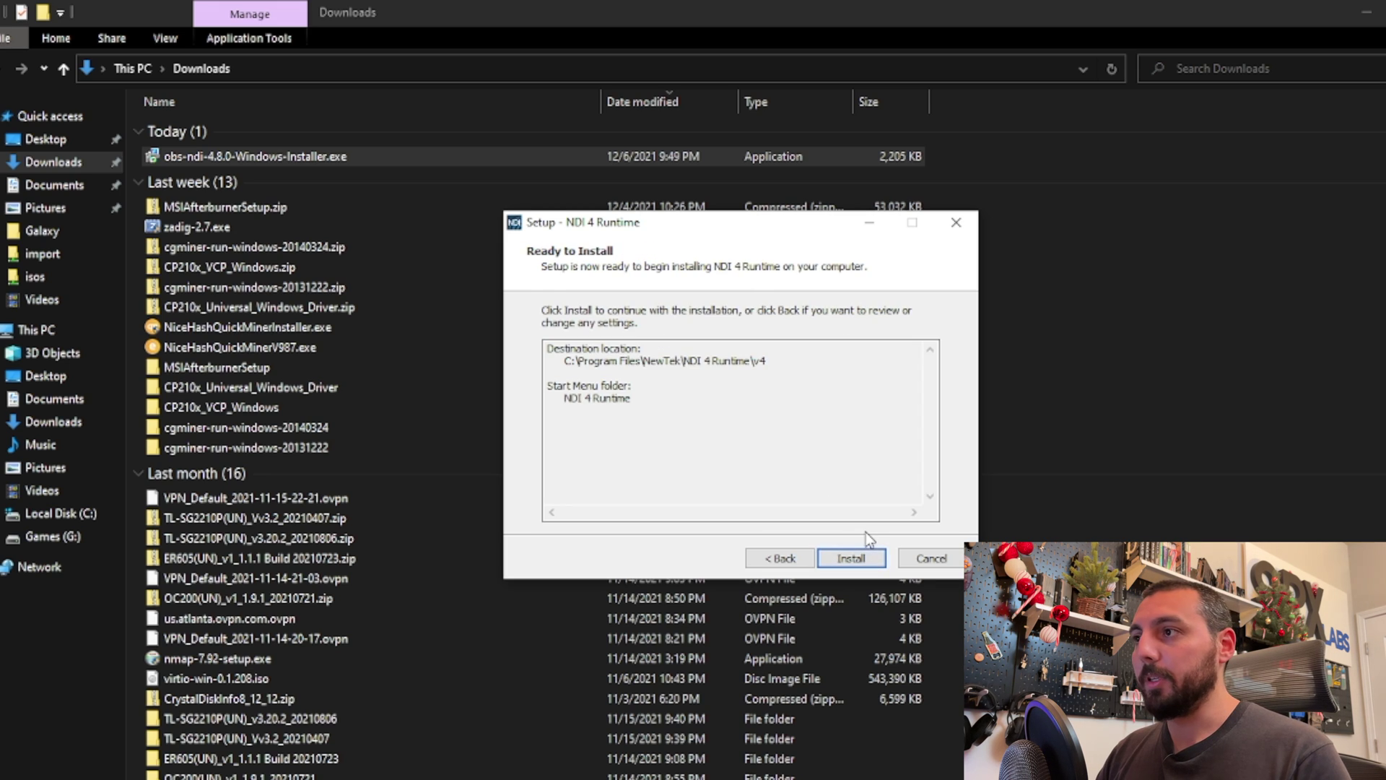
{"action": "left_click", "coordinate": [865, 561]}
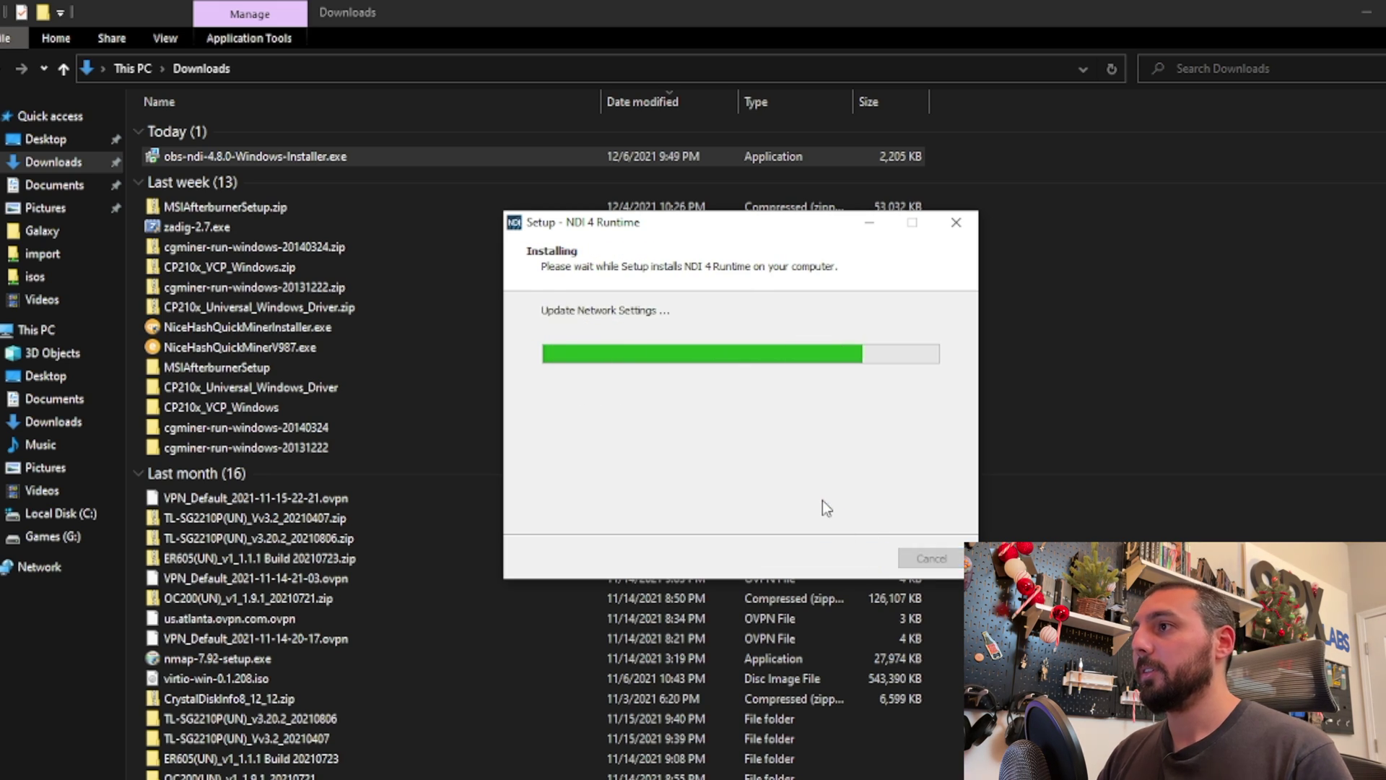
{"action": "left_click", "coordinate": [872, 559]}
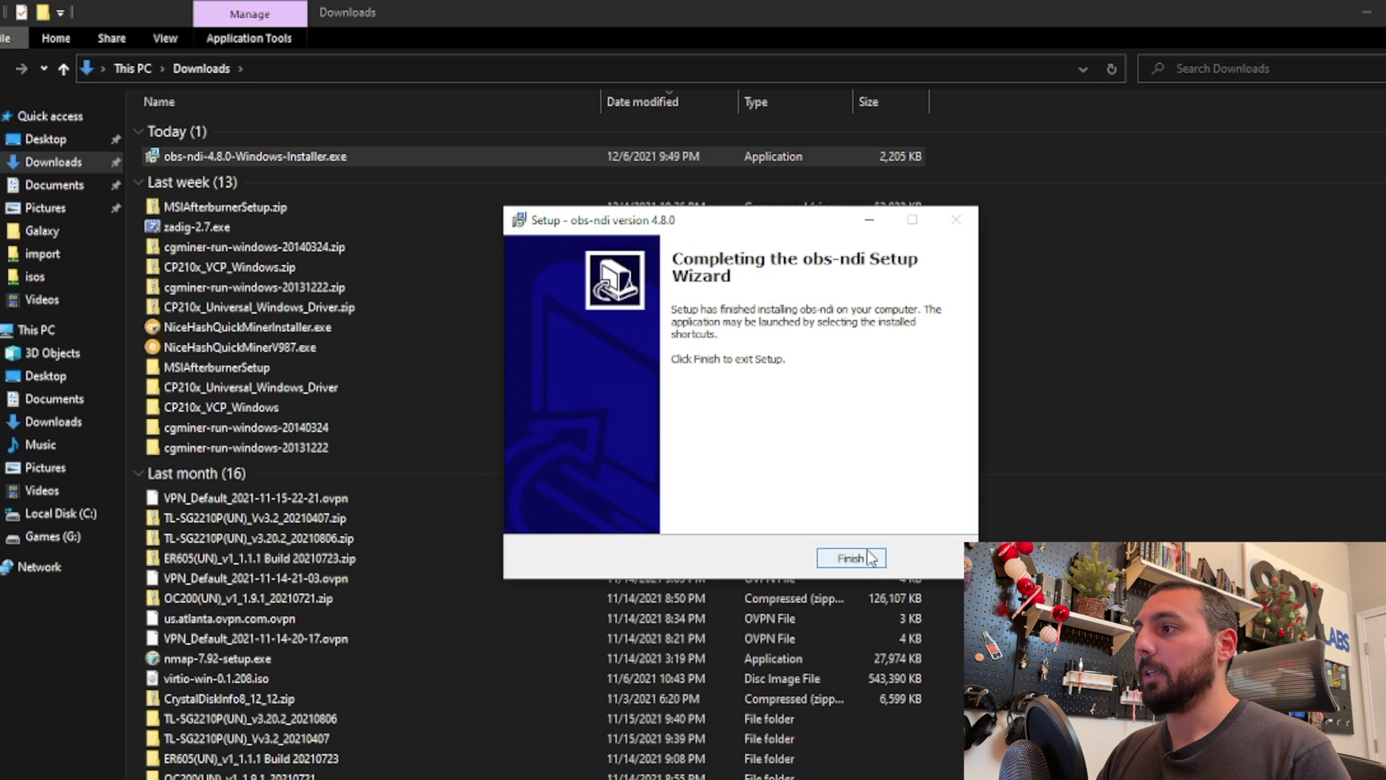
{"action": "left_click", "coordinate": [869, 557]}
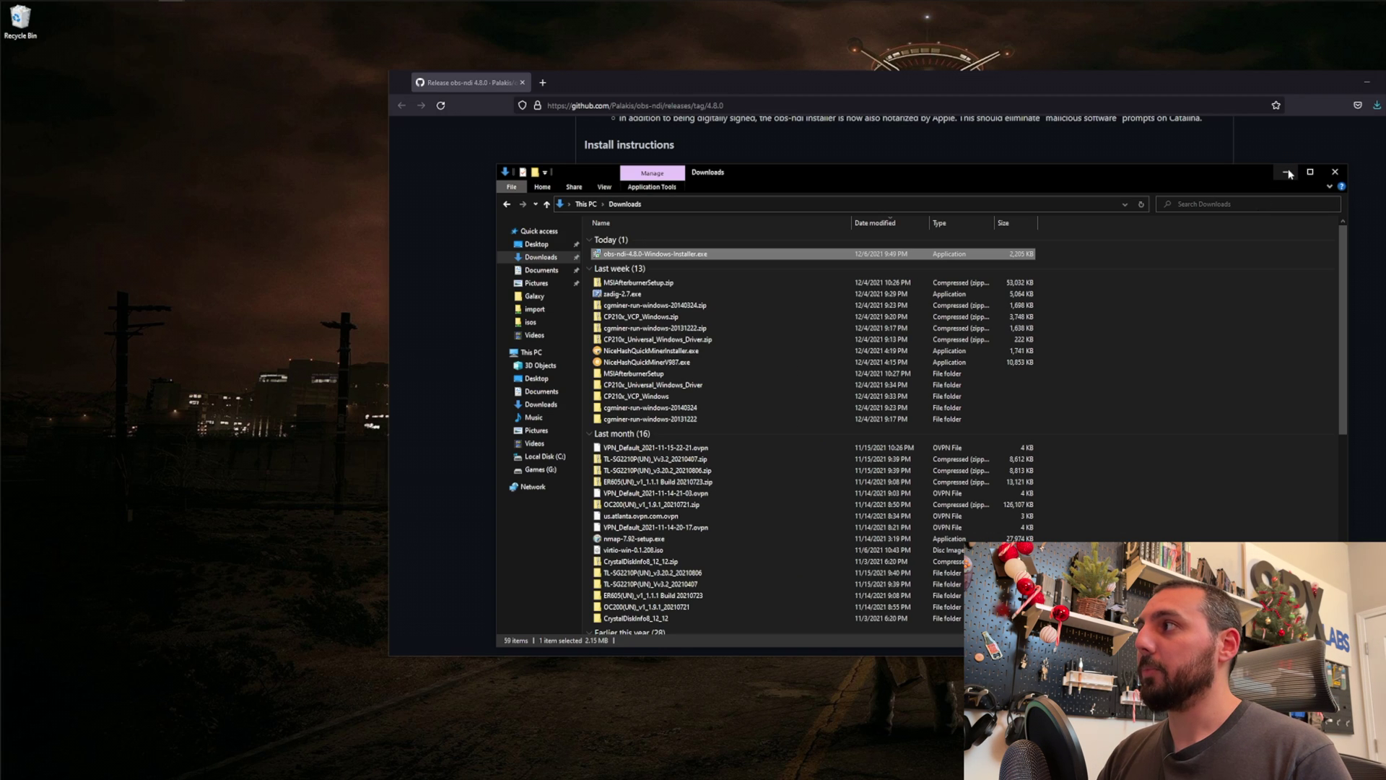
- Launch OBS Studio from the Windows search
{"action": "left_click", "coordinate": [1285, 173]}
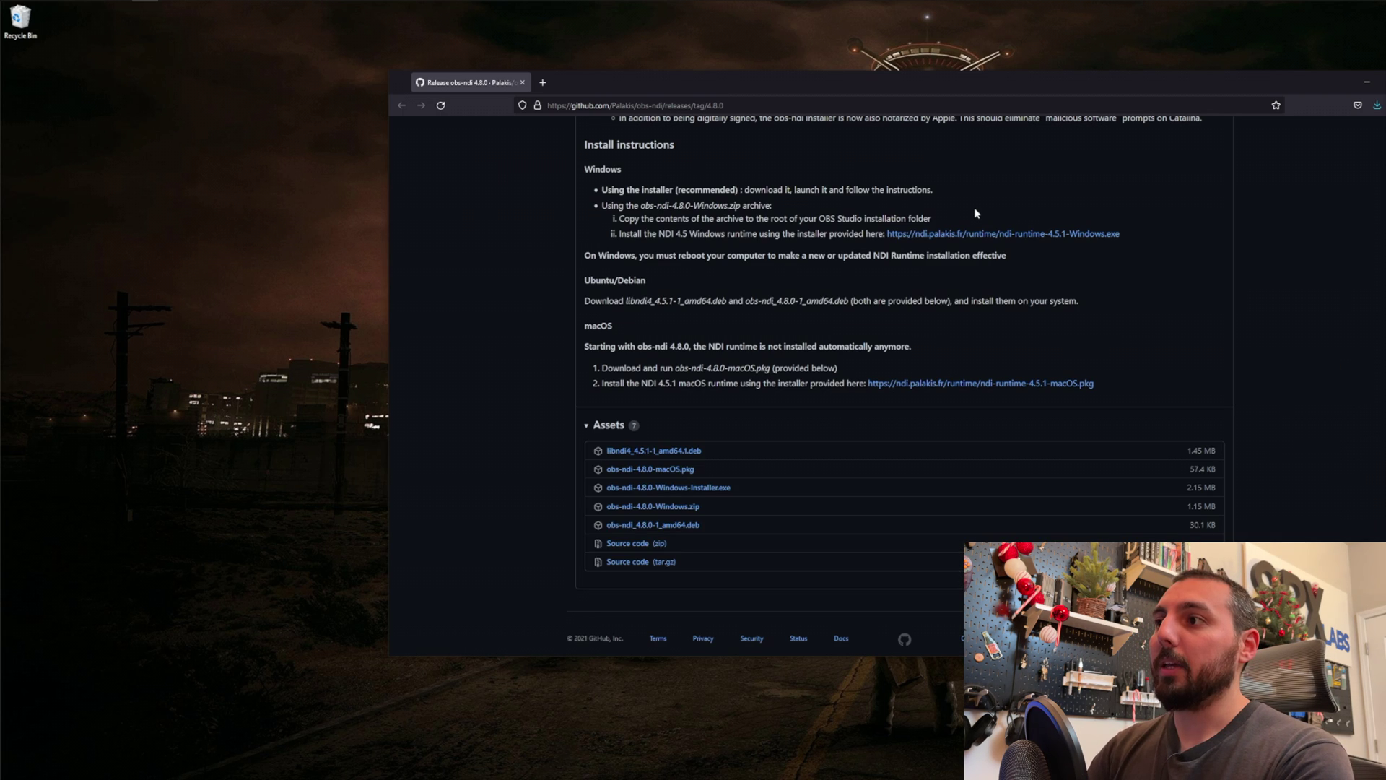
{"action": "key", "text": "super"}
{"action": "type", "text": "obs"}
{"action": "key", "text": "Return"}
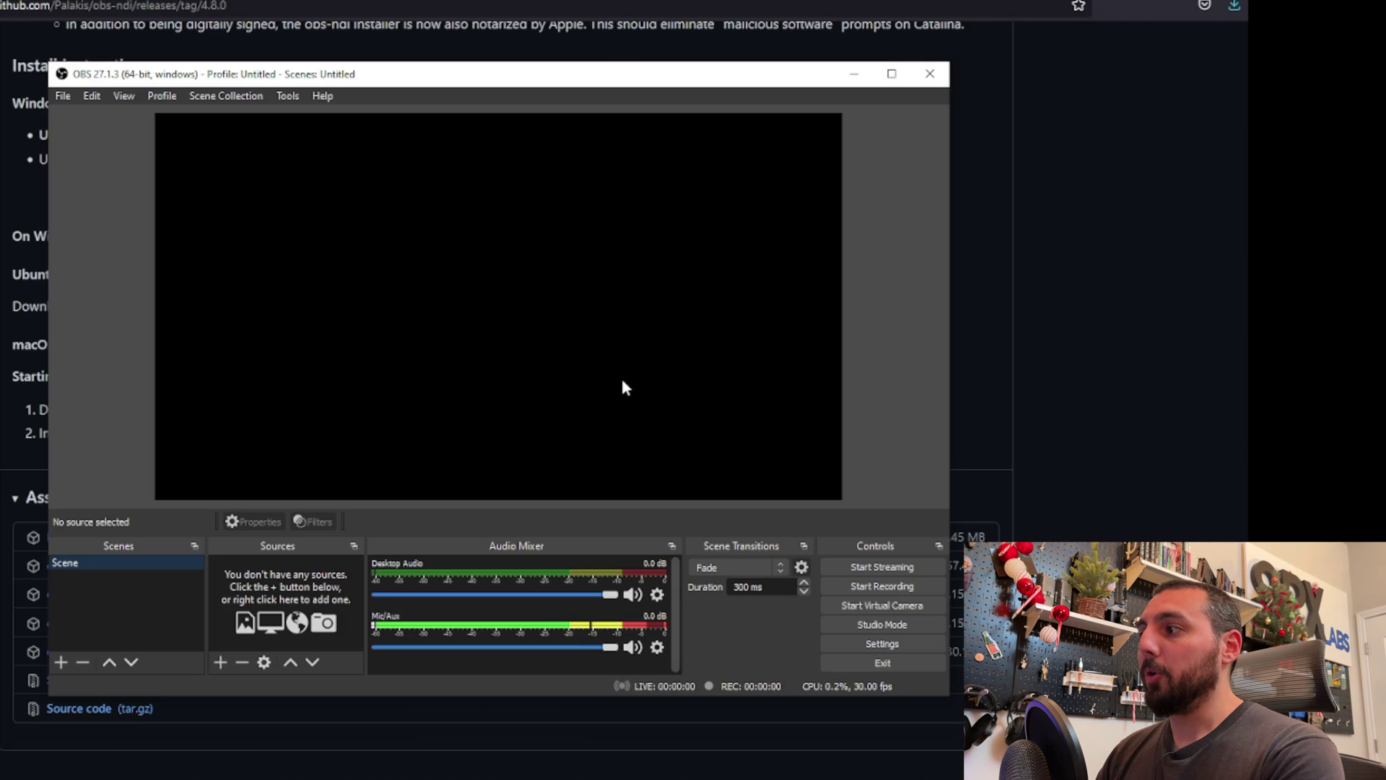
- Set the video output resolution to 1920x1080 at 60 FPS and save the settings
{"action": "left_click", "coordinate": [881, 644]}
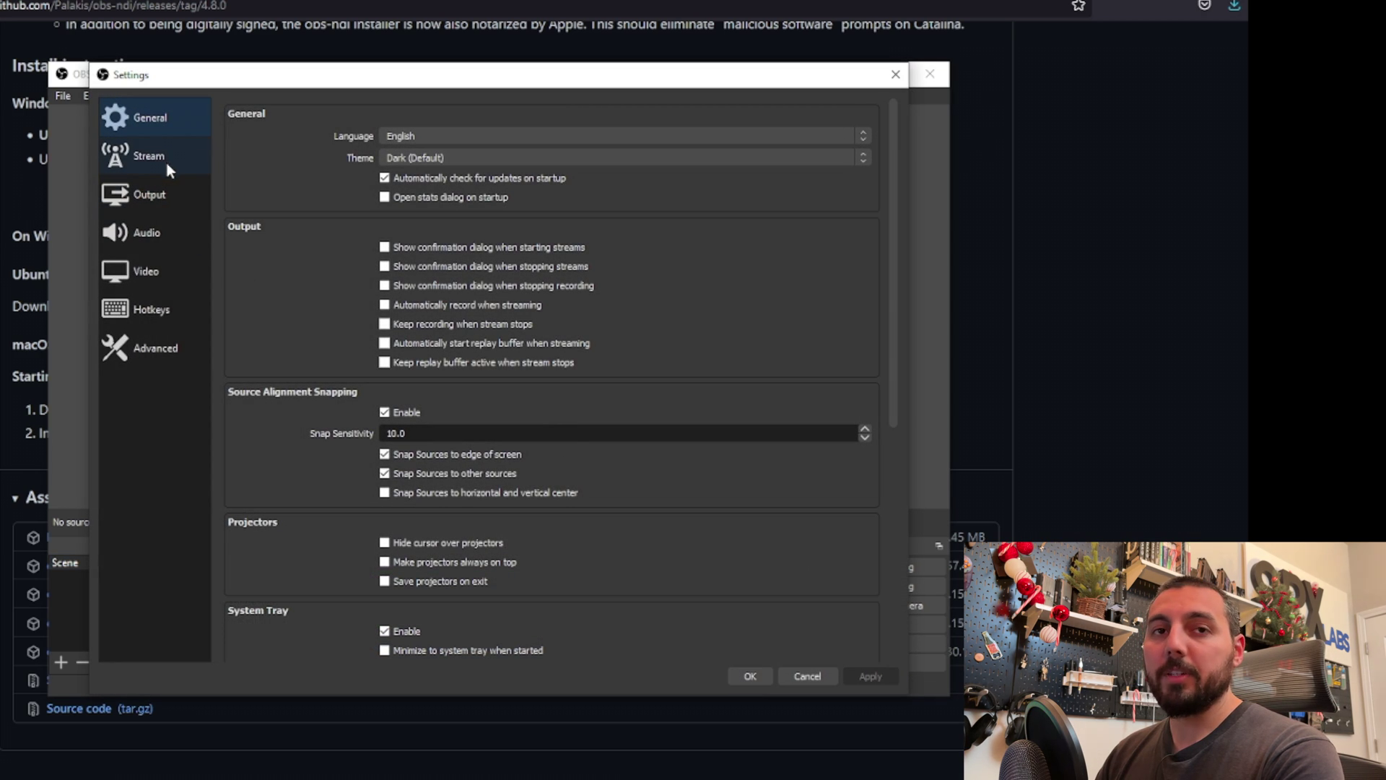
{"action": "left_click", "coordinate": [186, 202]}
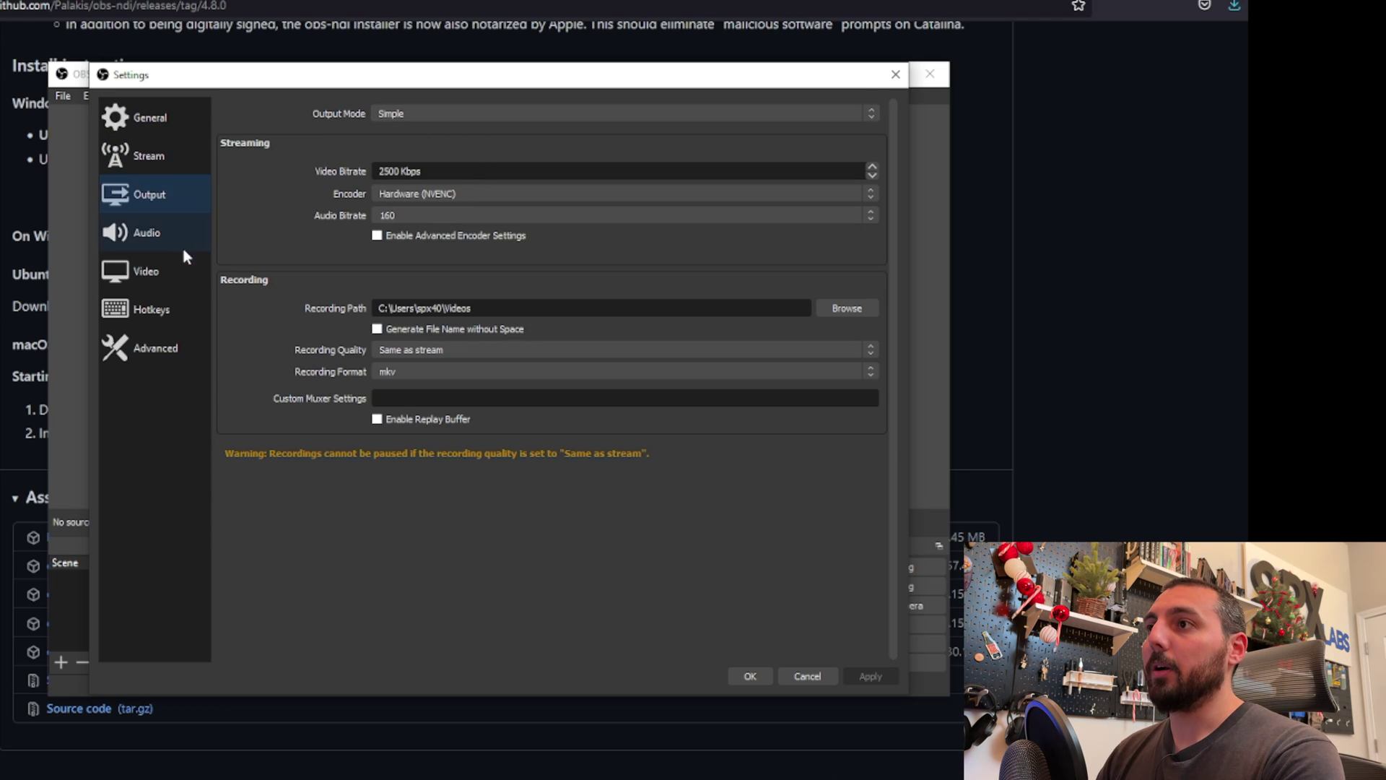
{"action": "left_click", "coordinate": [167, 279]}
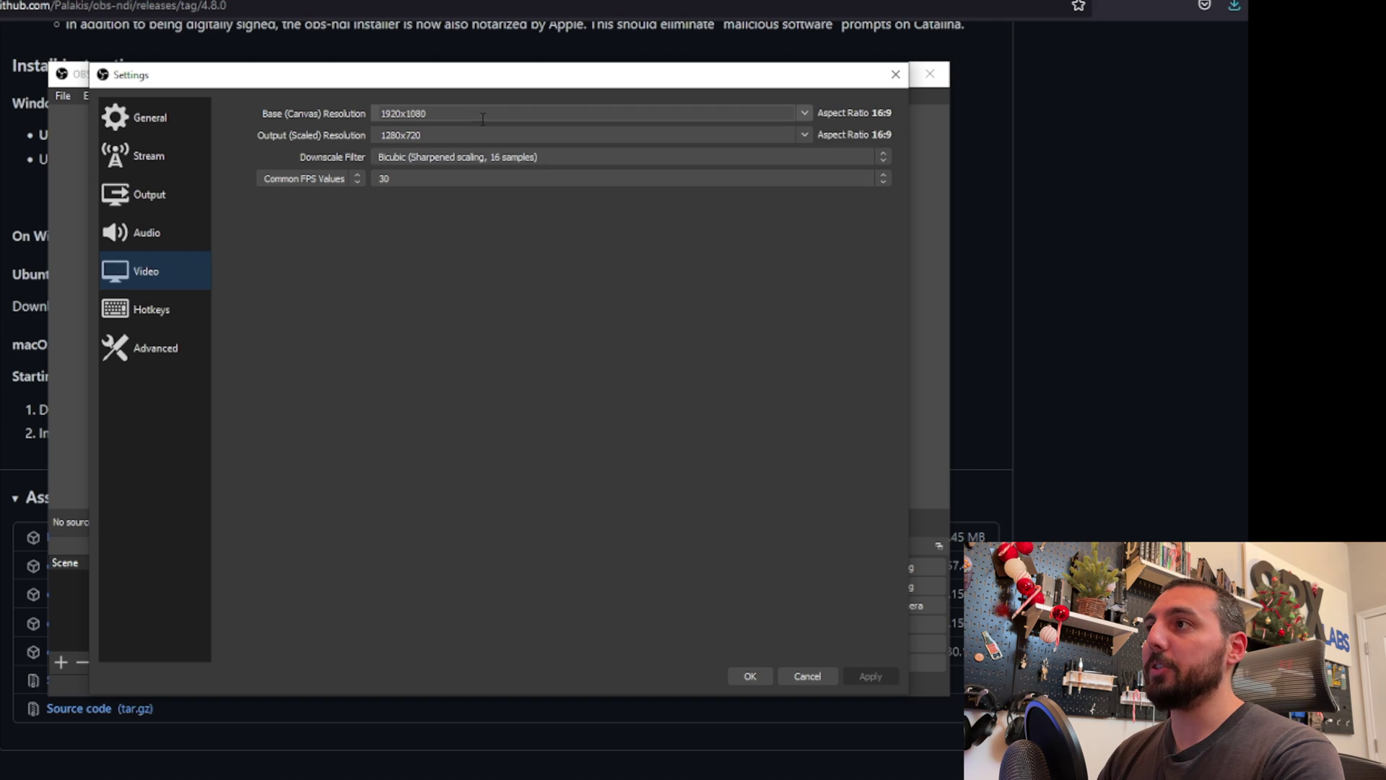
{"action": "left_click_drag", "start_coordinate": [427, 135], "coordinate": [317, 132]}
{"action": "type", "text": "1920"}
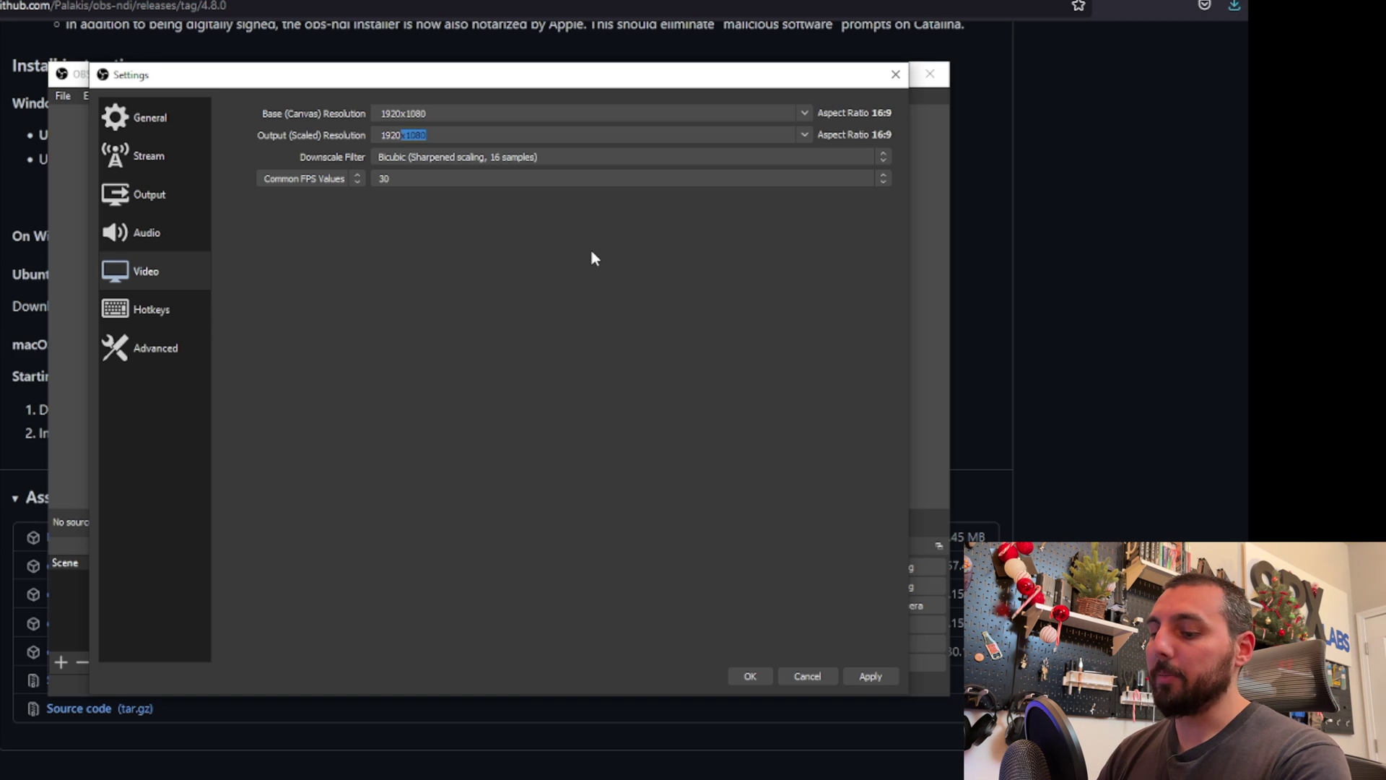
{"action": "type", "text": "x1080"}
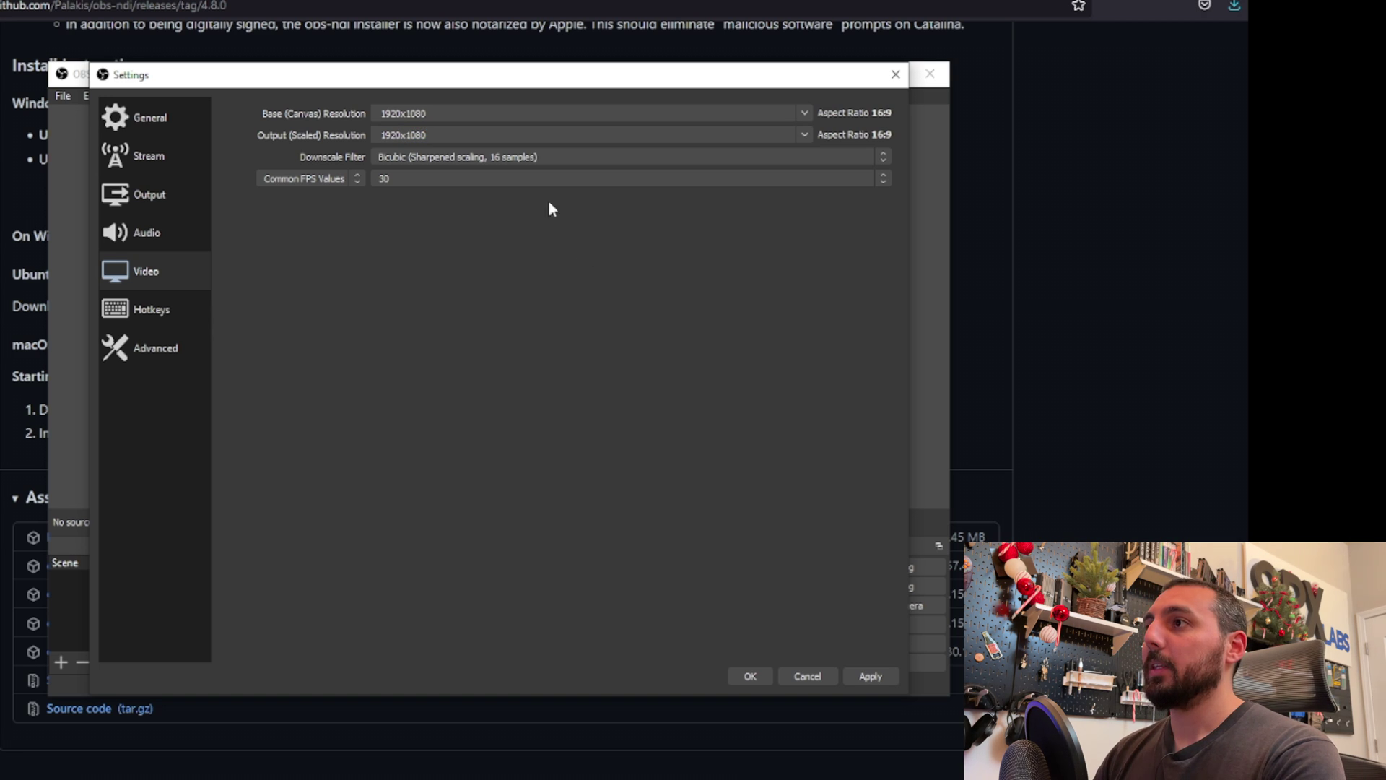
{"action": "left_click", "coordinate": [522, 178]}
{"action": "left_click", "coordinate": [428, 292]}
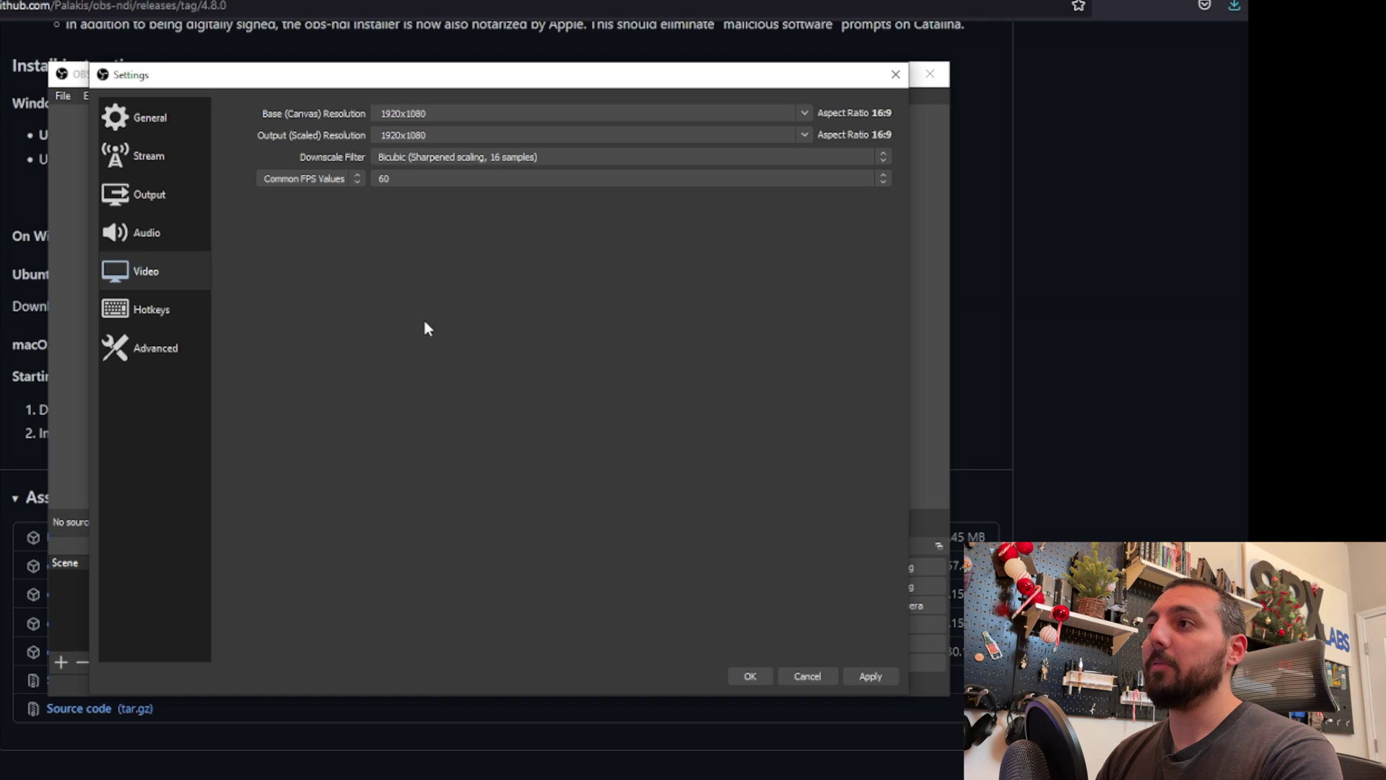
{"action": "left_click", "coordinate": [869, 674]}
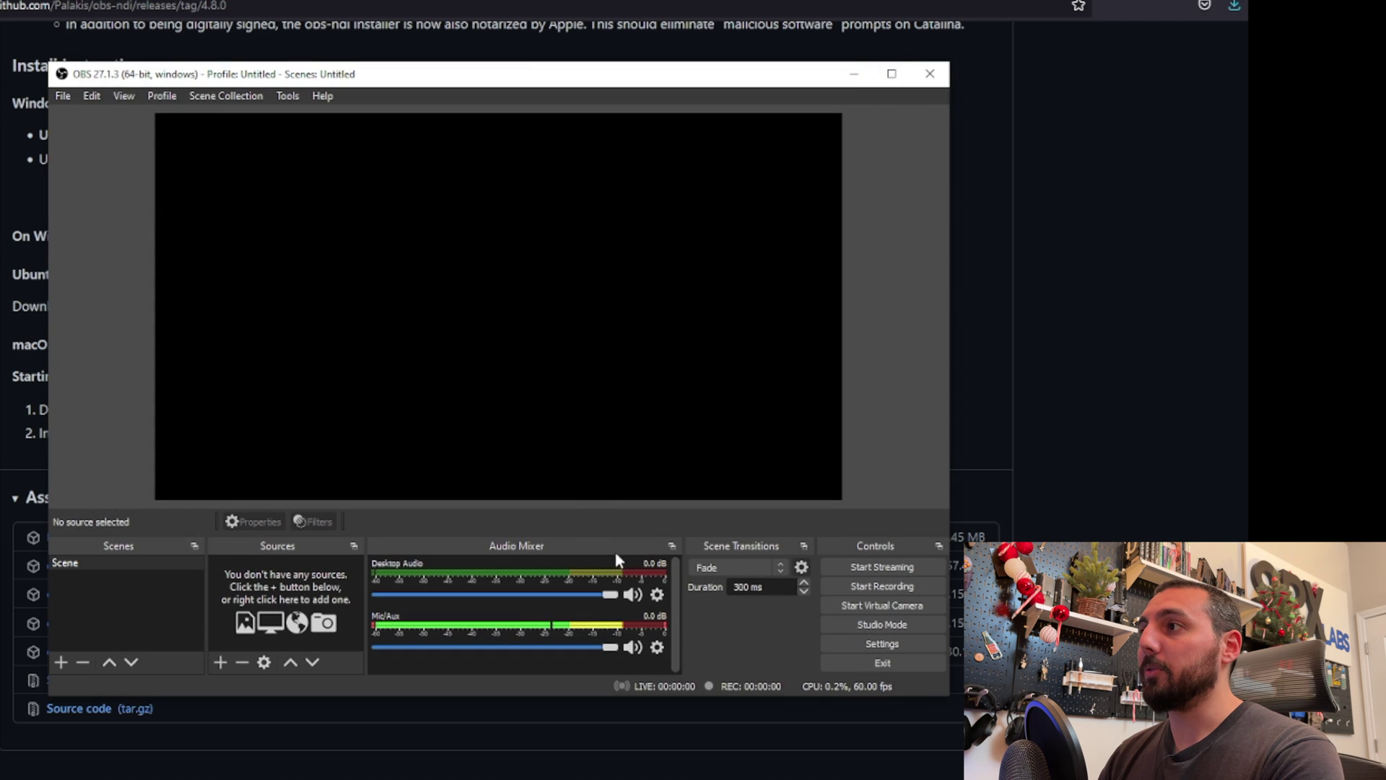
{"action": "left_click", "coordinate": [750, 677]}
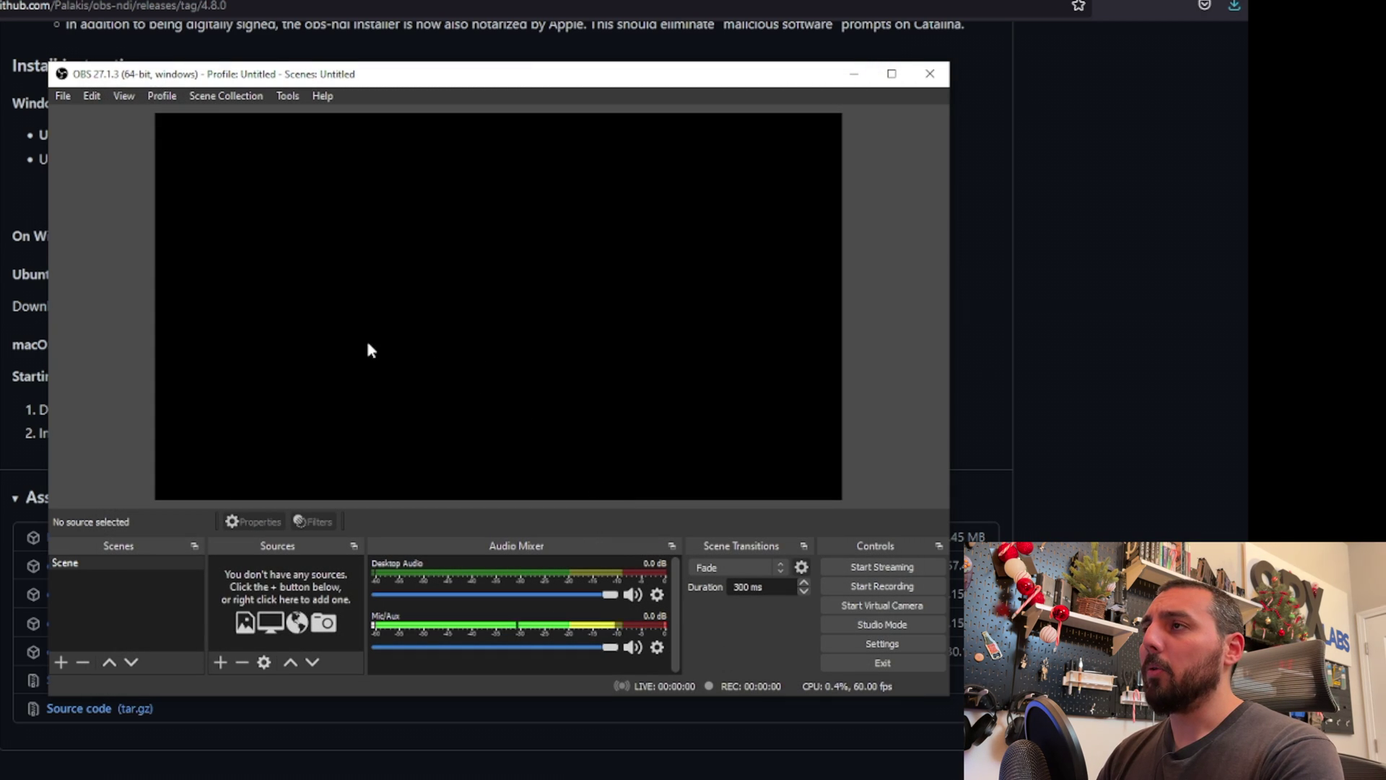
- In Tools > NDI Output settings, enable Main Output and name it GamingRig
{"action": "left_click", "coordinate": [285, 97]}
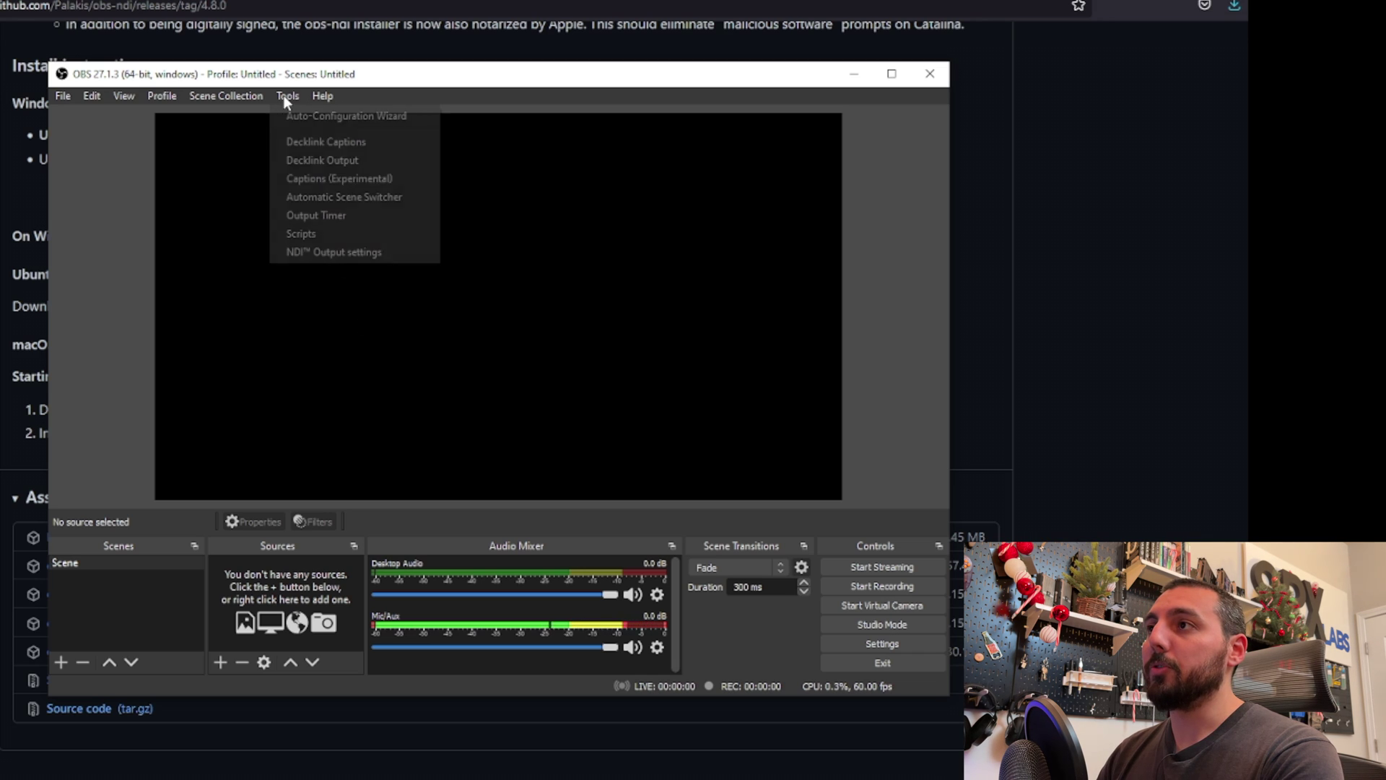
{"action": "left_click", "coordinate": [399, 253]}
{"action": "left_click_drag", "start_coordinate": [511, 365], "coordinate": [465, 244]}
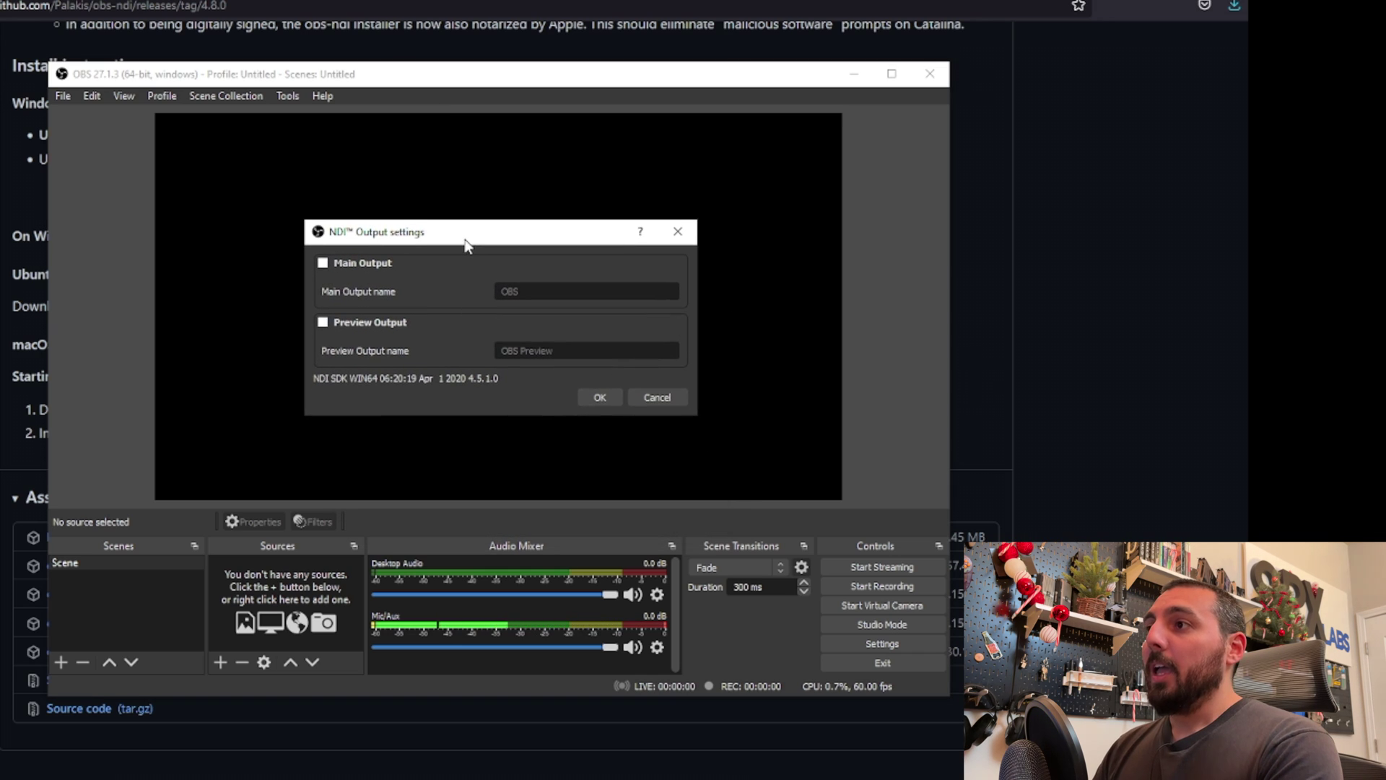
{"action": "left_click", "coordinate": [322, 264]}
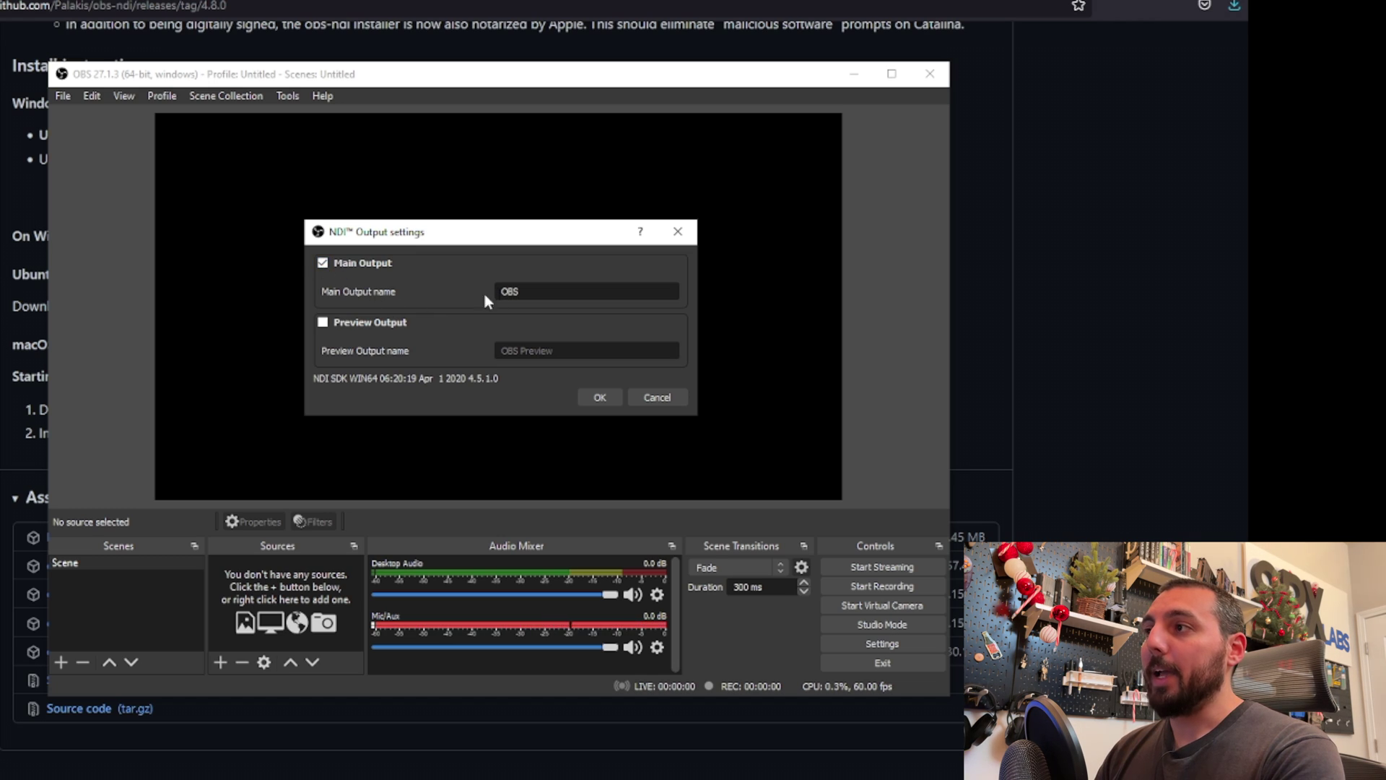
{"action": "key", "text": "Tab"}
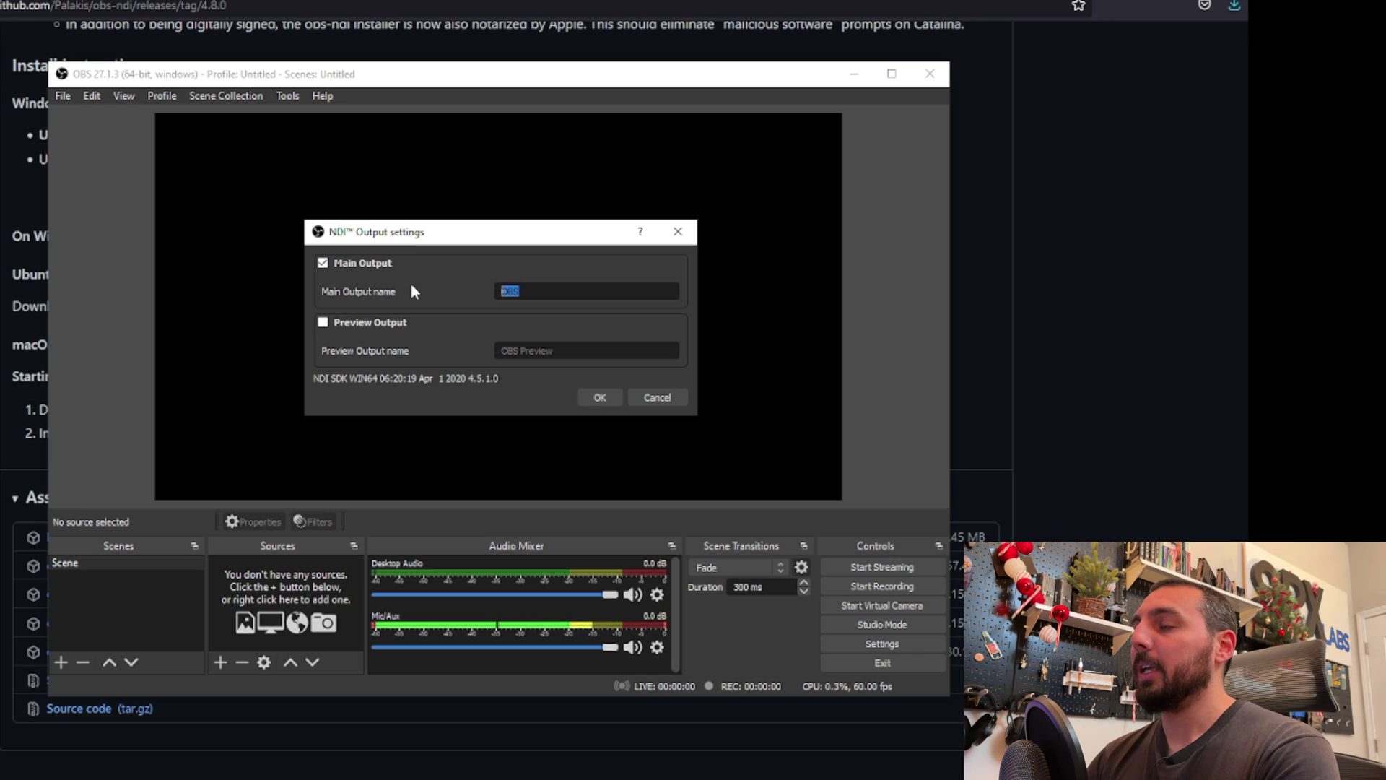
{"action": "type", "text": "GamingRig"}
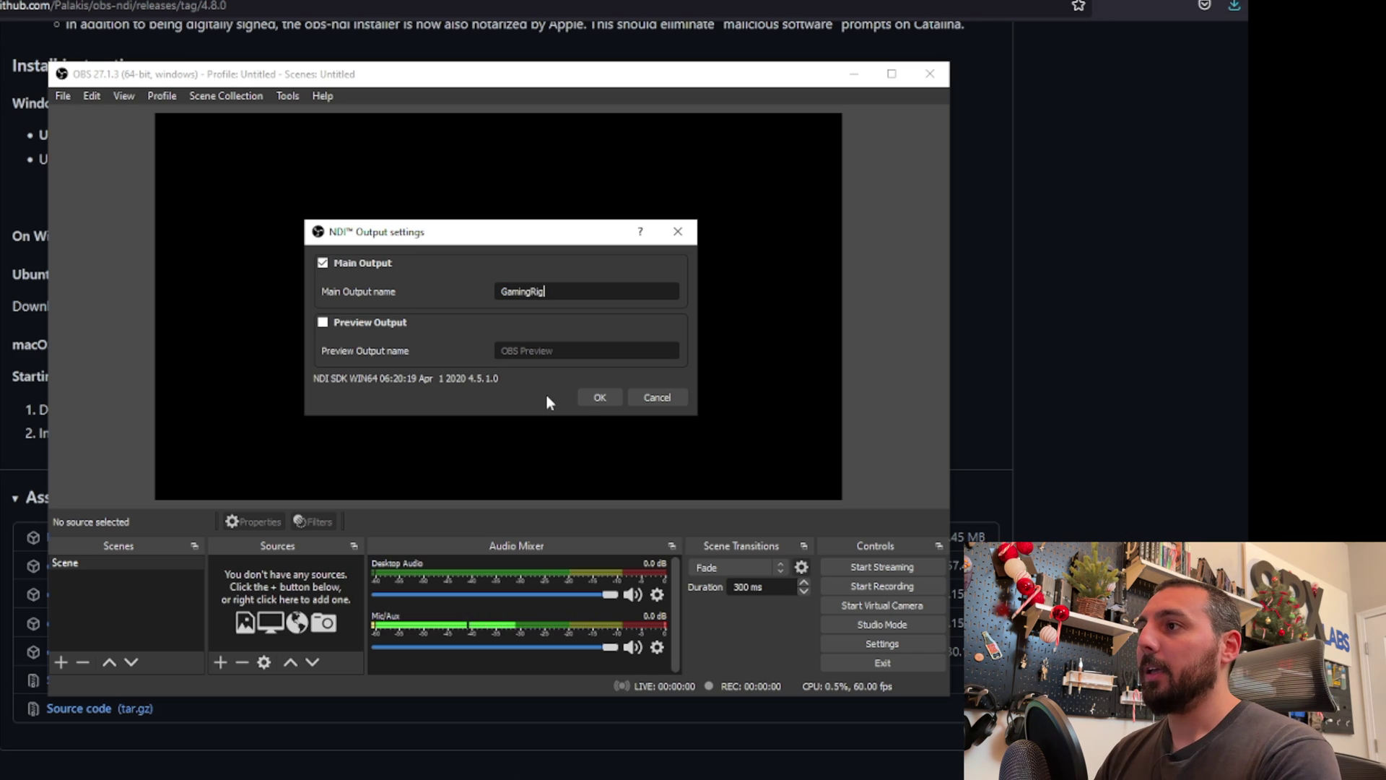
{"action": "left_click", "coordinate": [597, 397]}
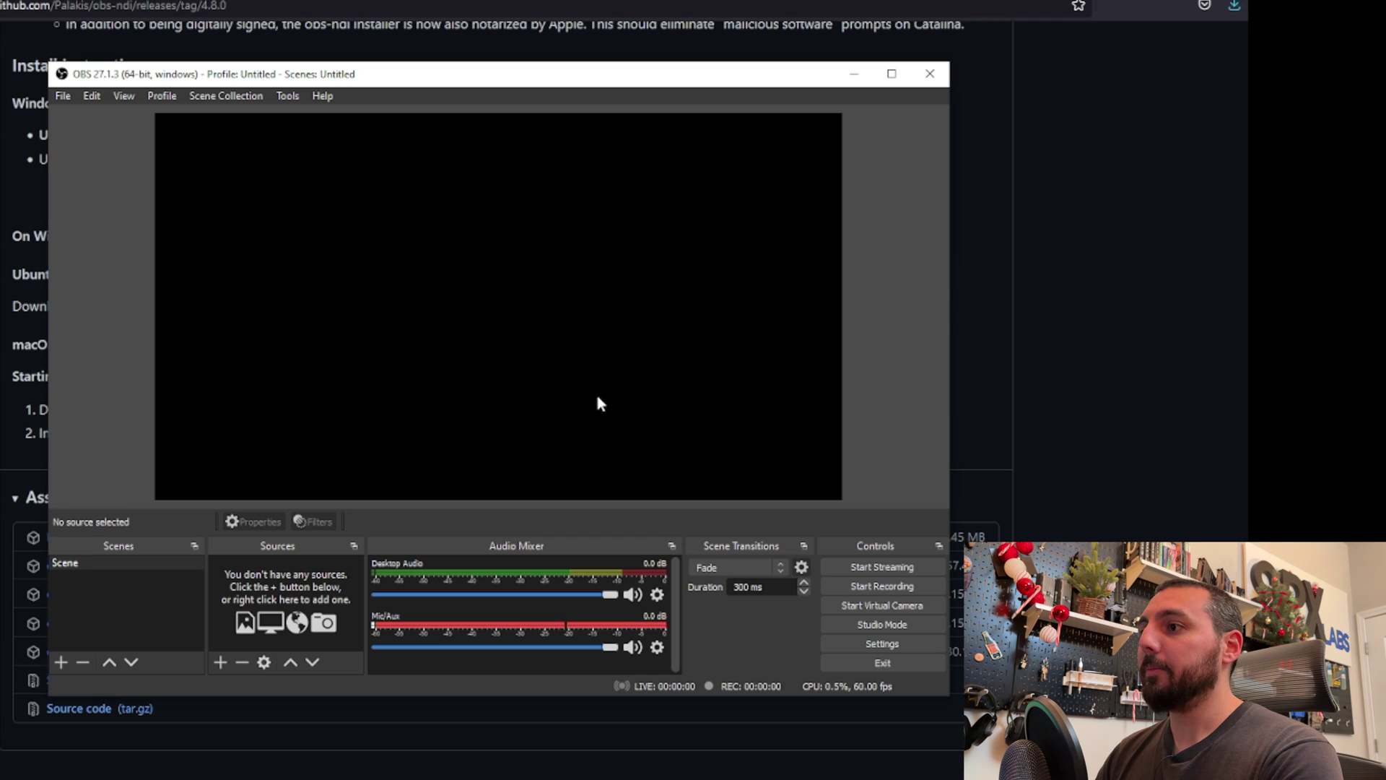
{"action": "left_click", "coordinate": [218, 662]}
- Add a Display Capture source with its default name and properties to the scene
{"action": "key", "text": "Escape"}
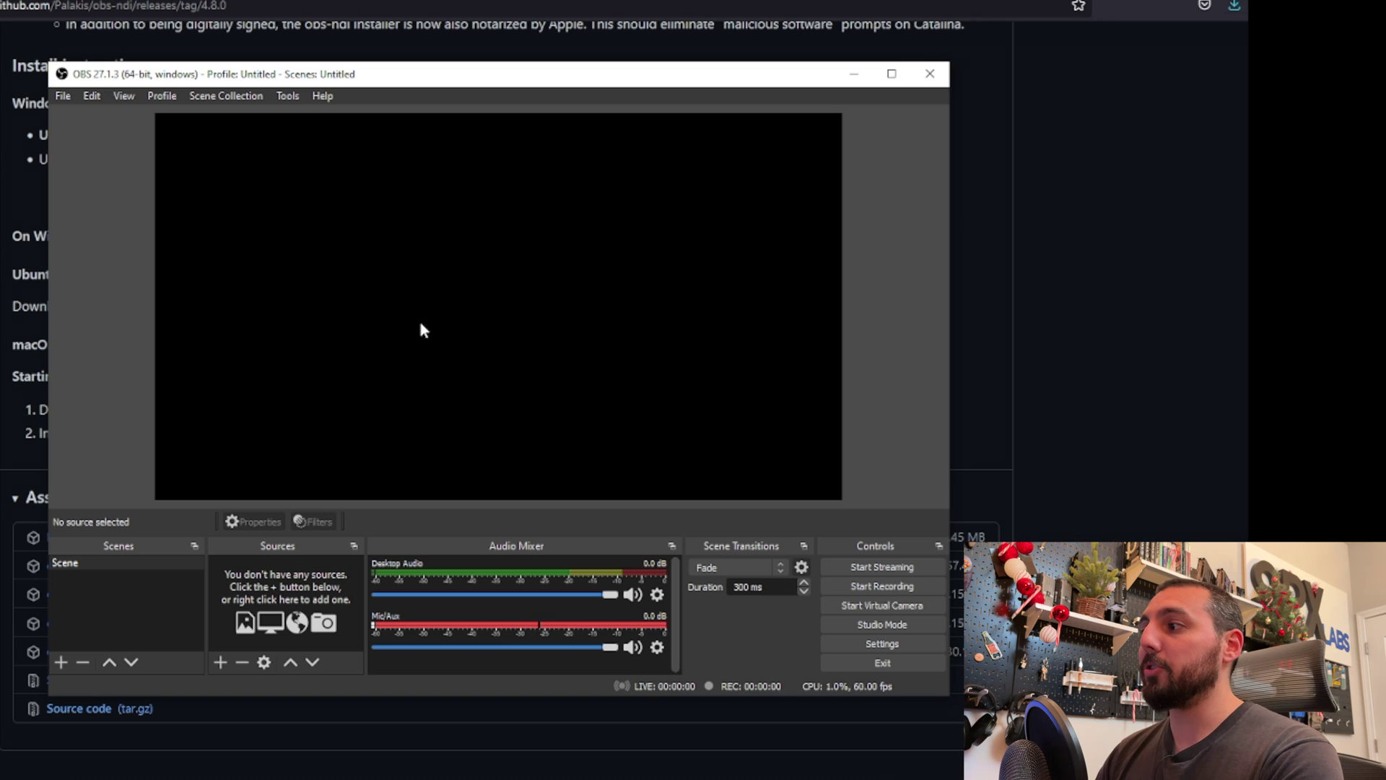
{"action": "left_click", "coordinate": [221, 663]}
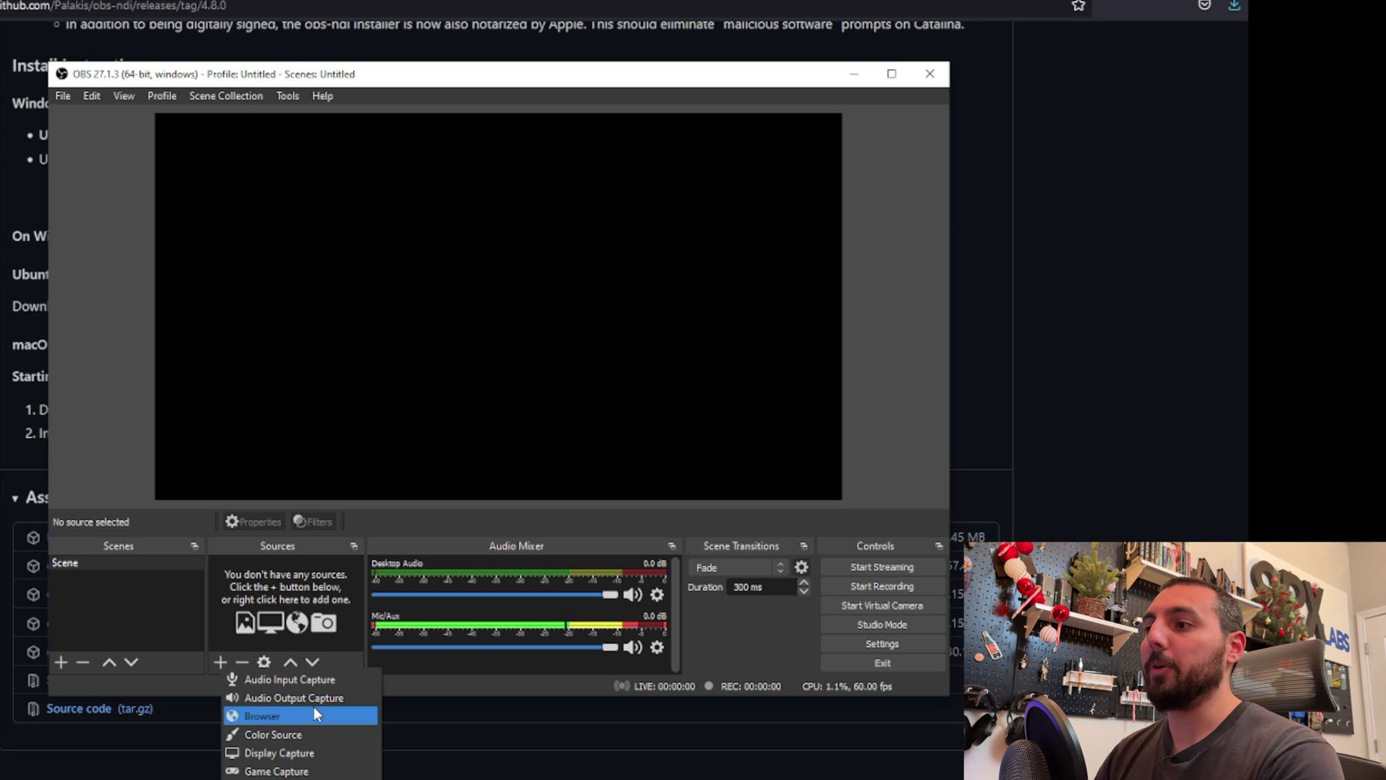
{"action": "left_click", "coordinate": [336, 758]}
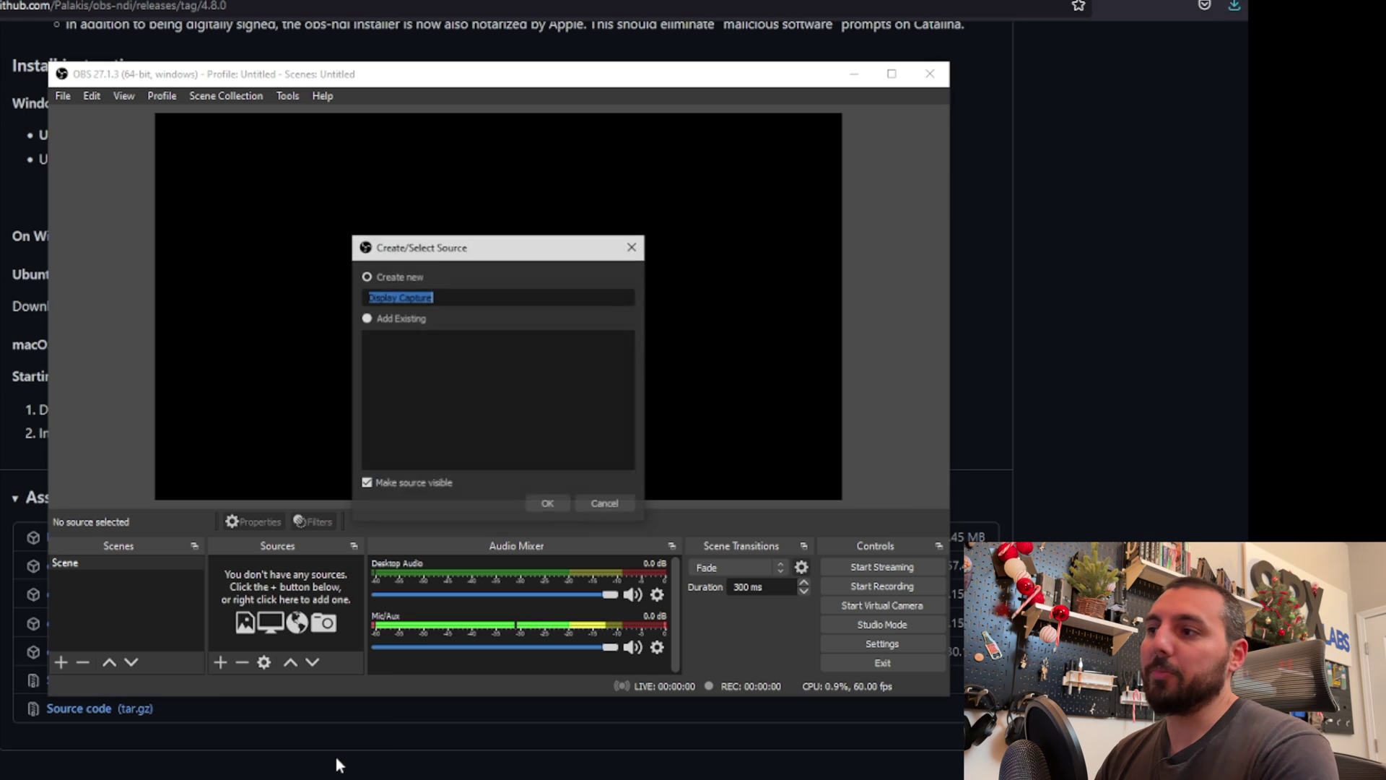
{"action": "left_click", "coordinate": [551, 501]}
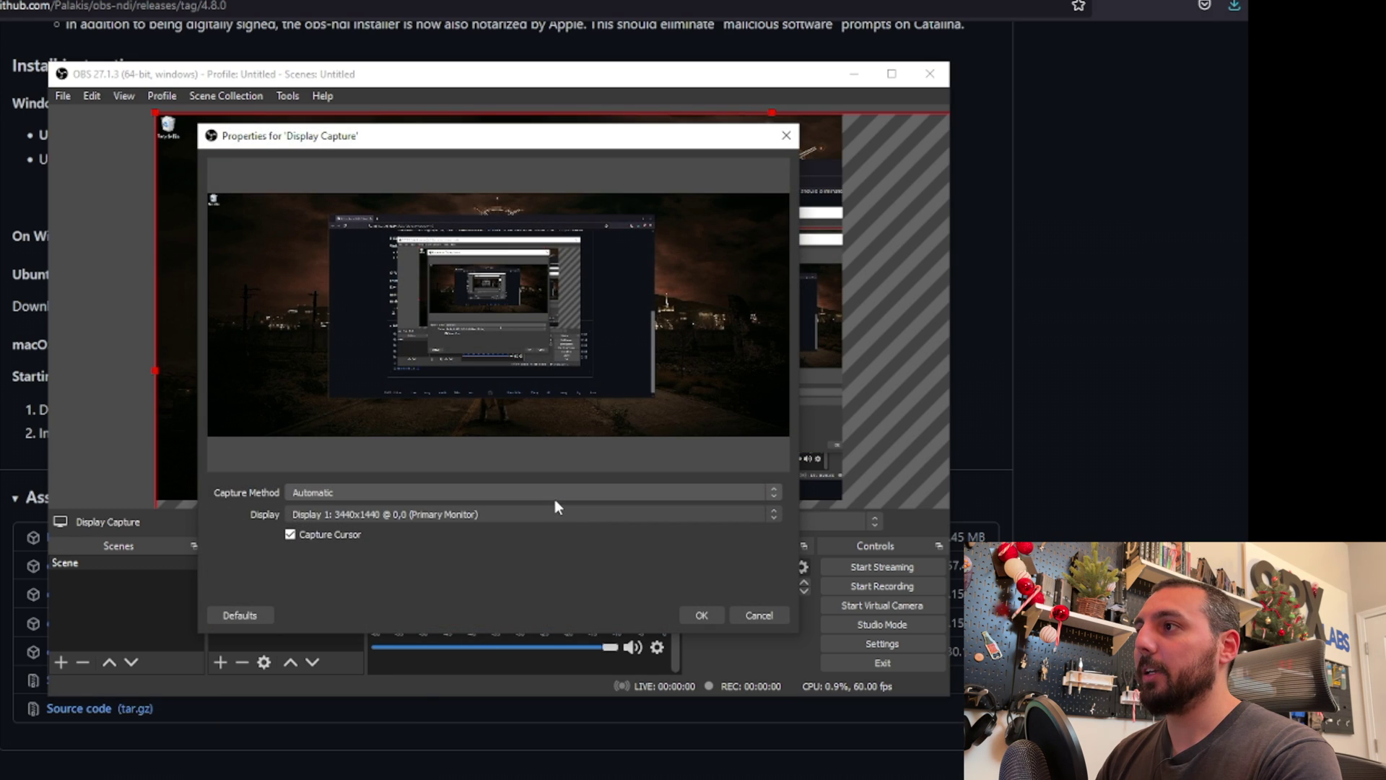
{"action": "left_click", "coordinate": [700, 615]}
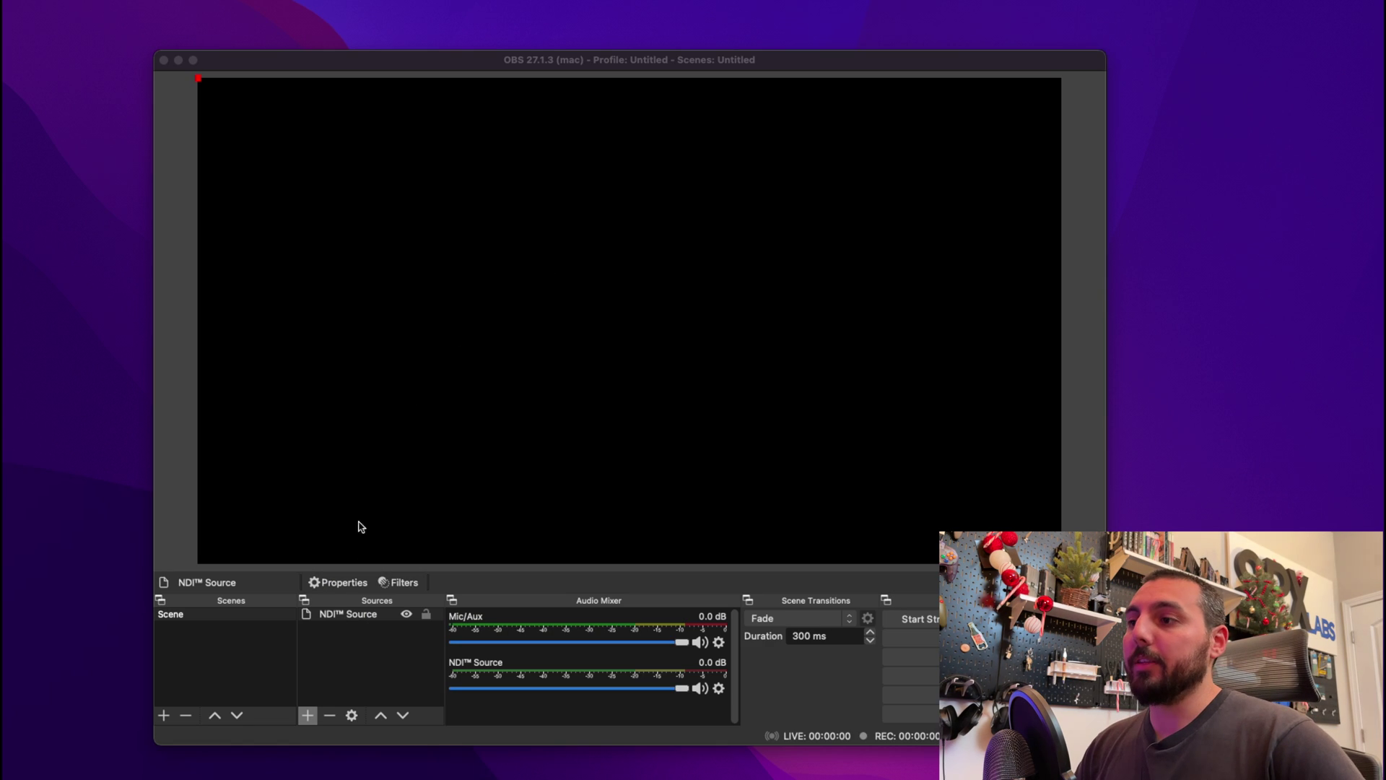
- Choose the GamingRig feed as the NDI Source's source name in its properties
{"action": "left_click", "coordinate": [358, 618]}
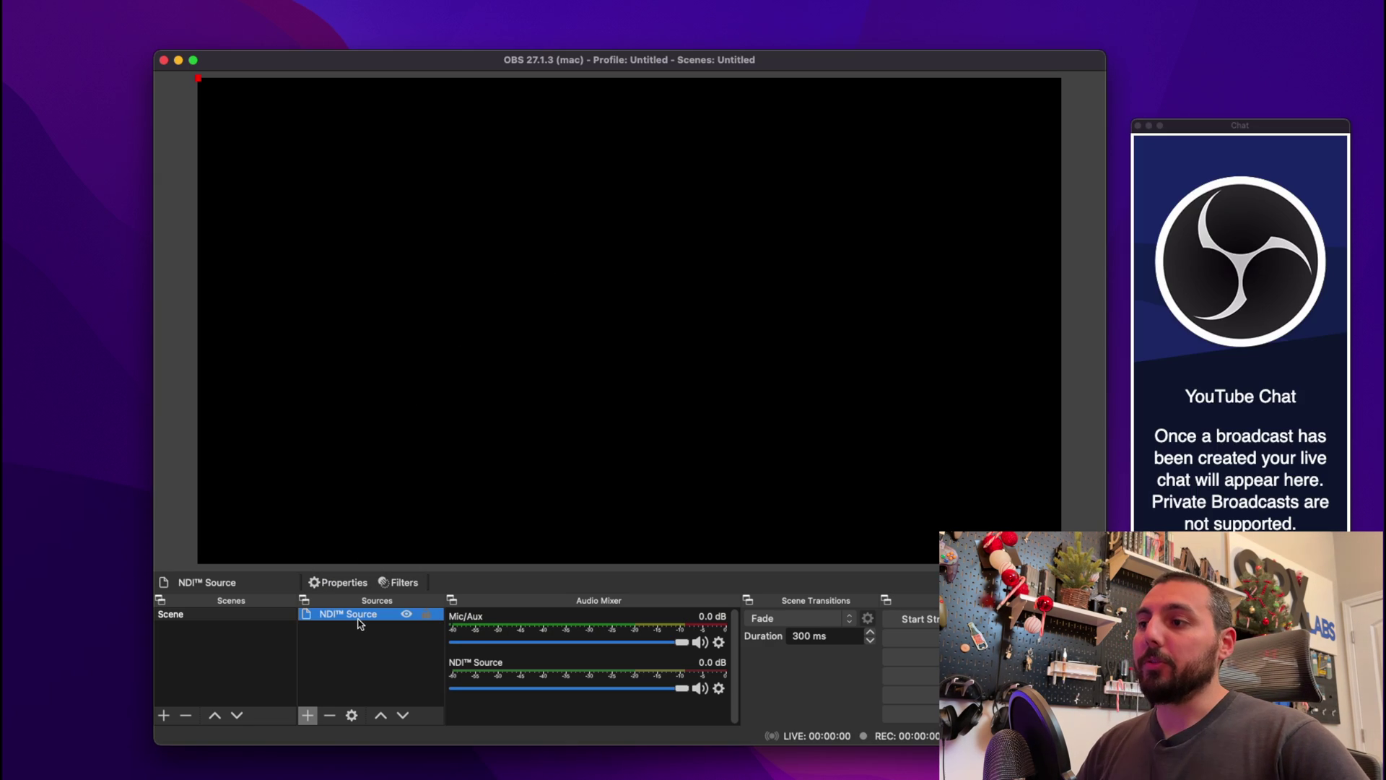
{"action": "left_click", "coordinate": [352, 716]}
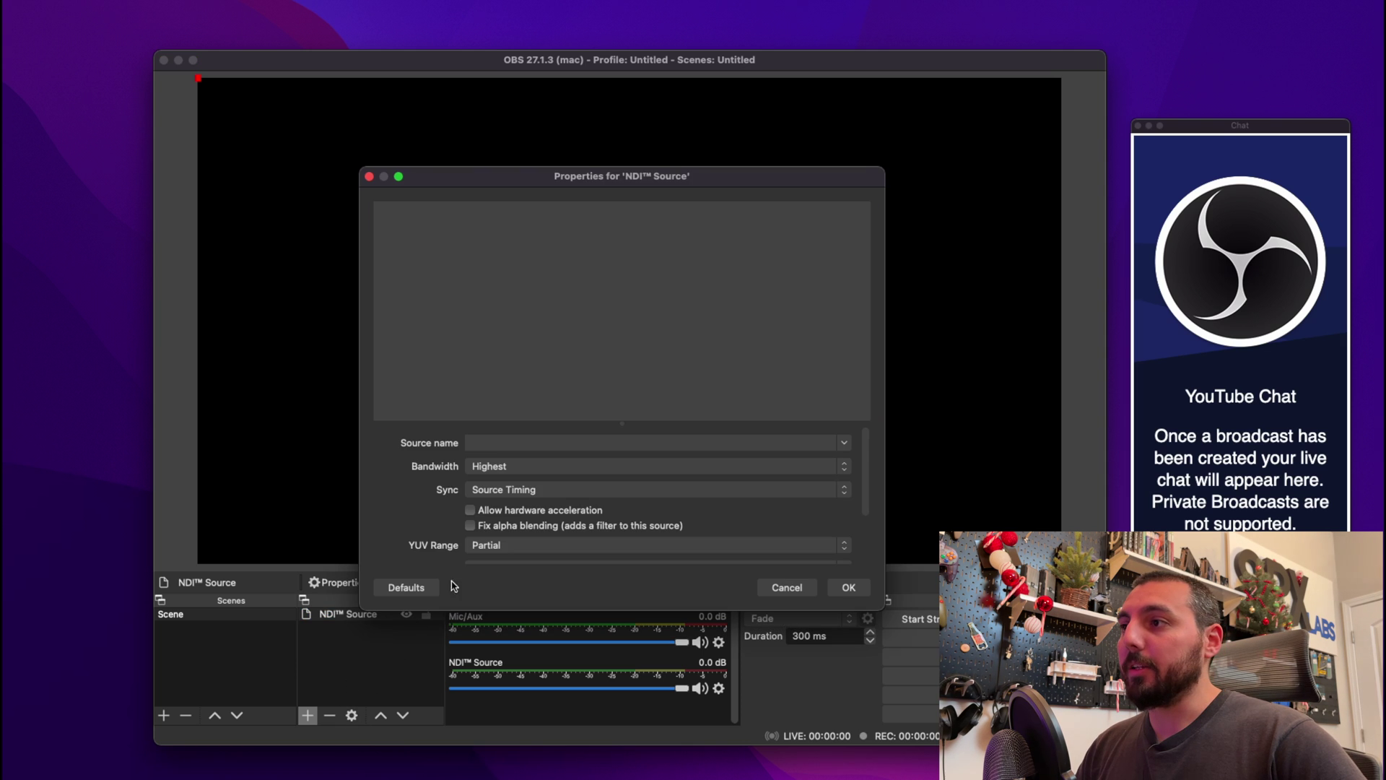
{"action": "left_click", "coordinate": [846, 444]}
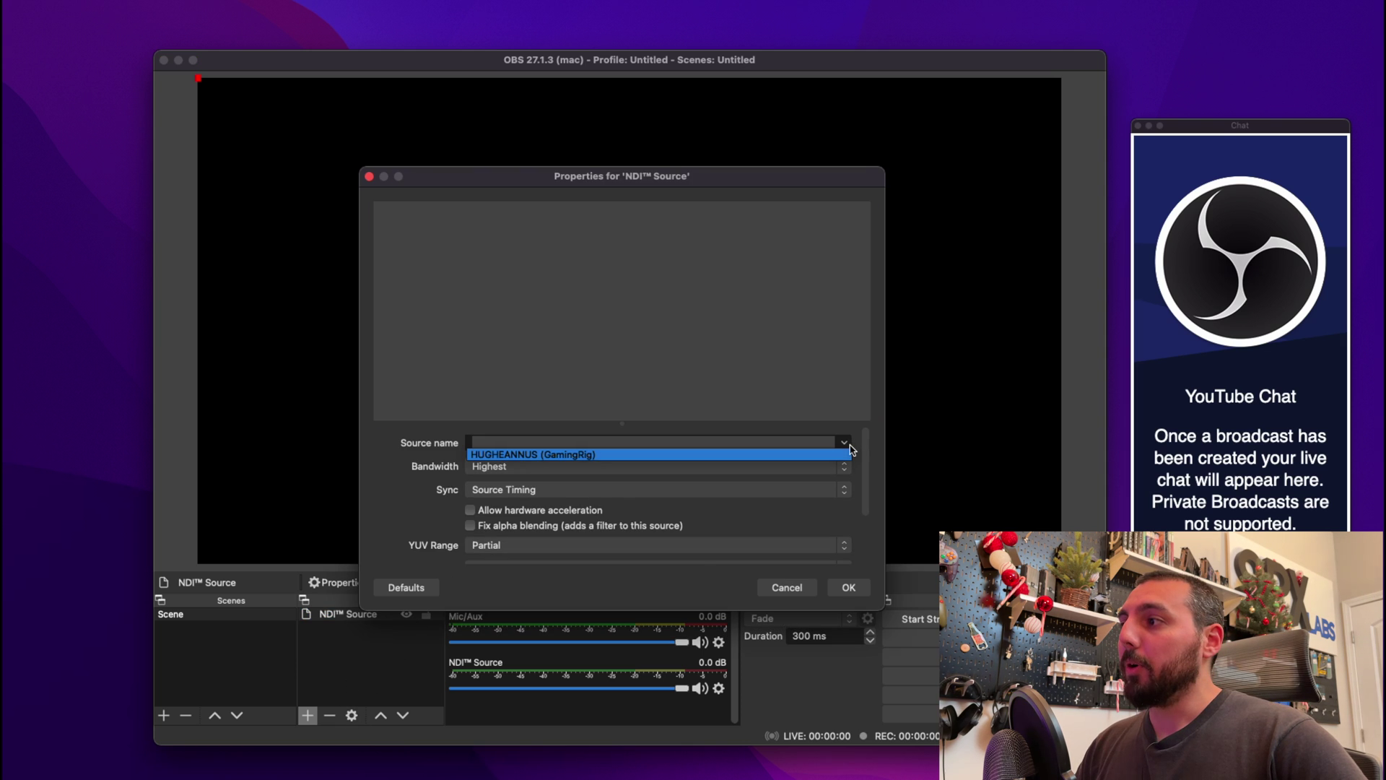
{"action": "left_click", "coordinate": [599, 455]}
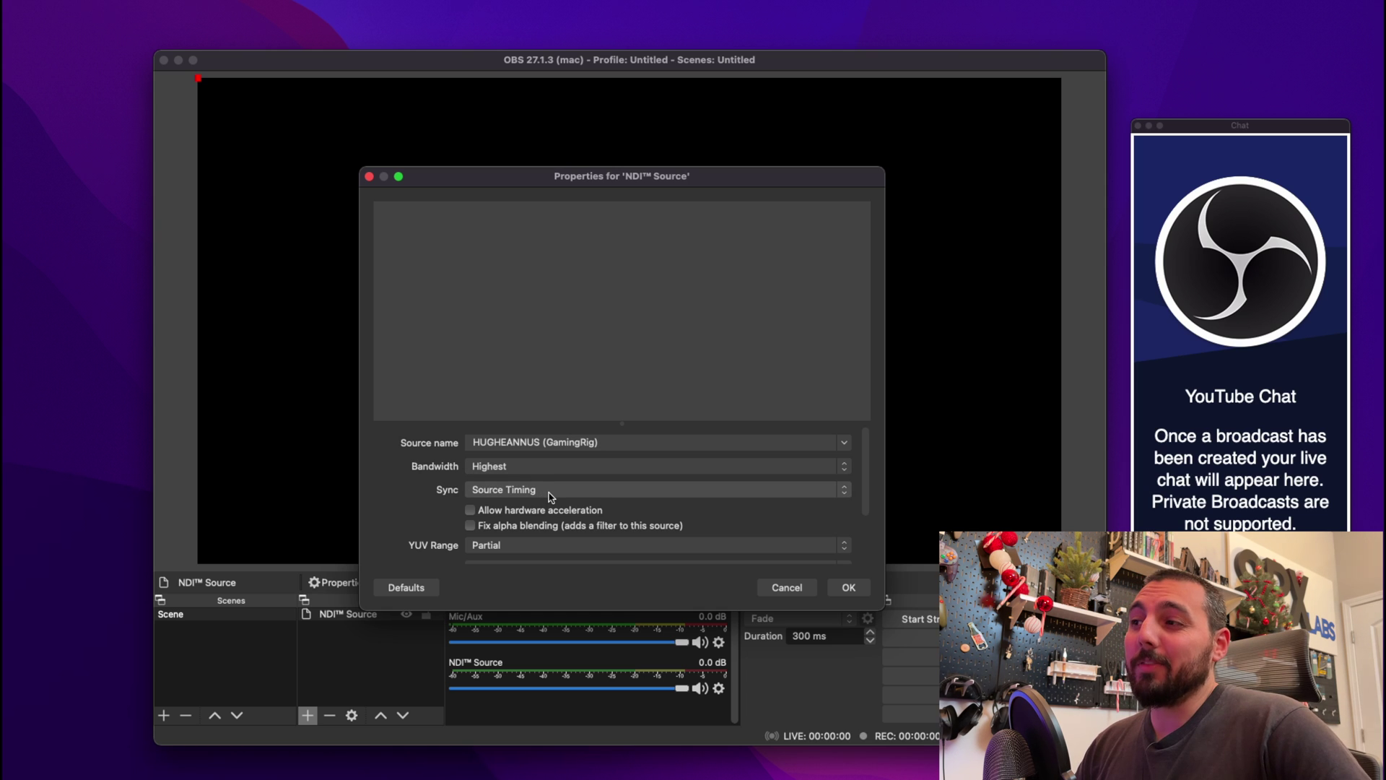
{"action": "left_click", "coordinate": [861, 591]}
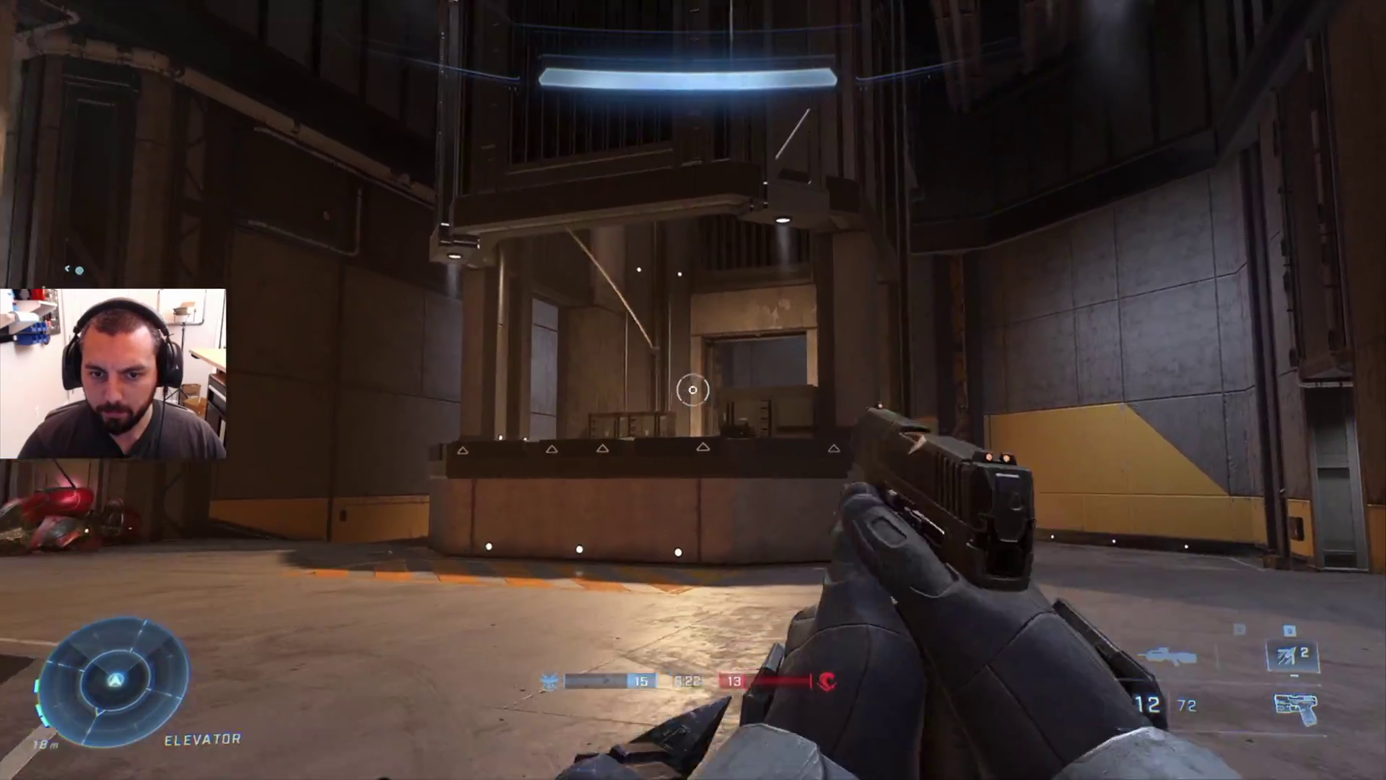
- Advance on the enemy Spartan, fire the pistol repeatedly, then reload
{"action": "key", "text": "w"}
{"action": "left_click", "coordinate": [693, 389]}
{"action": "left_click", "coordinate": [693, 390]}
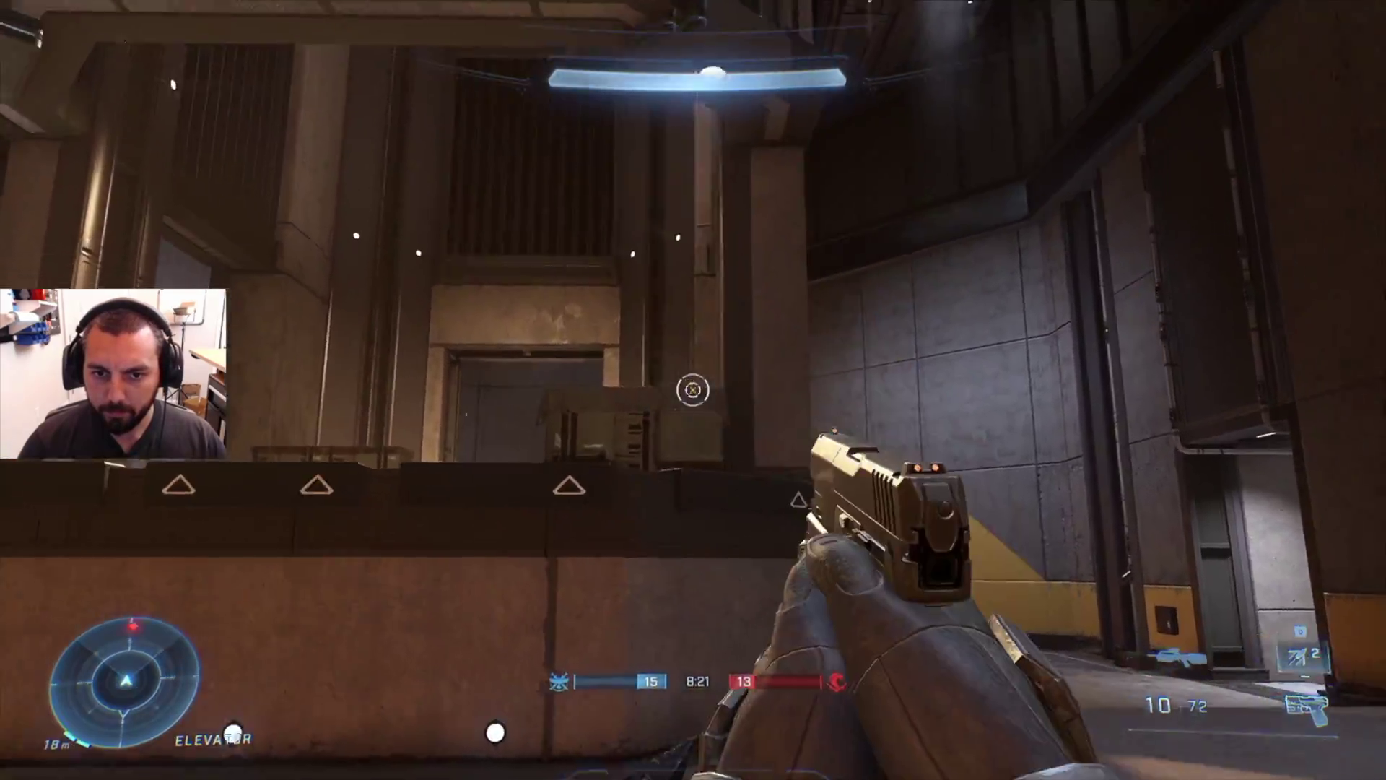
{"action": "key", "text": "w"}
{"action": "left_click", "coordinate": [693, 390]}
{"action": "left_click", "coordinate": [693, 390]}
{"action": "left_click", "coordinate": [693, 390]}
{"action": "left_click", "coordinate": [693, 390]}
{"action": "left_click", "coordinate": [693, 390]}
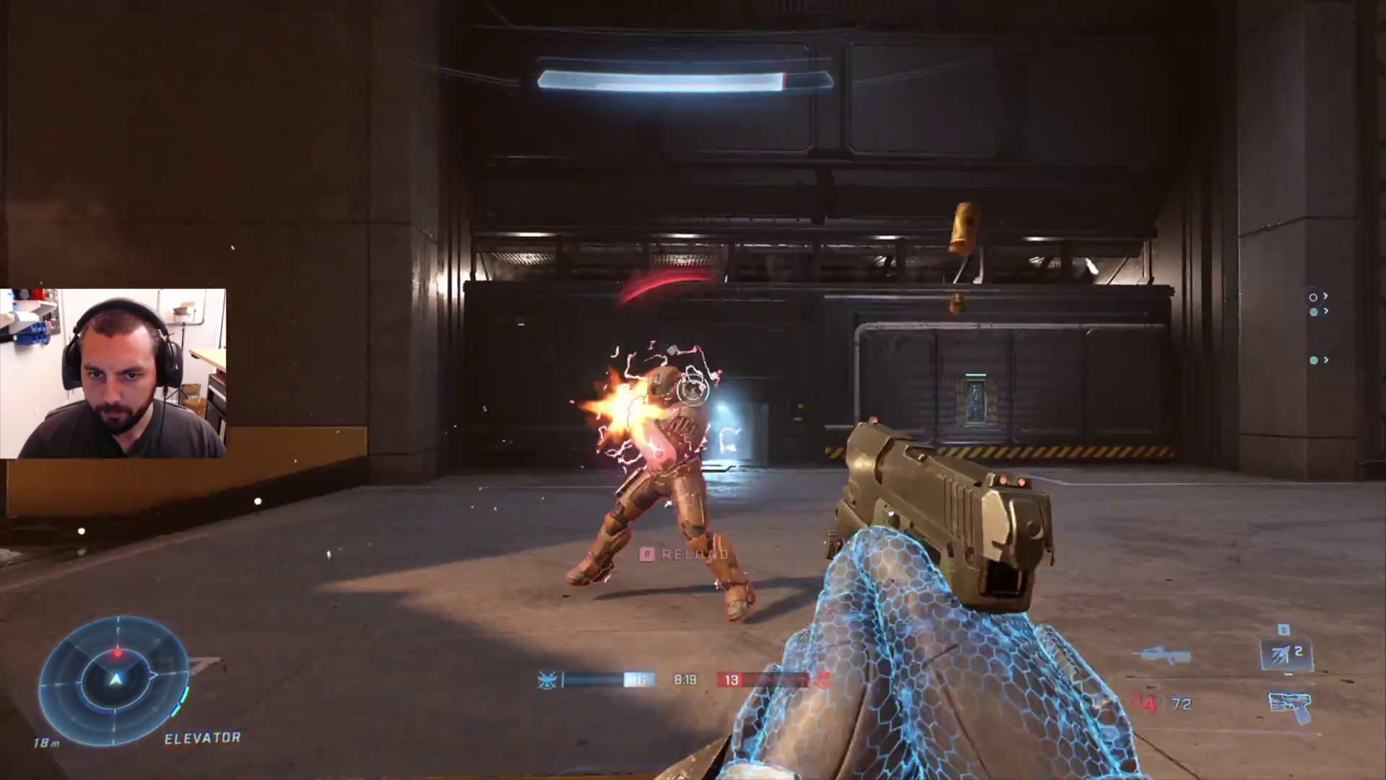
{"action": "left_click", "coordinate": [693, 389]}
{"action": "left_click", "coordinate": [694, 389]}
{"action": "key", "text": "r"}
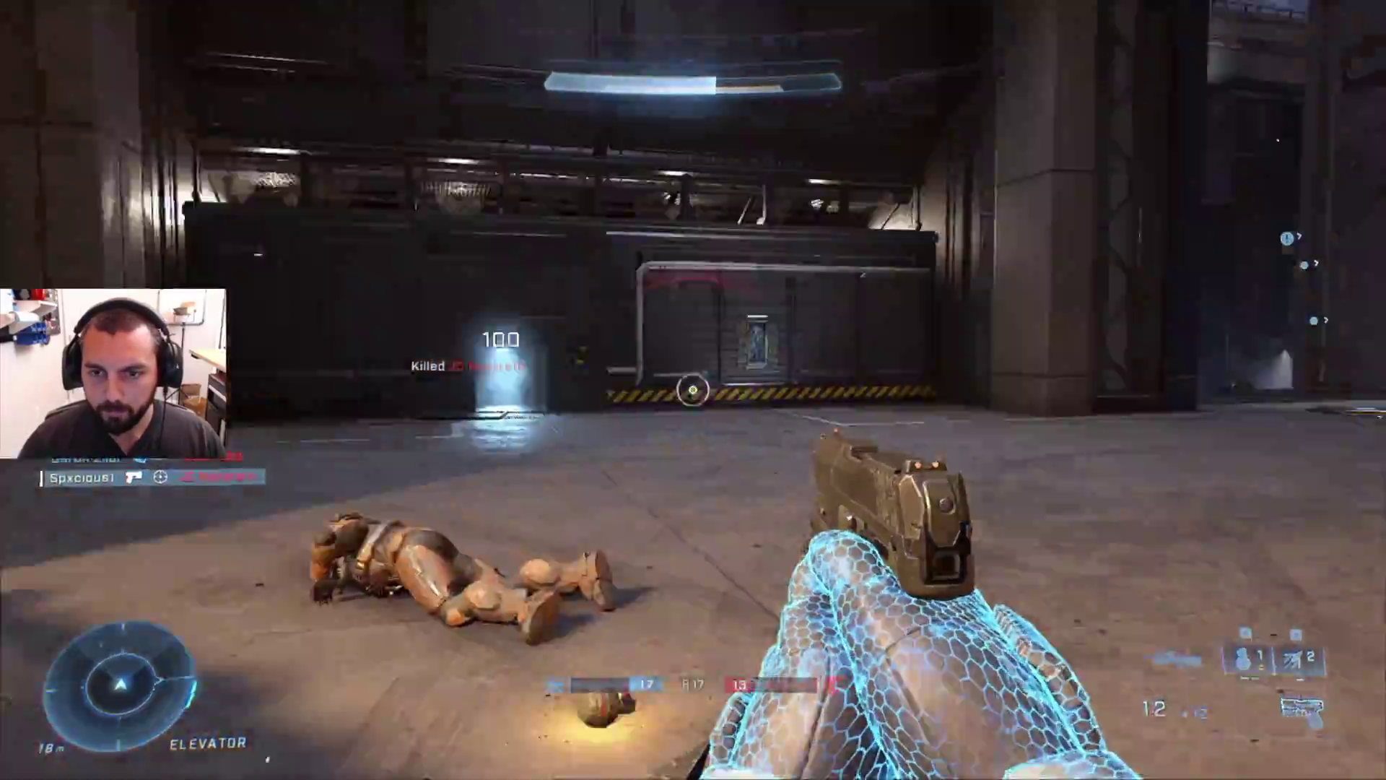
{"action": "scroll", "coordinate": [693, 389], "scroll_direction": "down", "scroll_amount": 1}
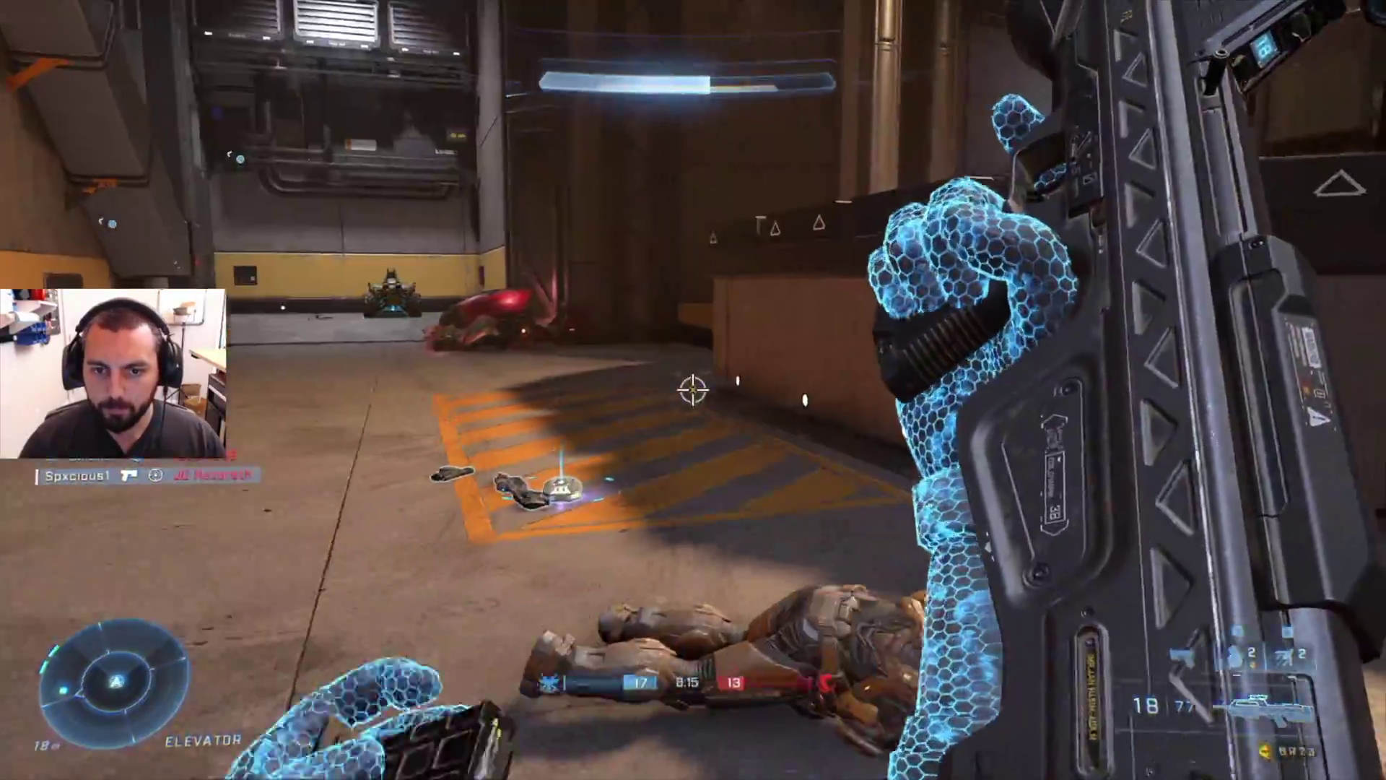